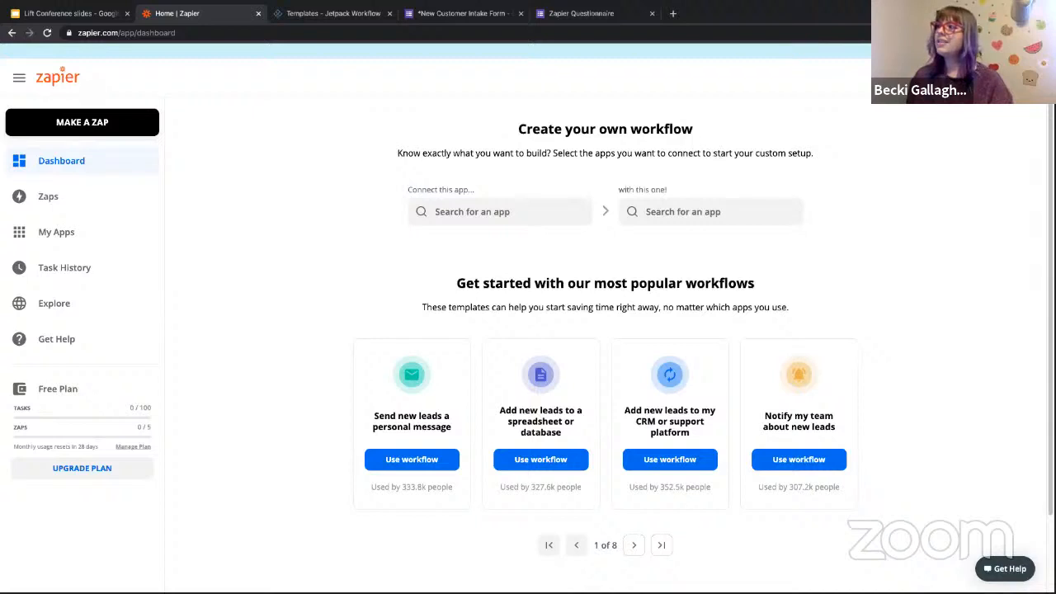
# - Search the app directory for Jetpack Workflow and open its integrations page
pyautogui.click(986, 78)
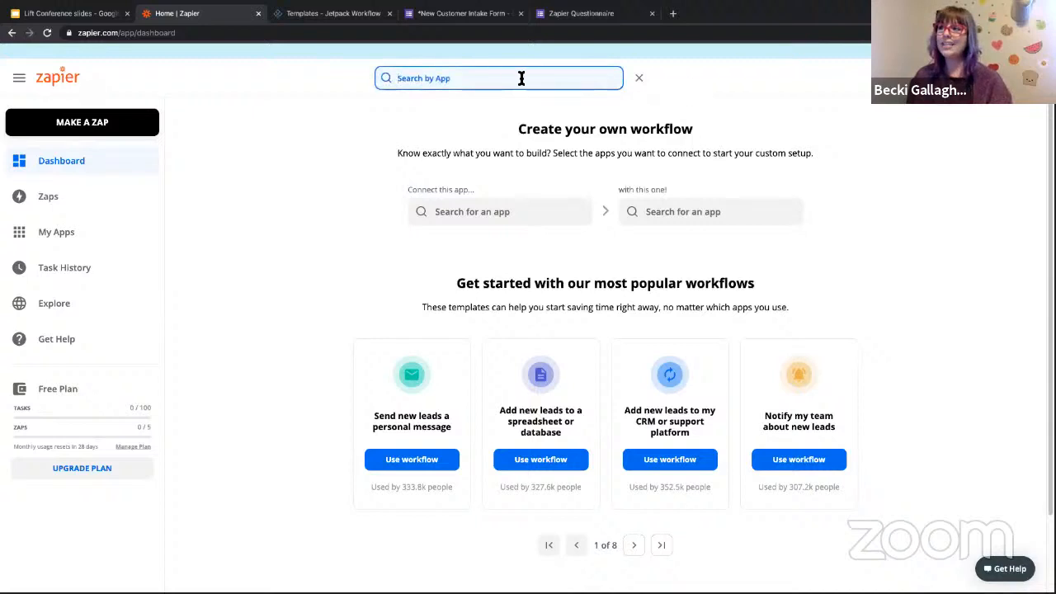
pyautogui.write('jep')
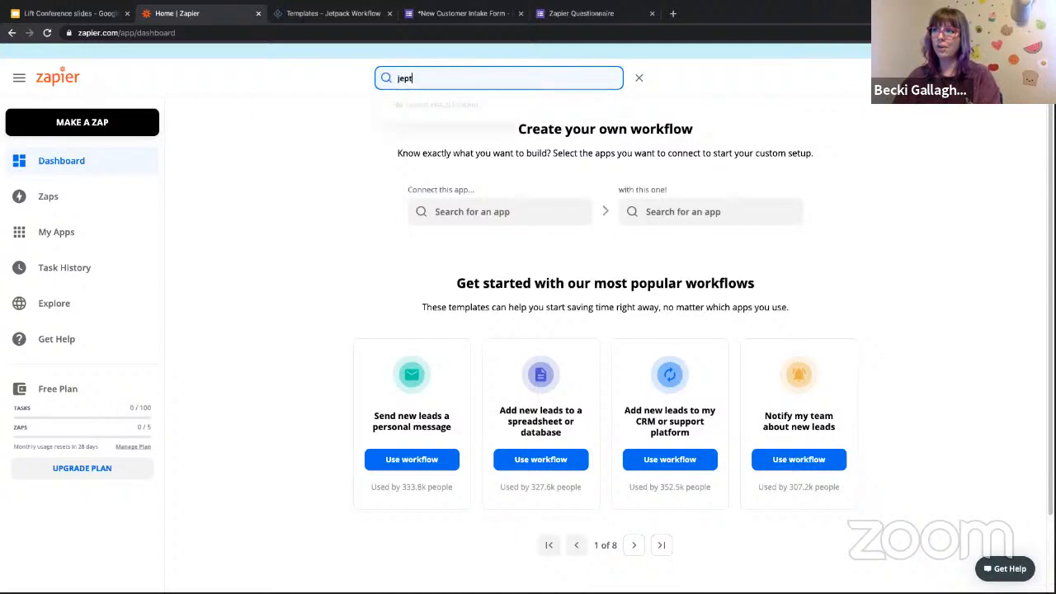
pyautogui.press('BackSpace')
pyautogui.write('tpack work')
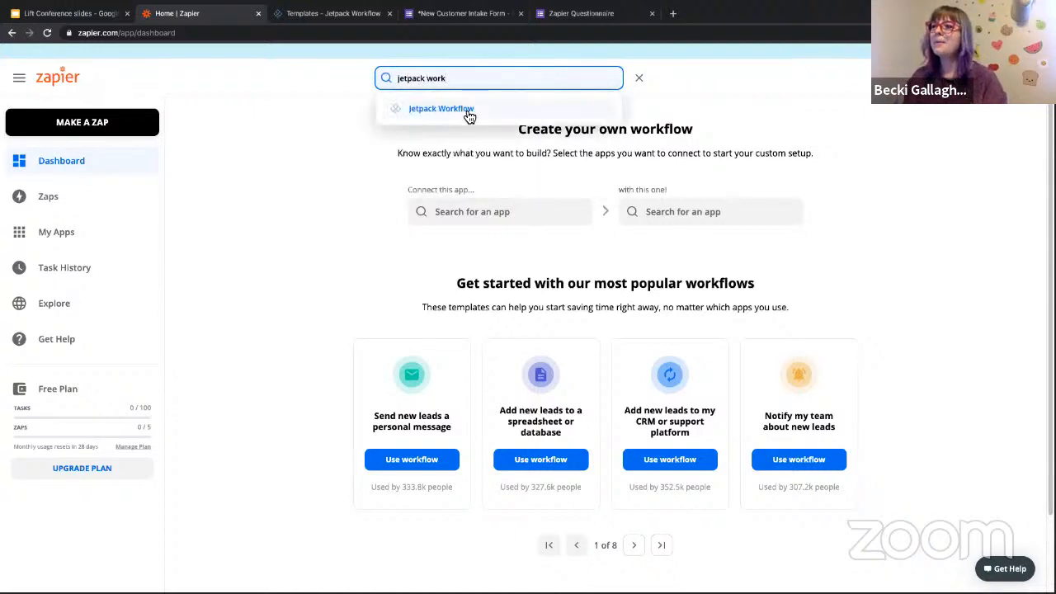
pyautogui.click(464, 108)
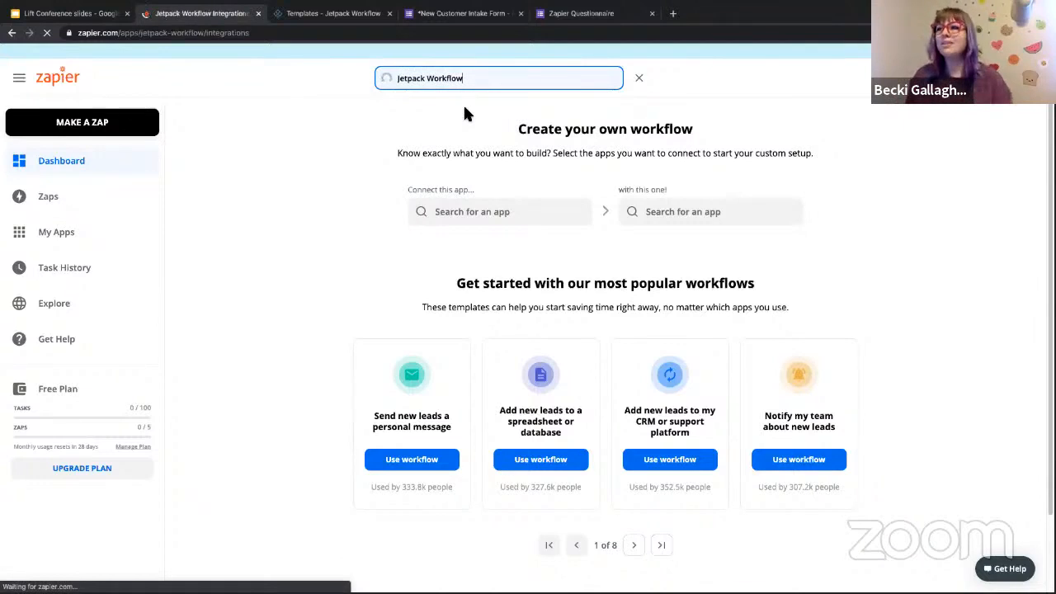
# - Start a Zap from the "Create Jetpack Workflow onboarding jobs for new Jetpack Workflow clients" template, answering the setup question with "I'm looking for something else"
pyautogui.scroll(-1, 307, 278)
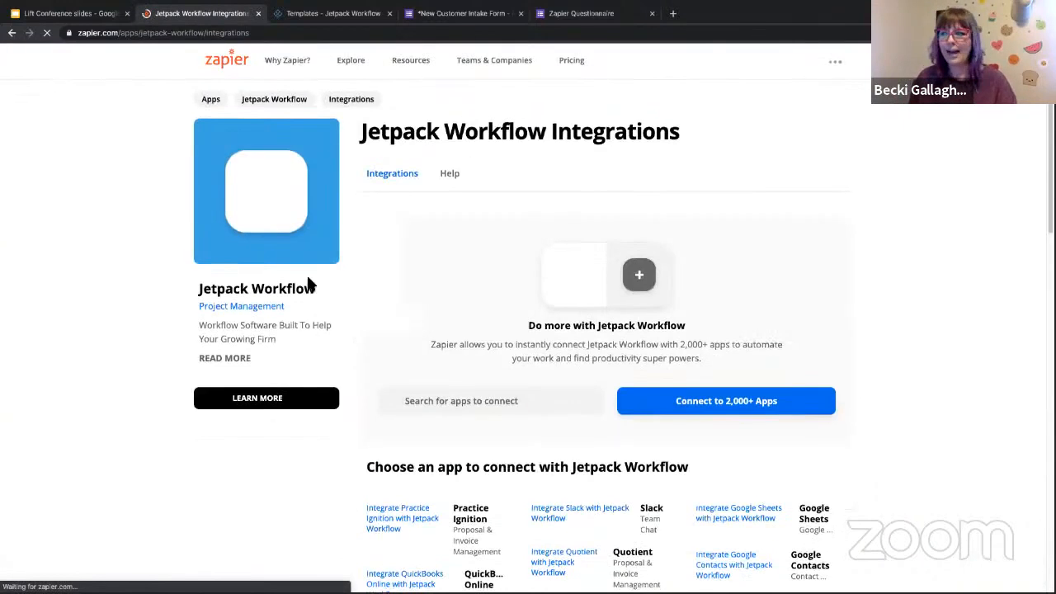
pyautogui.scroll(-1, 307, 285)
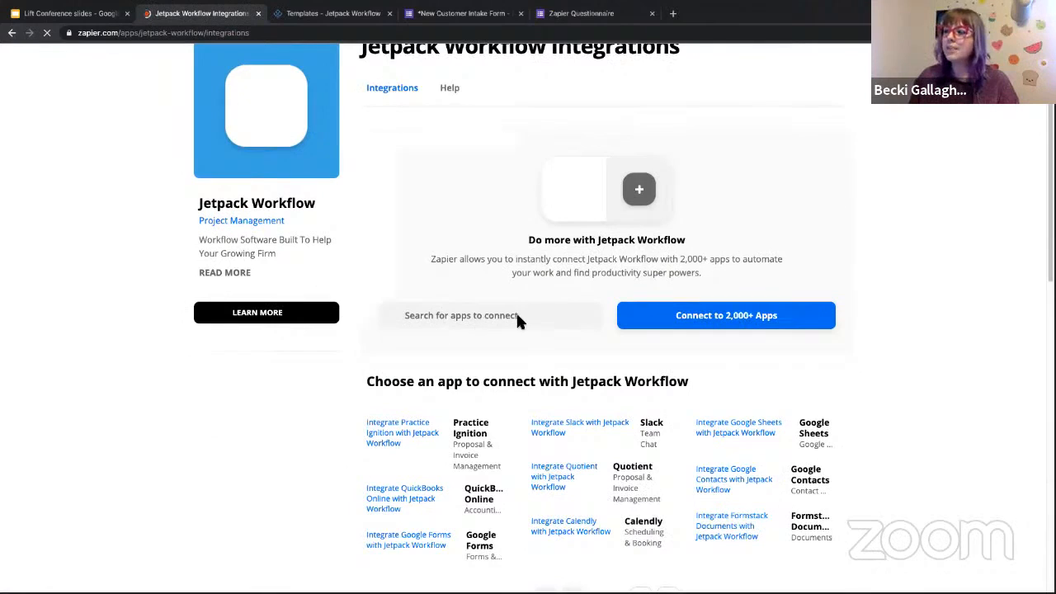
pyautogui.scroll(-3, 577, 330)
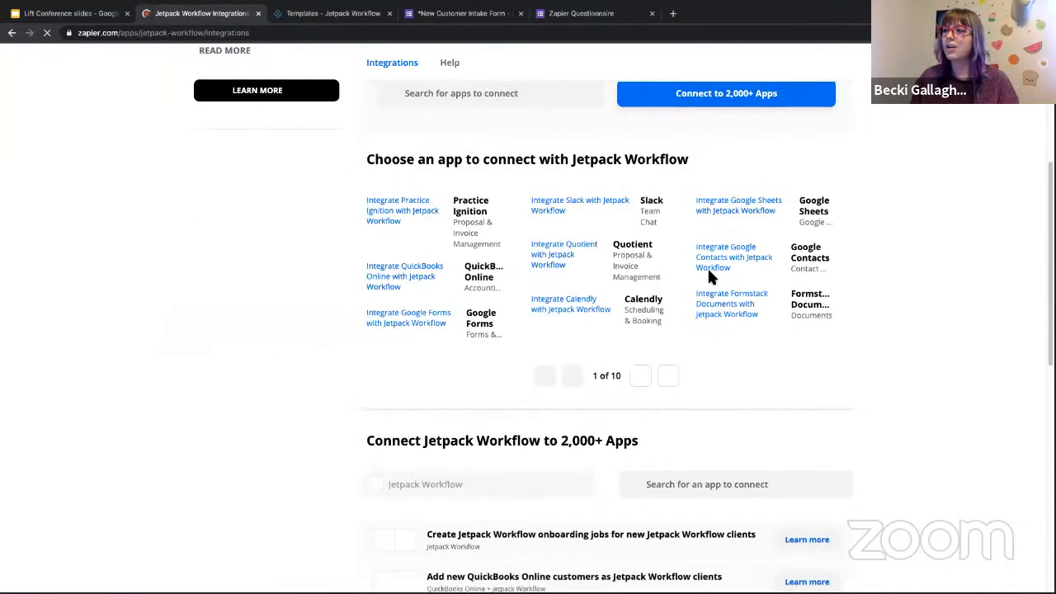
pyautogui.scroll(-3, 710, 276)
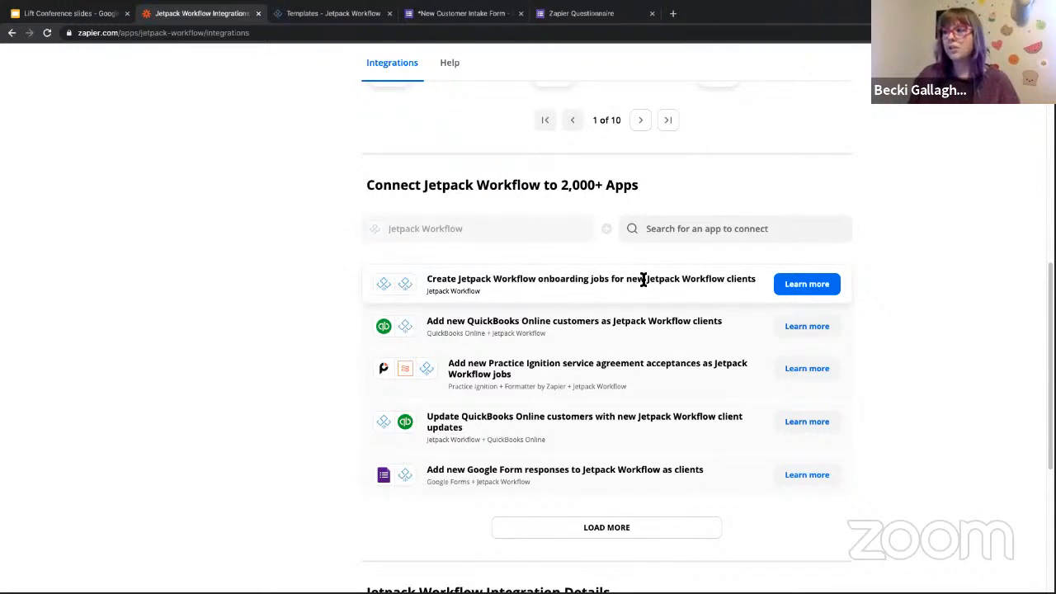
pyautogui.click(807, 287)
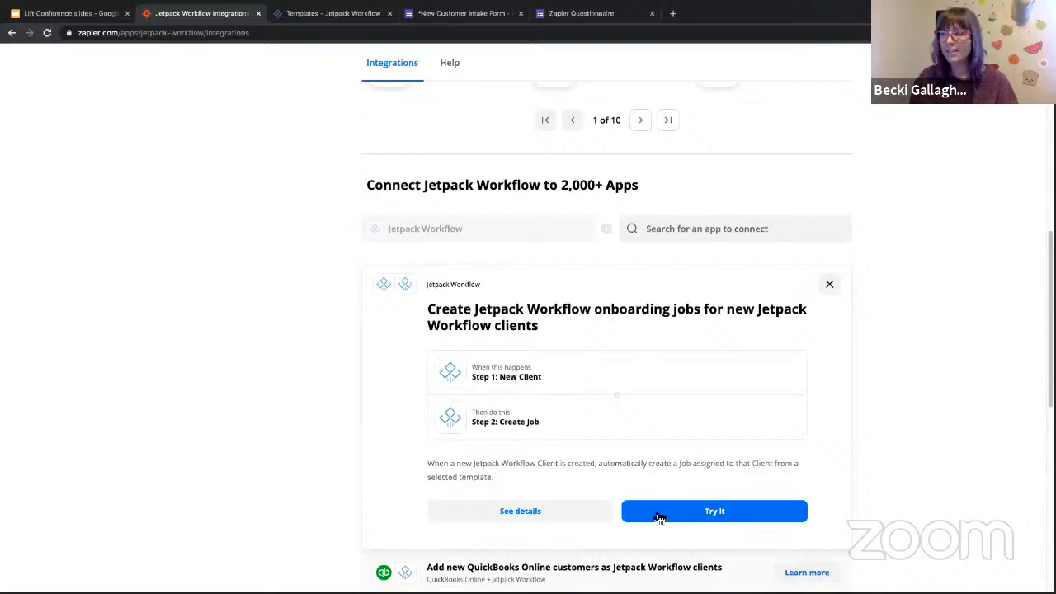
pyautogui.click(721, 520)
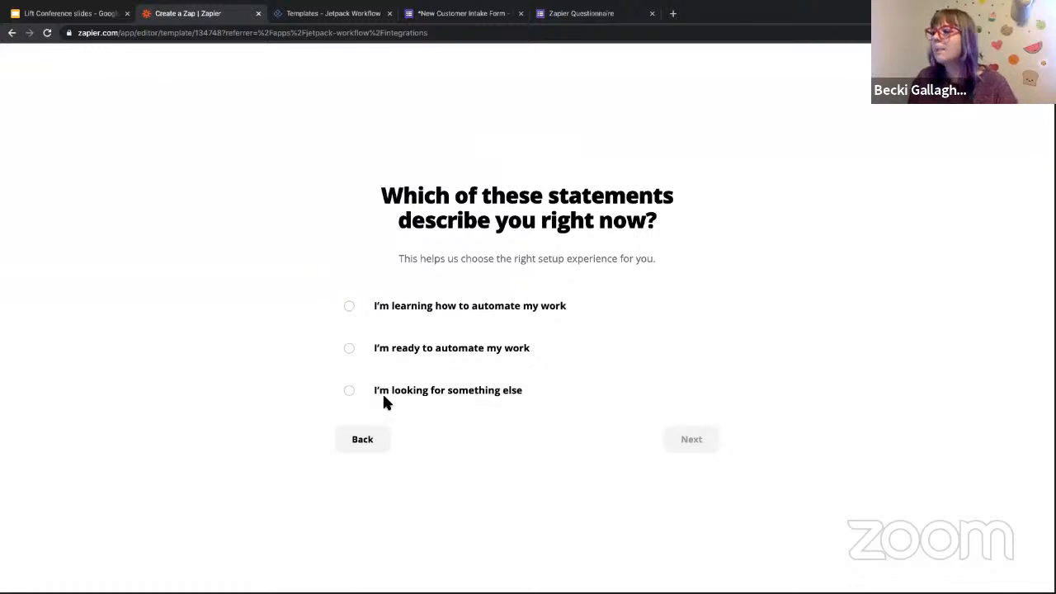
pyautogui.click(643, 401)
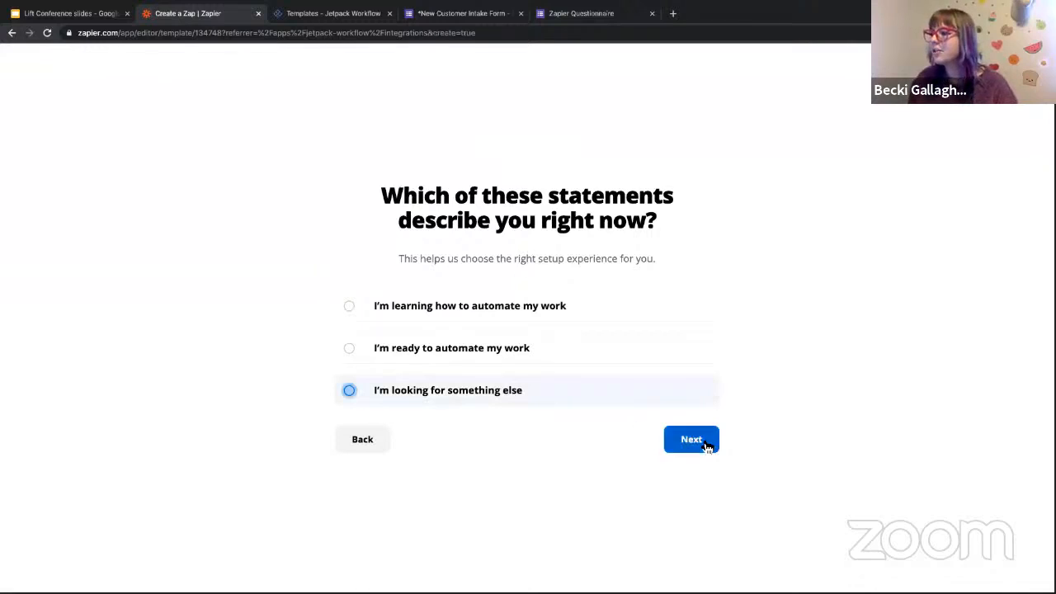
pyautogui.click(703, 441)
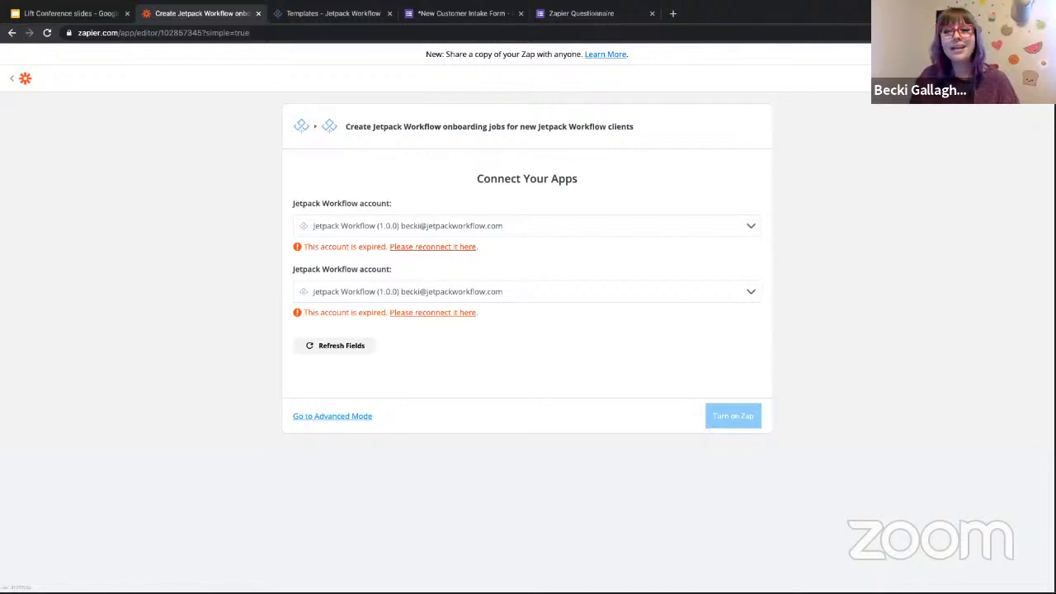
# - Switch to Jetpack Workflow and look through the job templates for the new client onboarding one
pyautogui.click(346, 16)
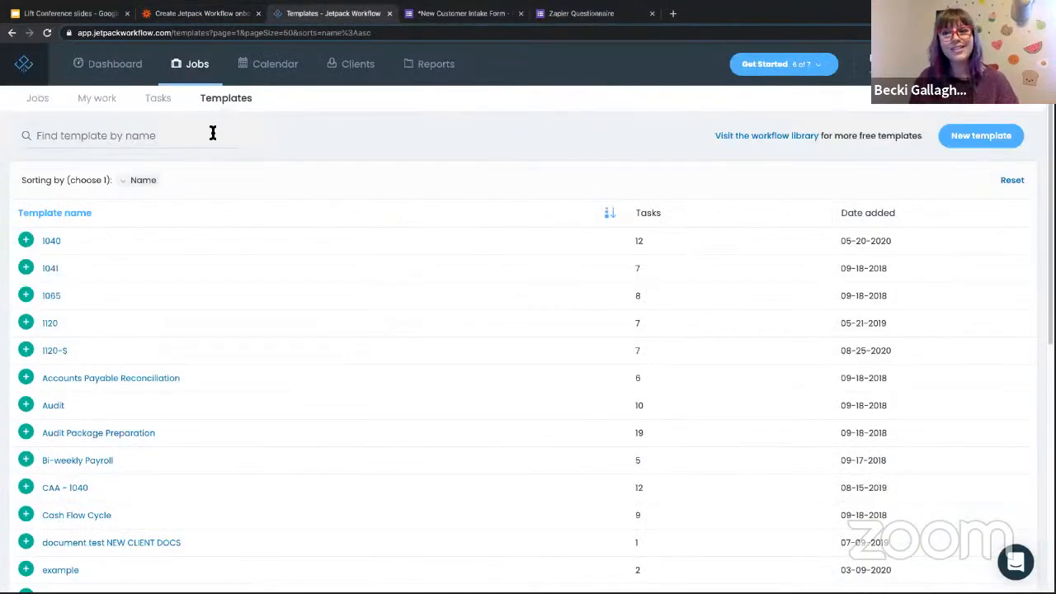
pyautogui.scroll(-1, 213, 133)
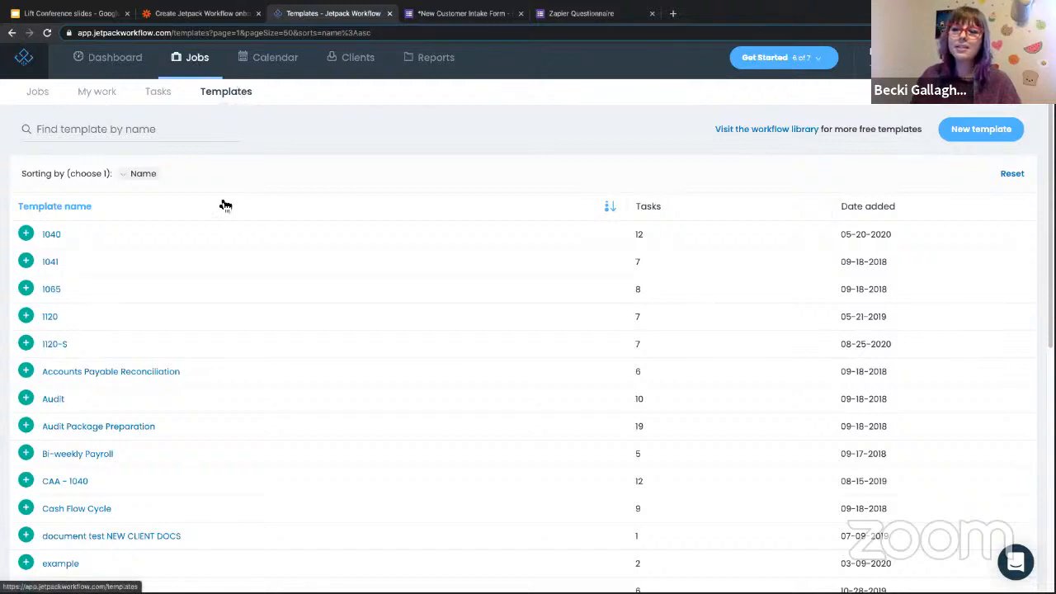
pyautogui.scroll(-4, 225, 205)
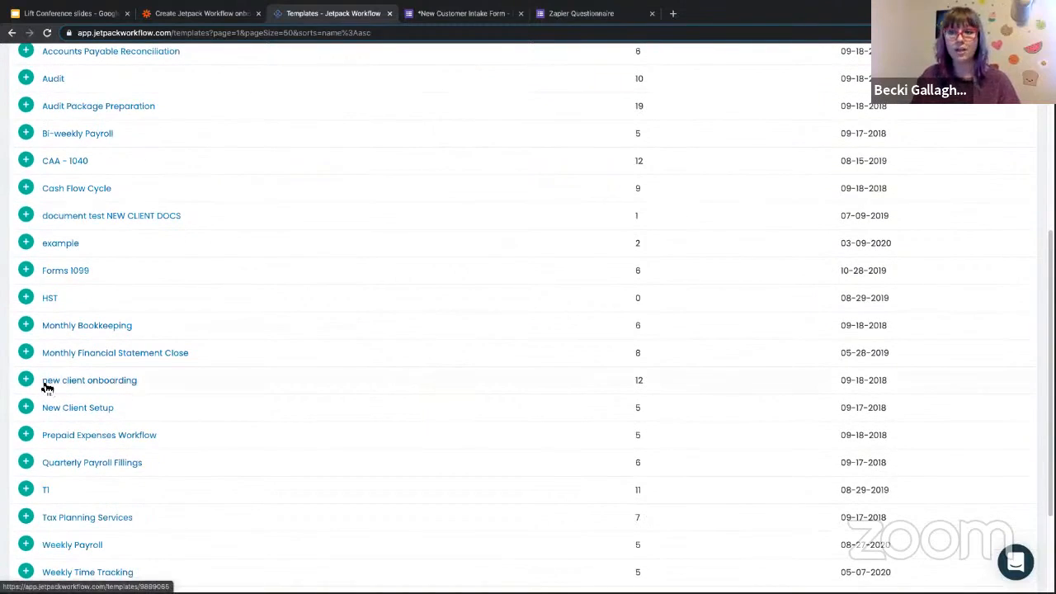
# - Back in Zapier, select the unexpired account #4 for both Jetpack Workflow connections and turn on the Zap
pyautogui.click(194, 13)
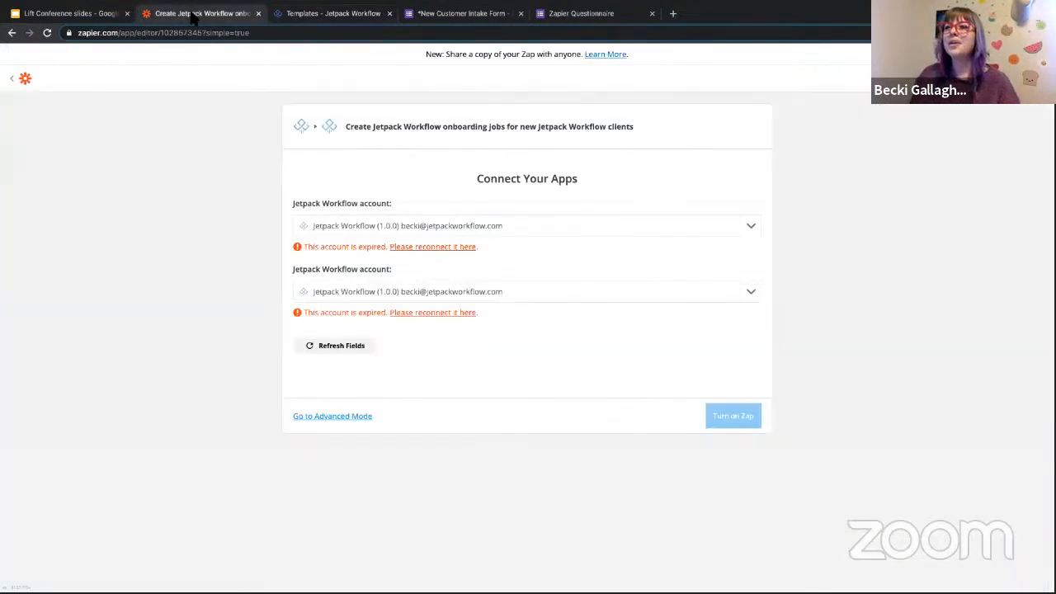
pyautogui.click(371, 224)
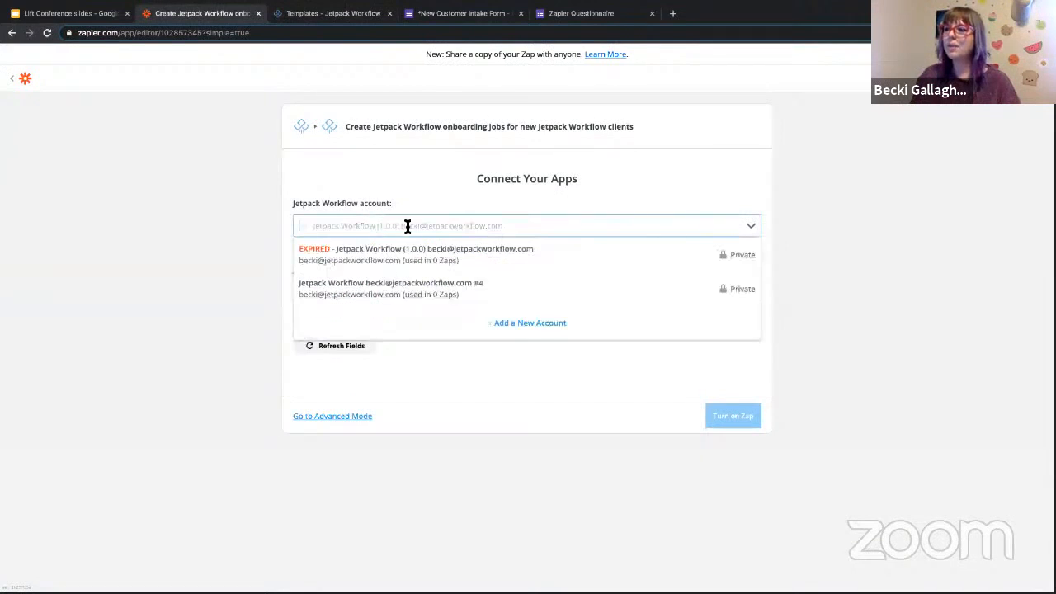
pyautogui.click(427, 292)
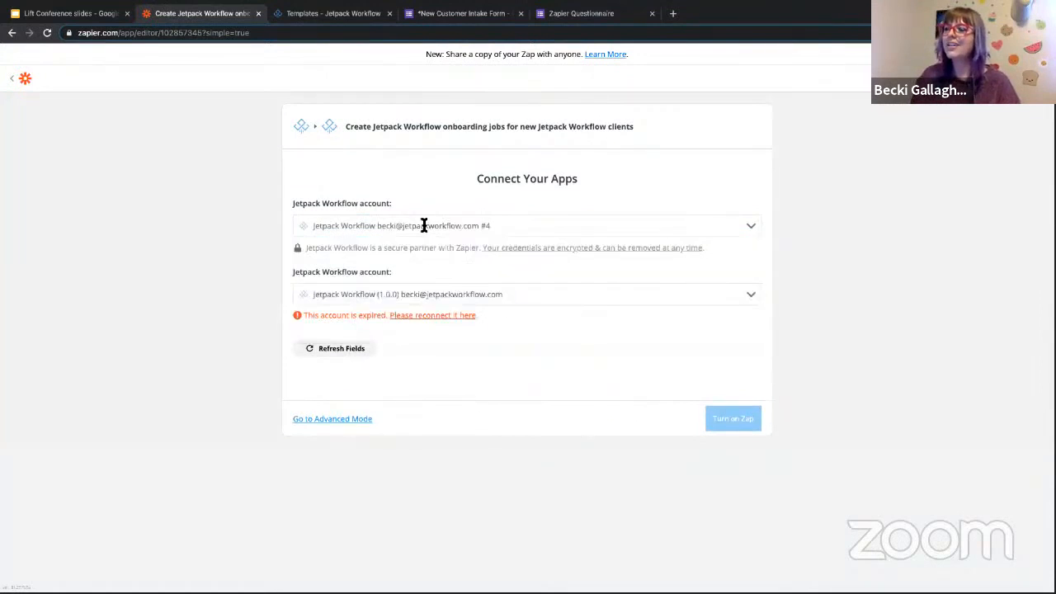
pyautogui.click(483, 225)
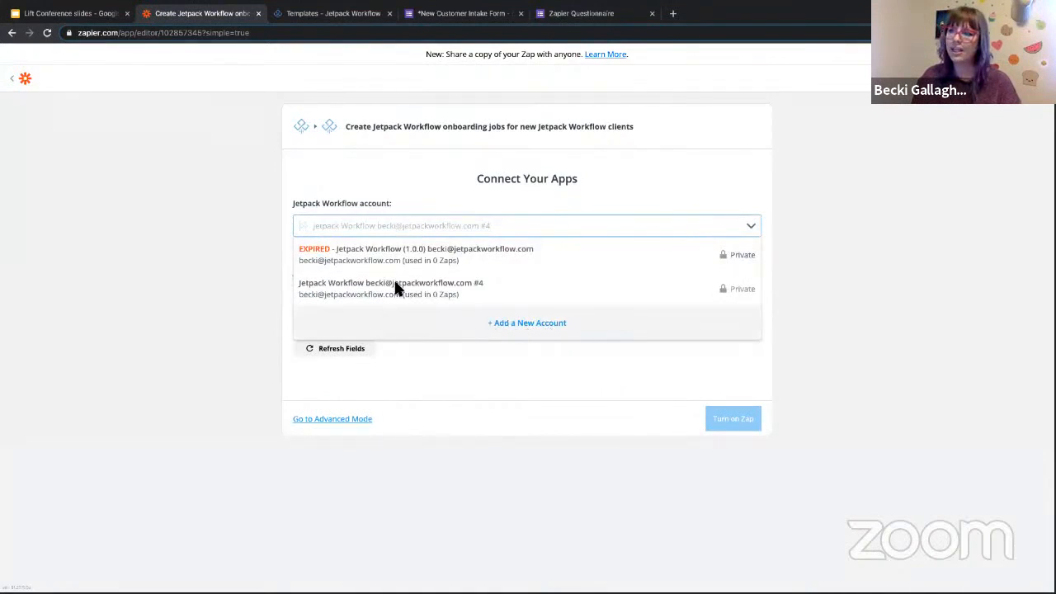
pyautogui.click(272, 252)
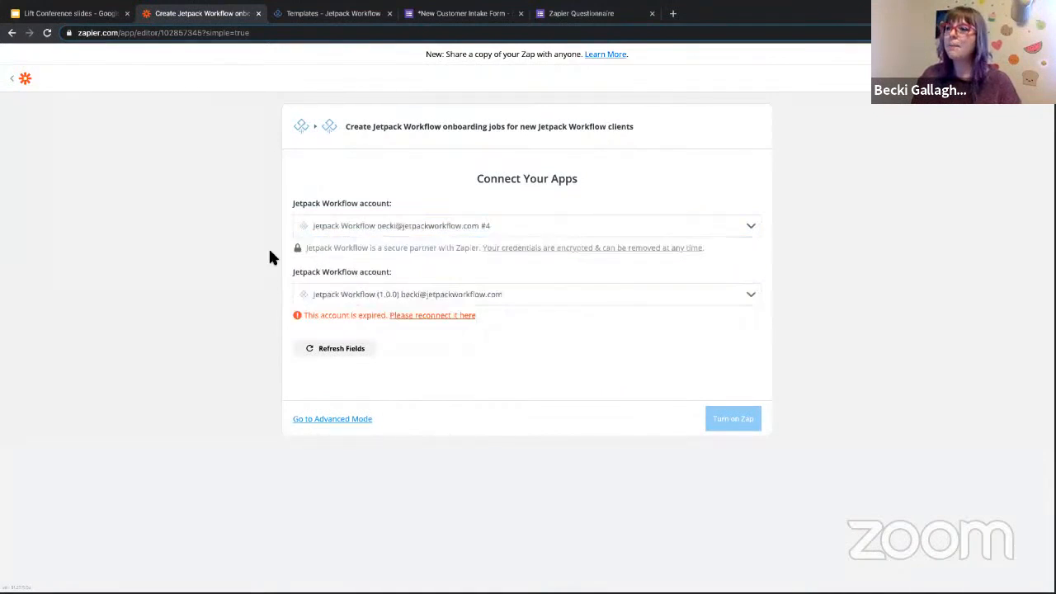
pyautogui.click(396, 295)
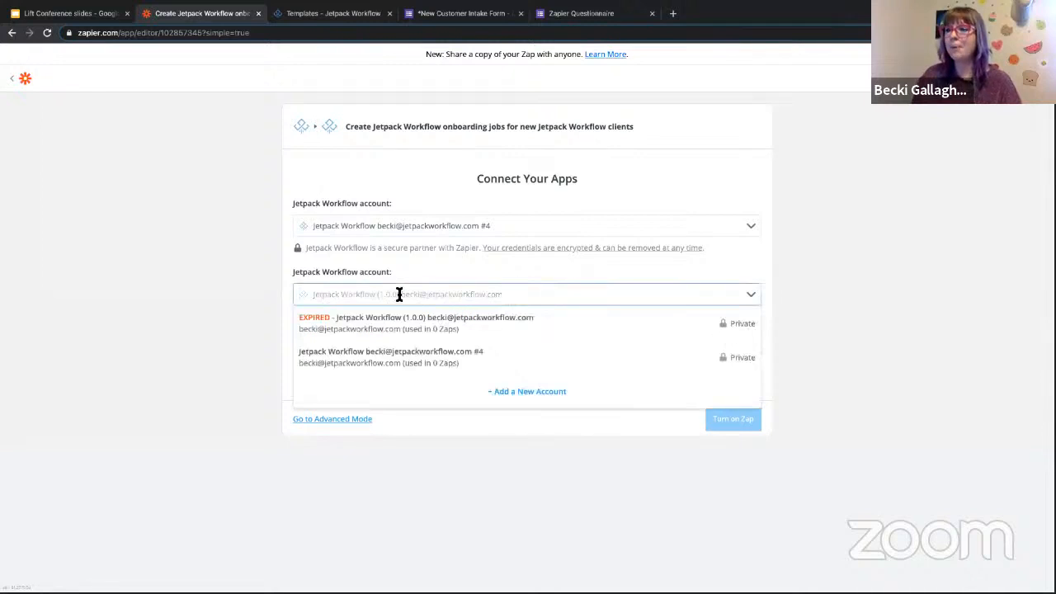
pyautogui.click(401, 361)
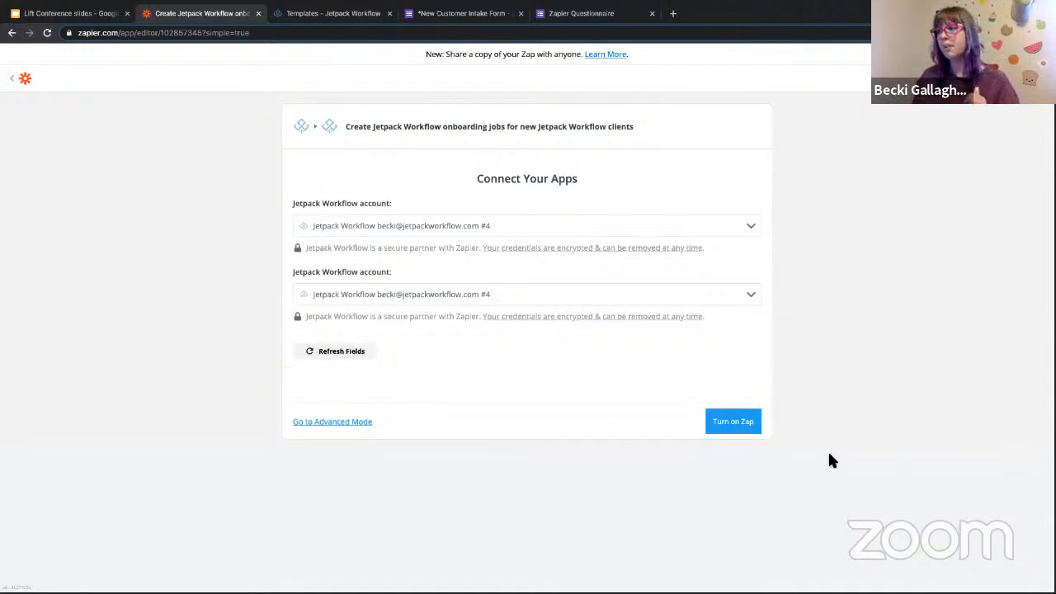
pyautogui.click(741, 426)
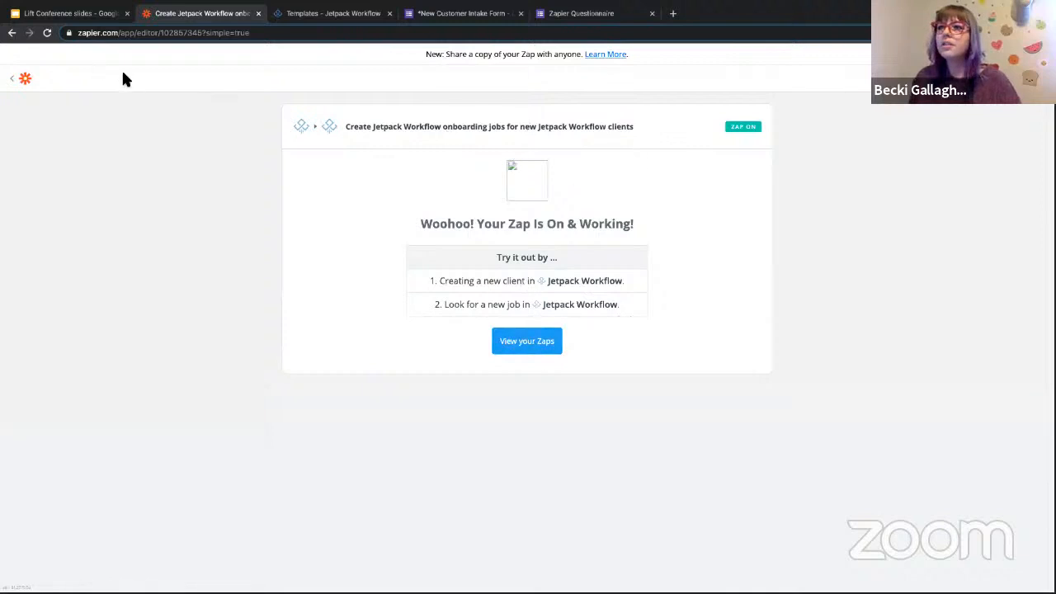
# - Return to the list of Zaps, switch off the onboarding jobs Zap, and start a new Zap from scratch
pyautogui.click(13, 79)
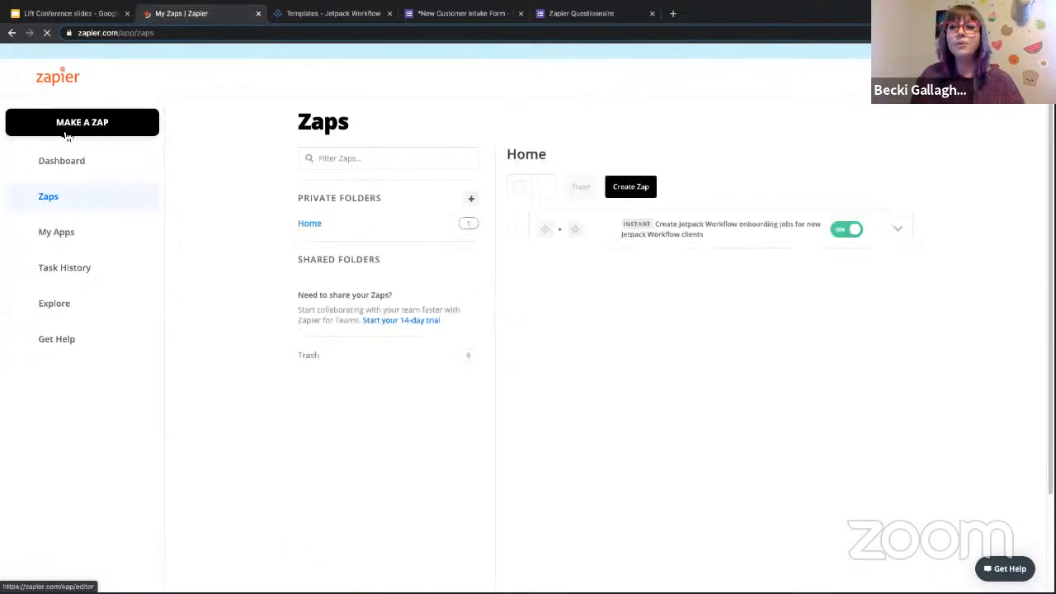
pyautogui.click(846, 232)
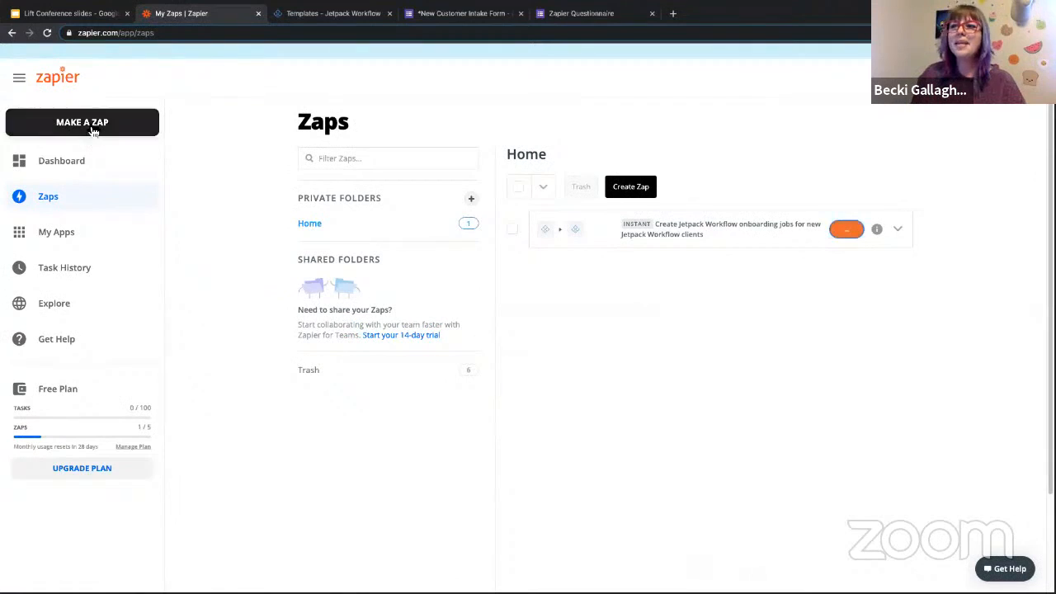
pyautogui.click(92, 128)
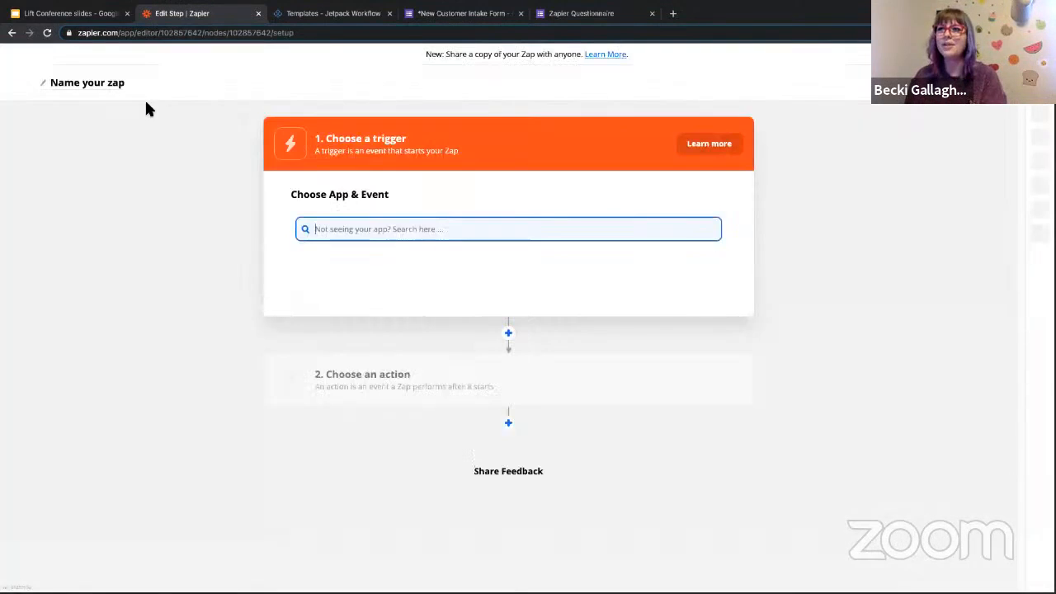
# - Name the new Zap "create onboarding job with a new client added"
pyautogui.click(105, 89)
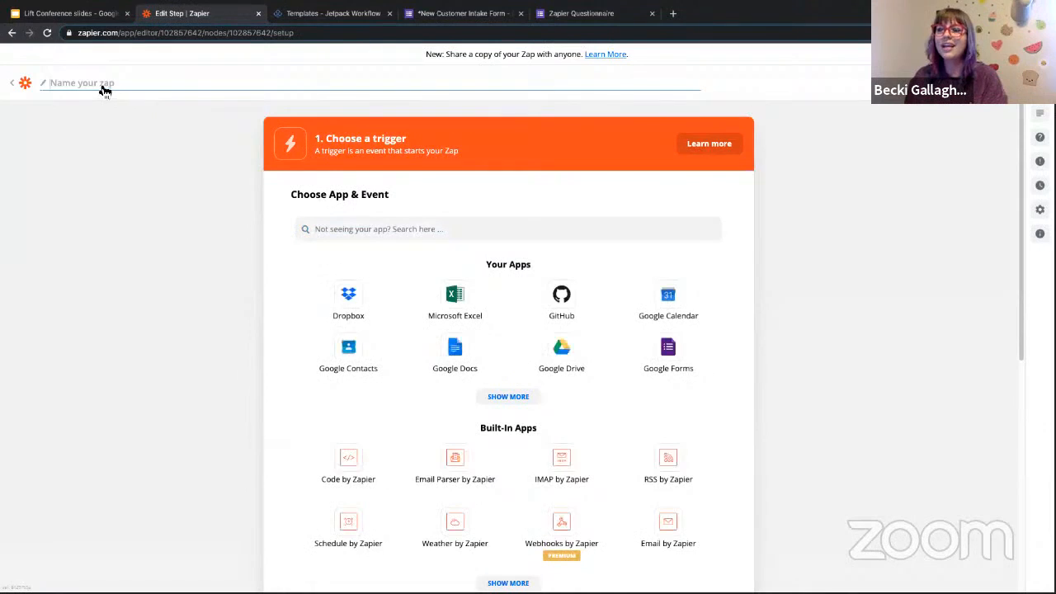
pyautogui.write('cr')
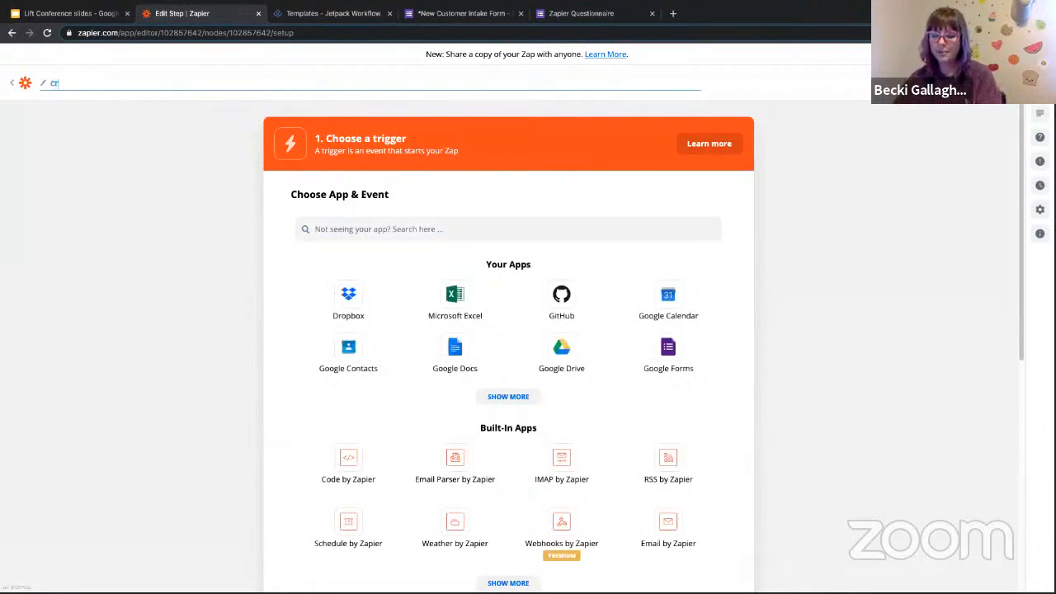
pyautogui.write('eate onboarding')
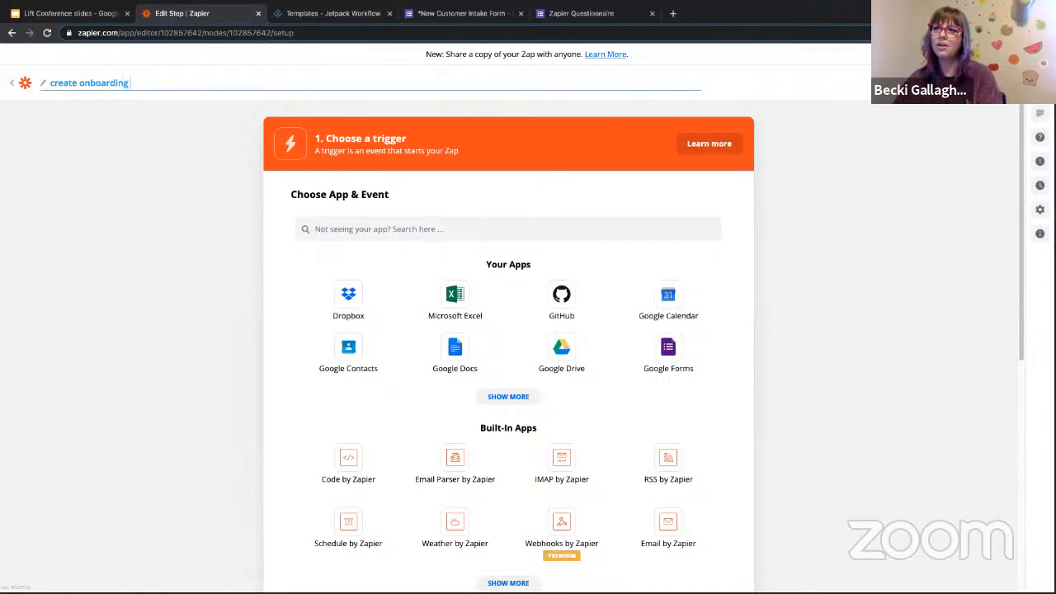
pyautogui.write(' job with a new client added')
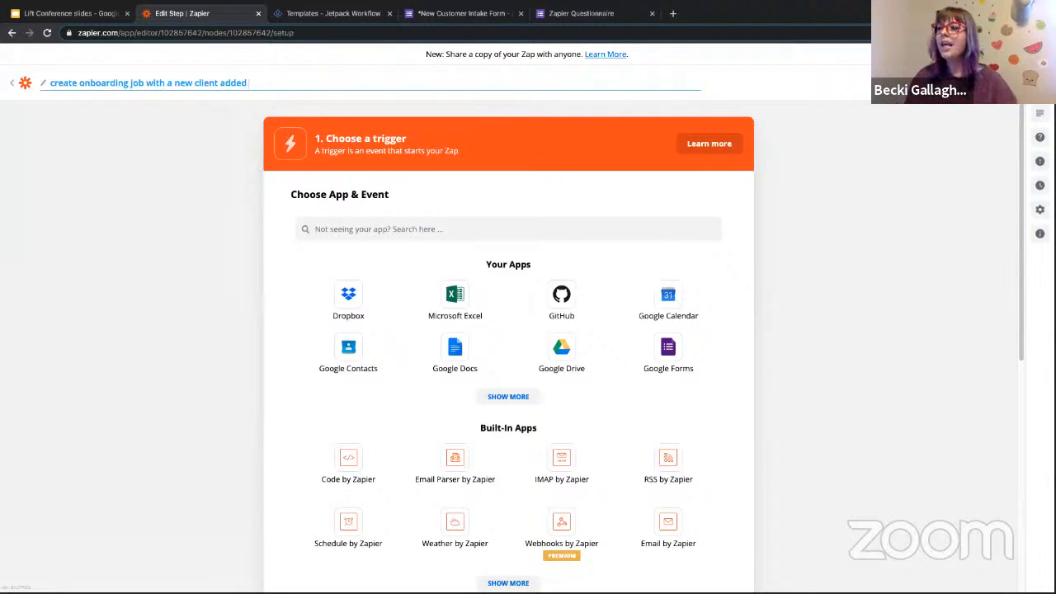
# - Set the Zap's trigger app to Jetpack Workflow with New Client as the trigger event
pyautogui.click(340, 229)
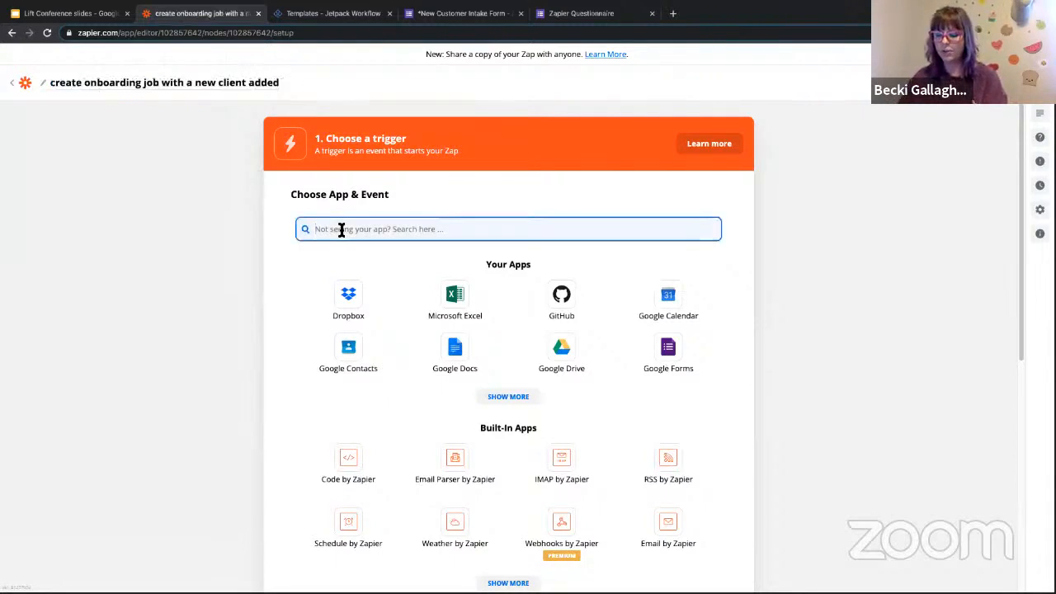
pyautogui.write('Jetpack')
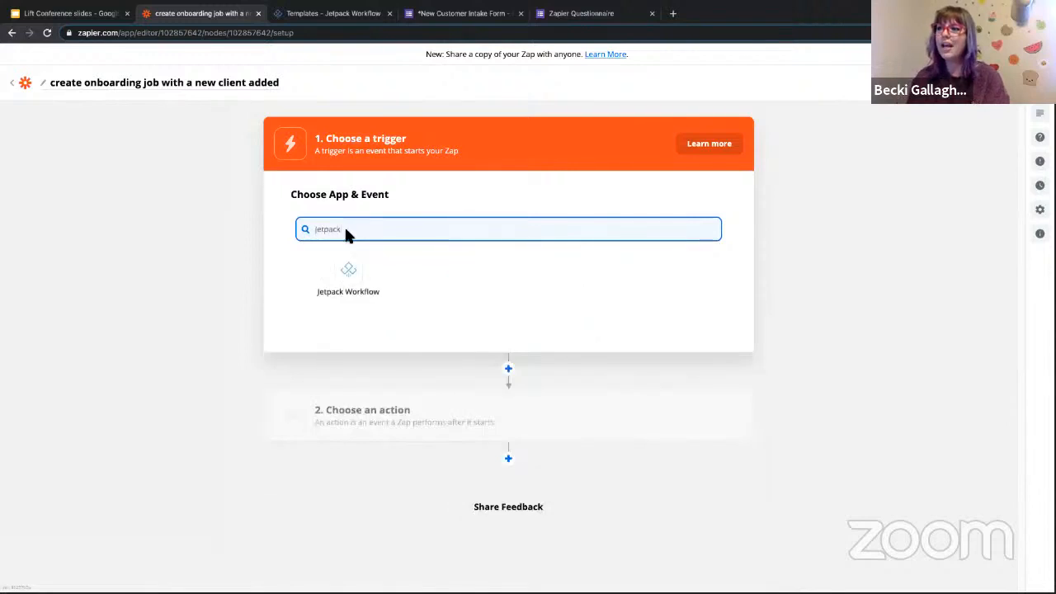
pyautogui.click(352, 273)
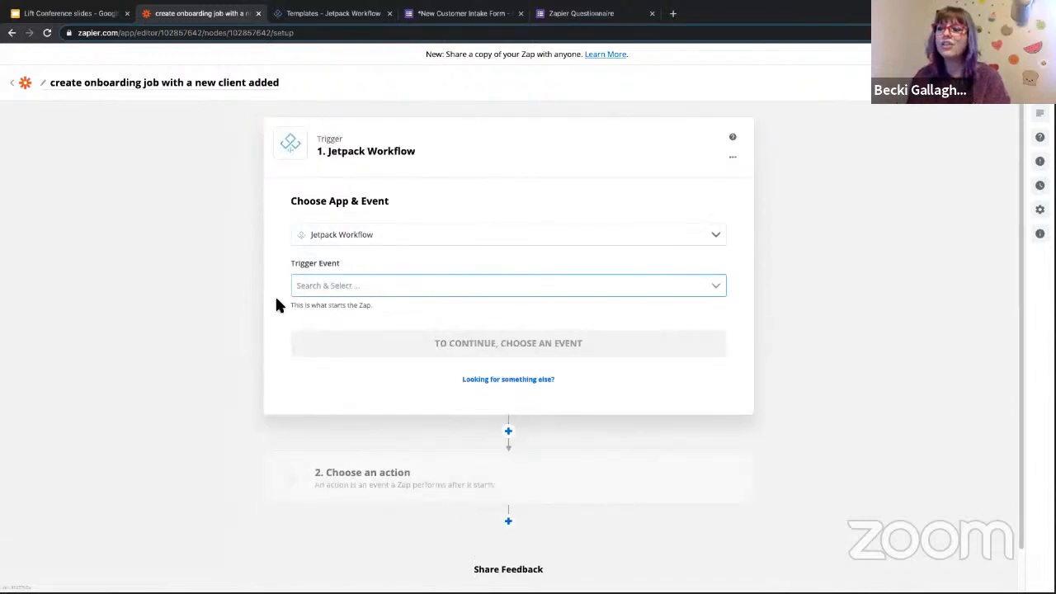
pyautogui.click(354, 290)
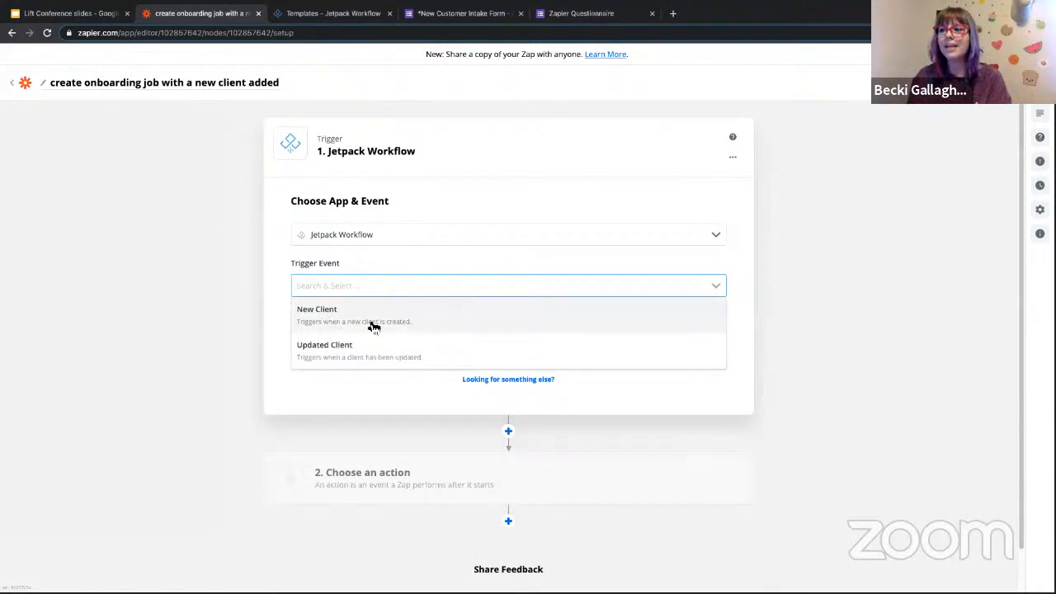
pyautogui.click(352, 324)
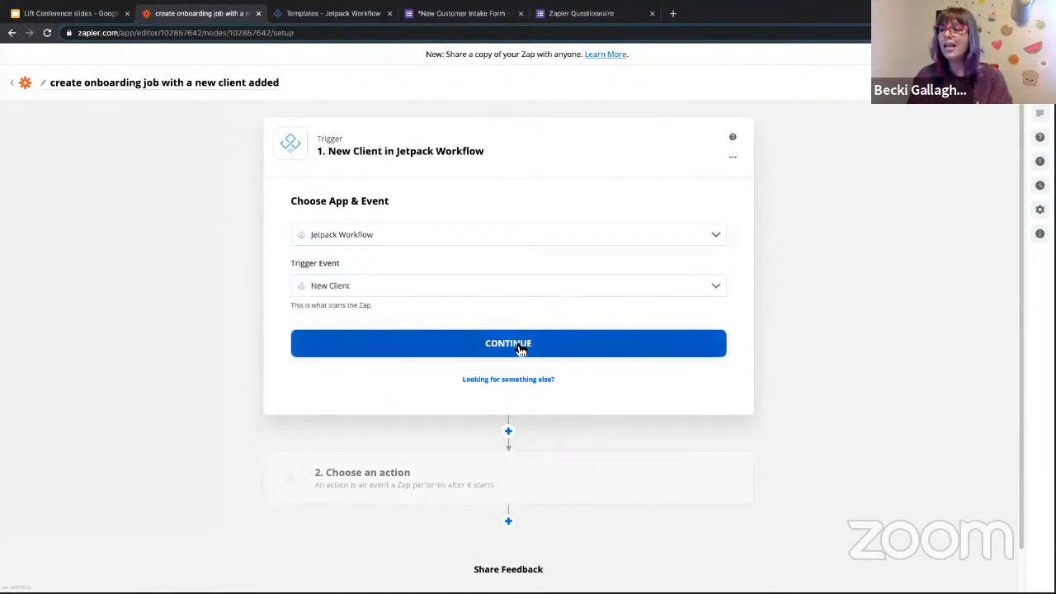
# - Confirm the New Client trigger event and select Jetpack Workflow account #4 for the trigger
pyautogui.click(520, 349)
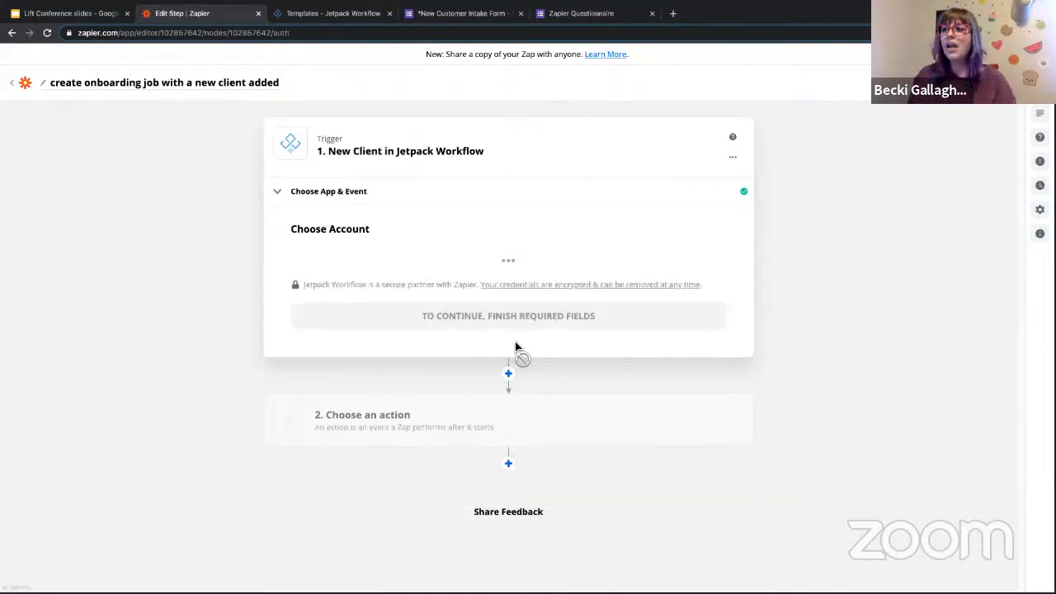
pyautogui.click(381, 274)
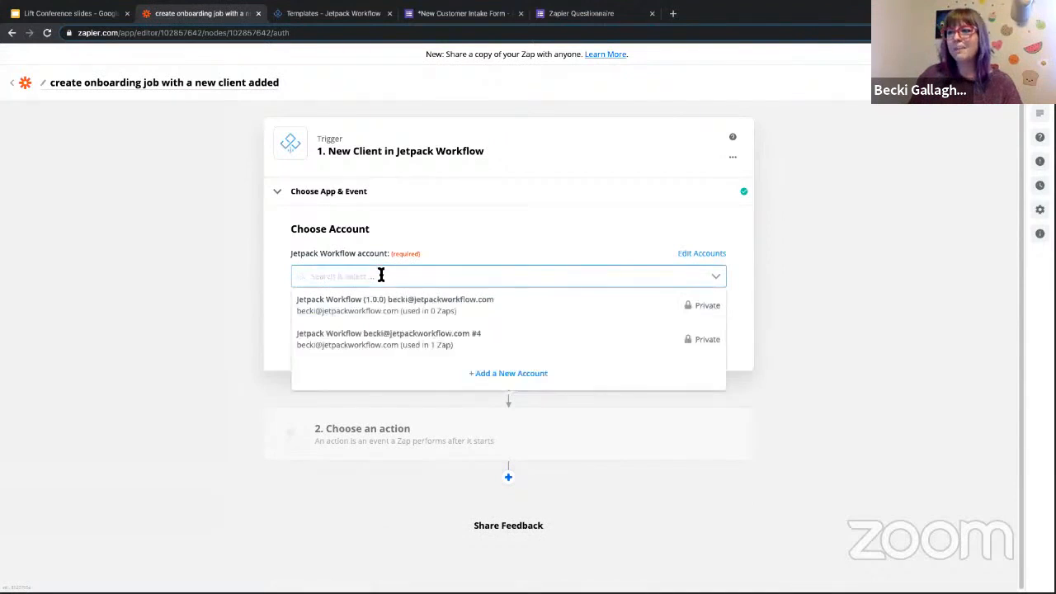
pyautogui.click(384, 338)
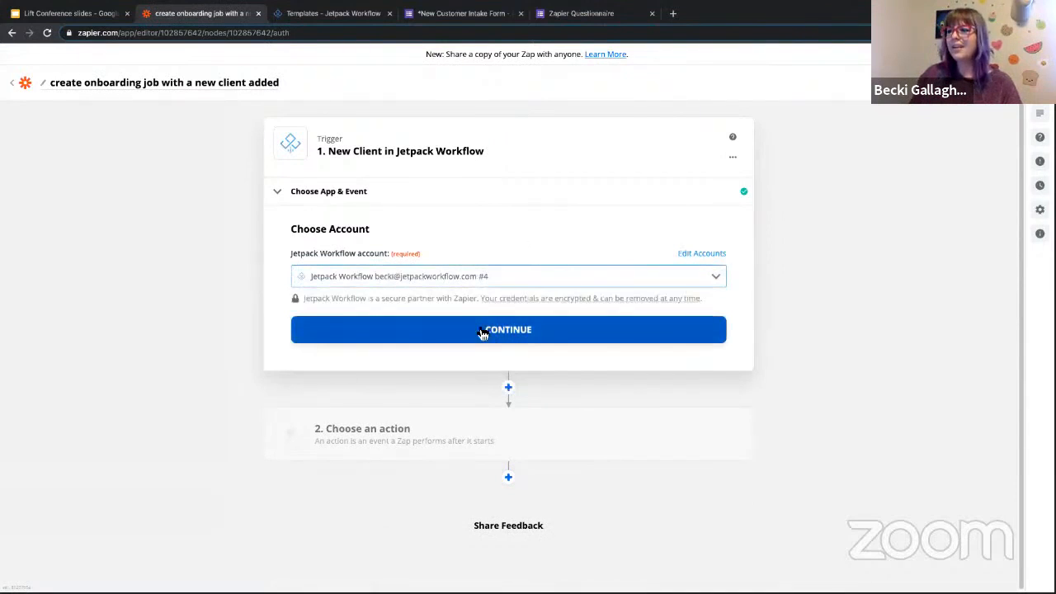
pyautogui.click(508, 335)
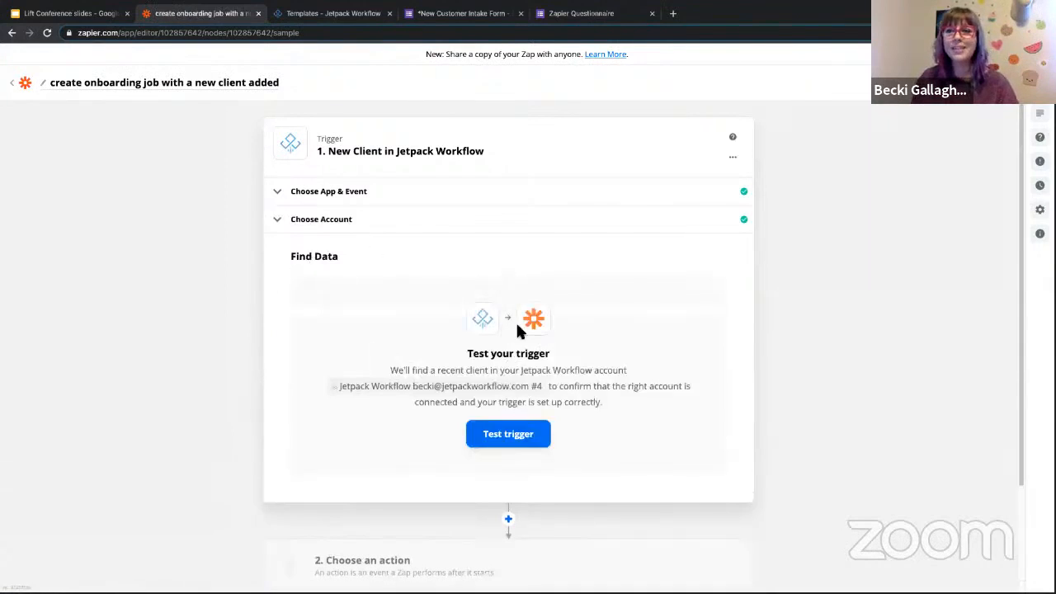
# - Test the New Client trigger, review the sample client data and continue to the action setup
pyautogui.click(529, 438)
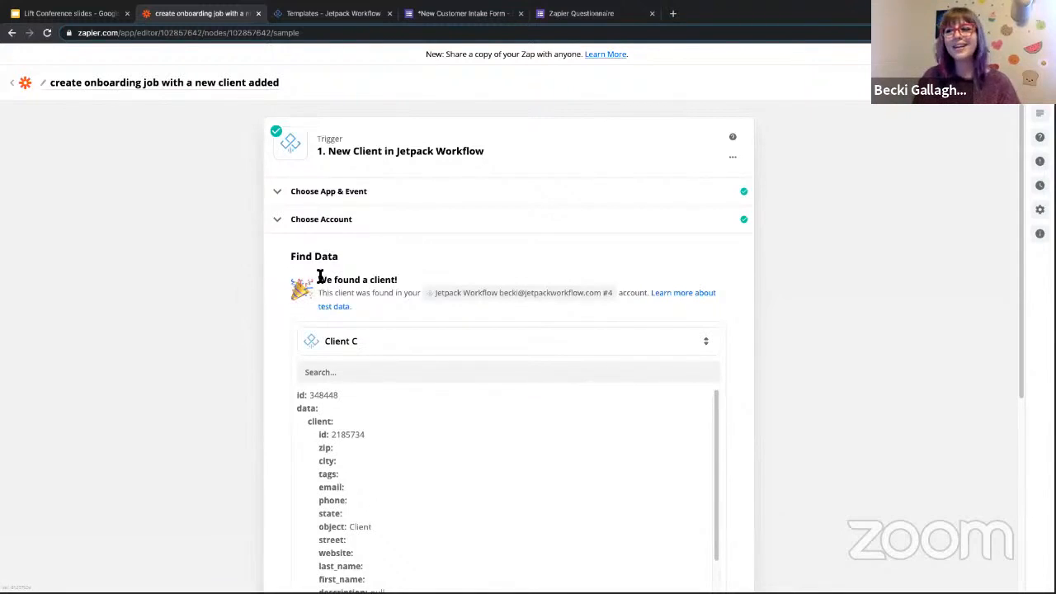
pyautogui.scroll(-4, 287, 262)
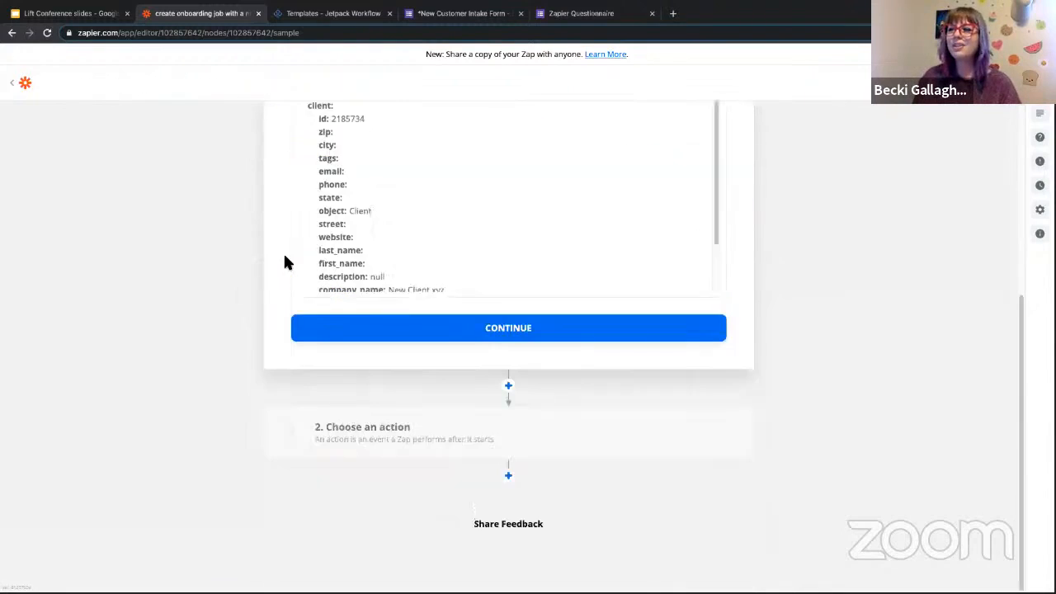
pyautogui.click(513, 328)
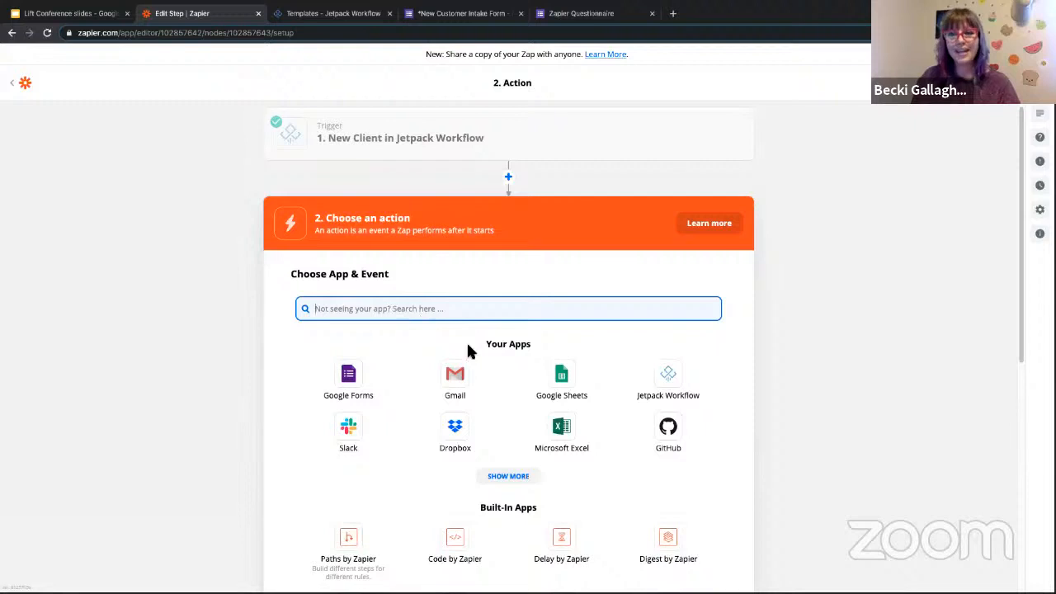
# - Set the Zap's action app to Jetpack Workflow with Create Job as the action event
pyautogui.click(669, 378)
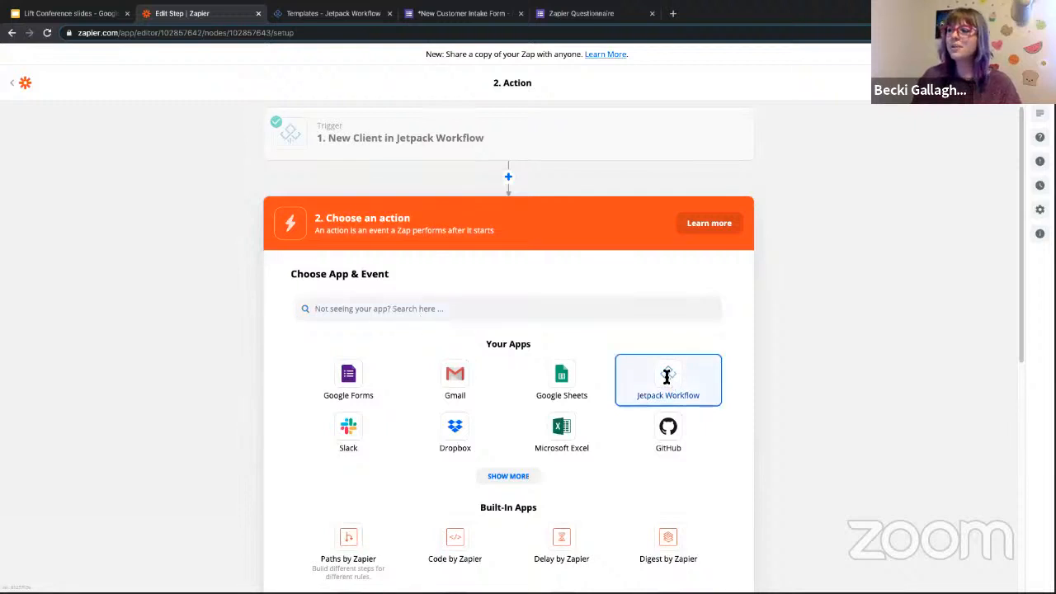
pyautogui.click(323, 367)
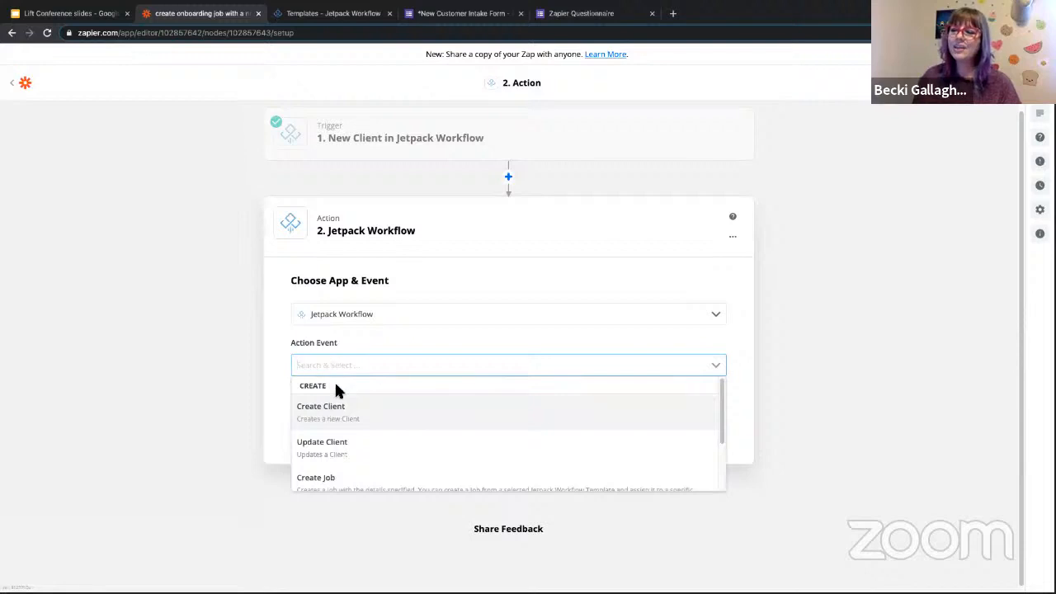
pyautogui.scroll(-2, 335, 396)
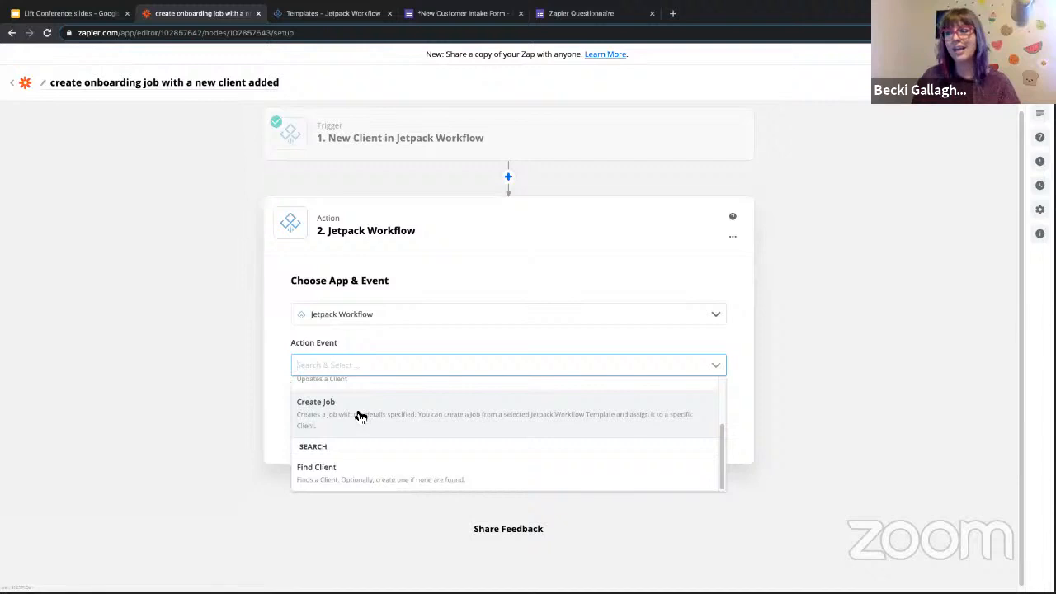
pyautogui.click(360, 415)
pyautogui.click(500, 426)
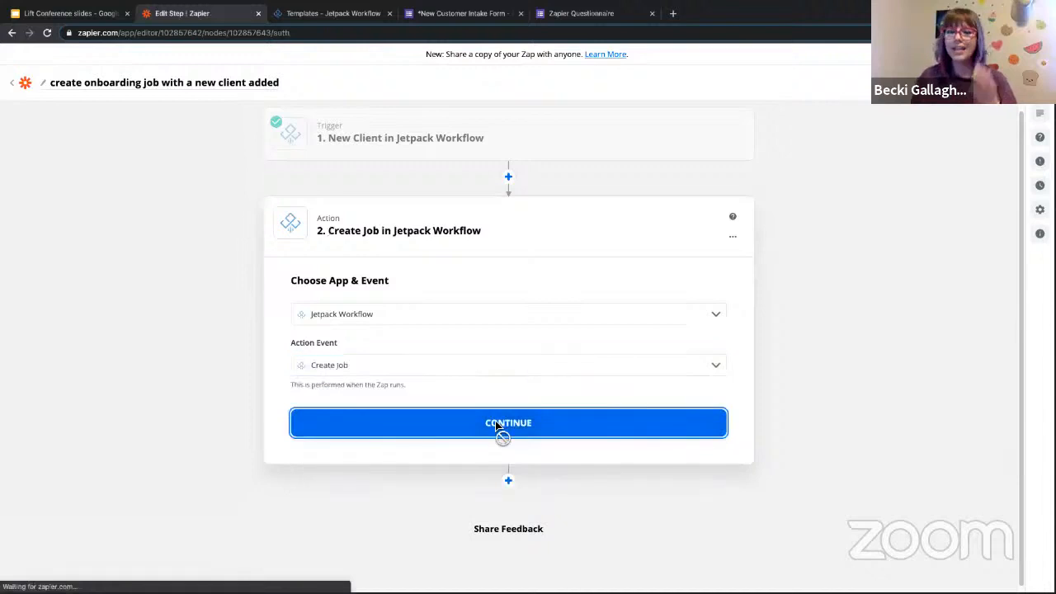
# - Select Jetpack Workflow account #4 for the Create Job action
pyautogui.click(388, 364)
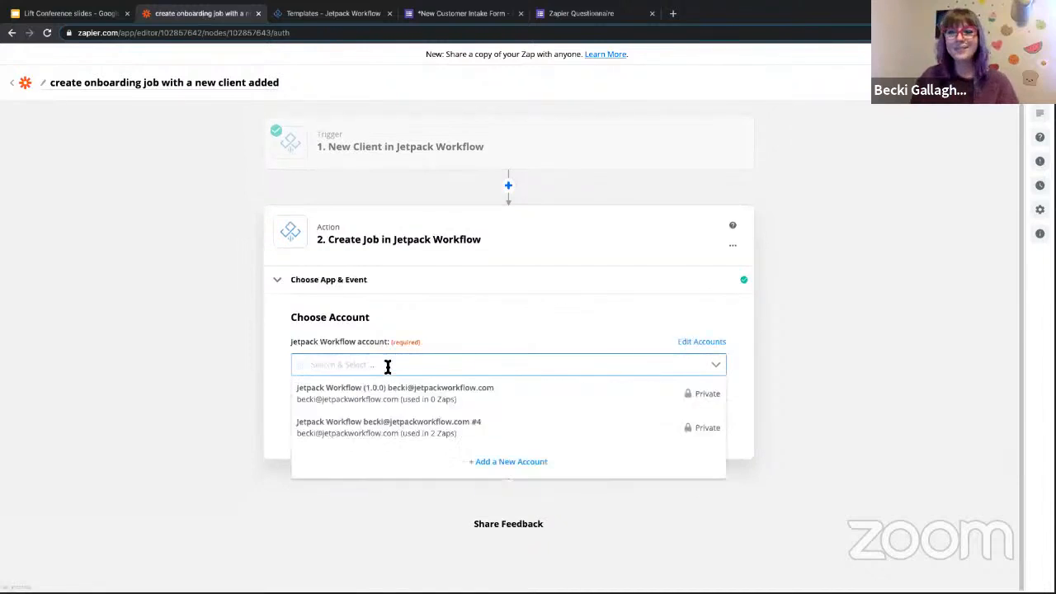
pyautogui.click(354, 432)
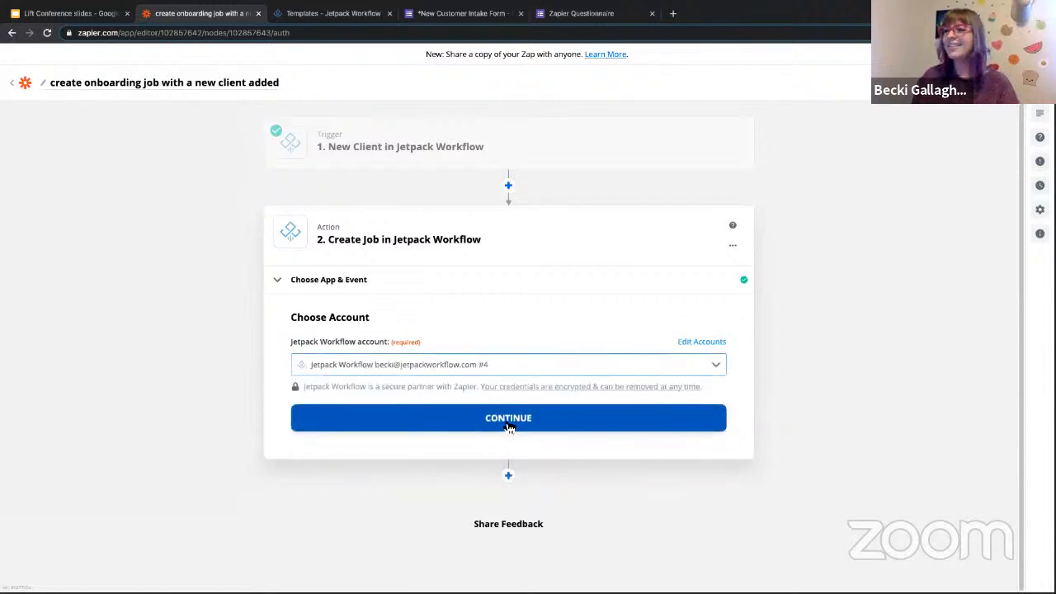
pyautogui.click(508, 425)
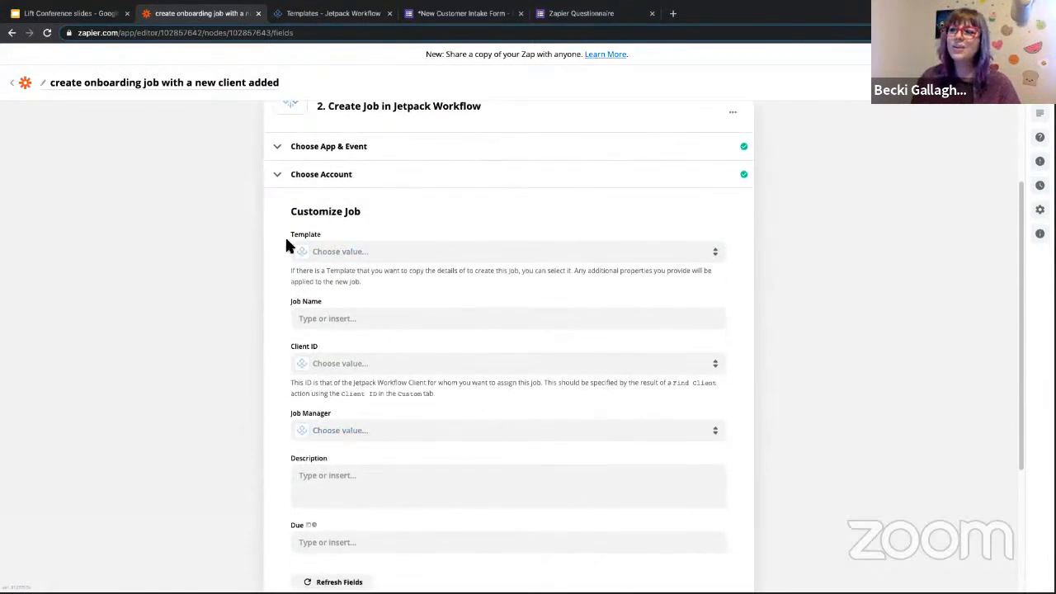
# - Load more job templates and choose "new client onboarding" as the template for the created job
pyautogui.click(343, 257)
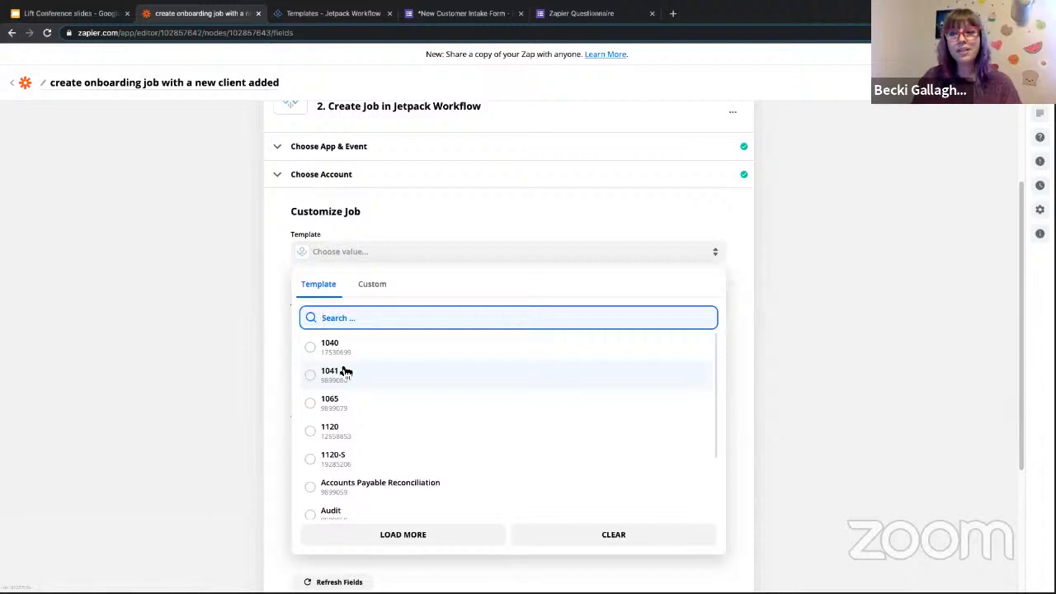
pyautogui.scroll(-3, 347, 372)
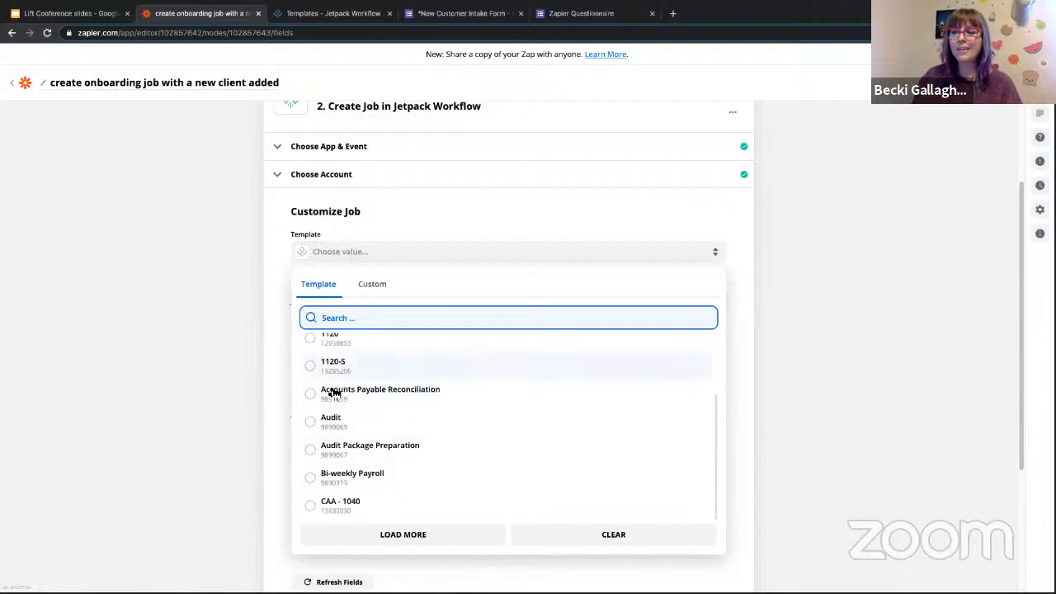
pyautogui.click(403, 536)
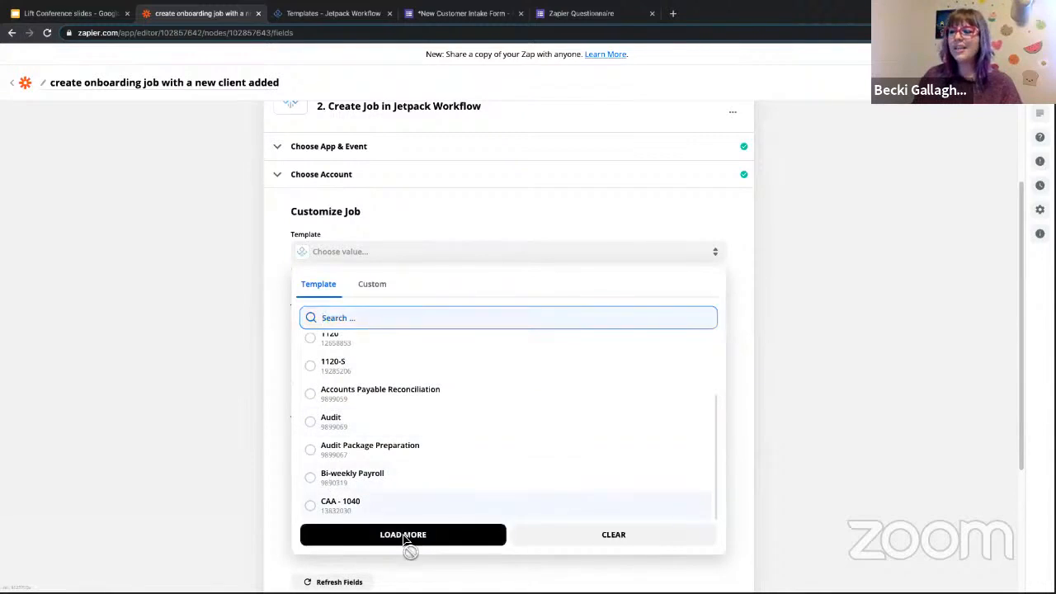
pyautogui.scroll(-5, 388, 482)
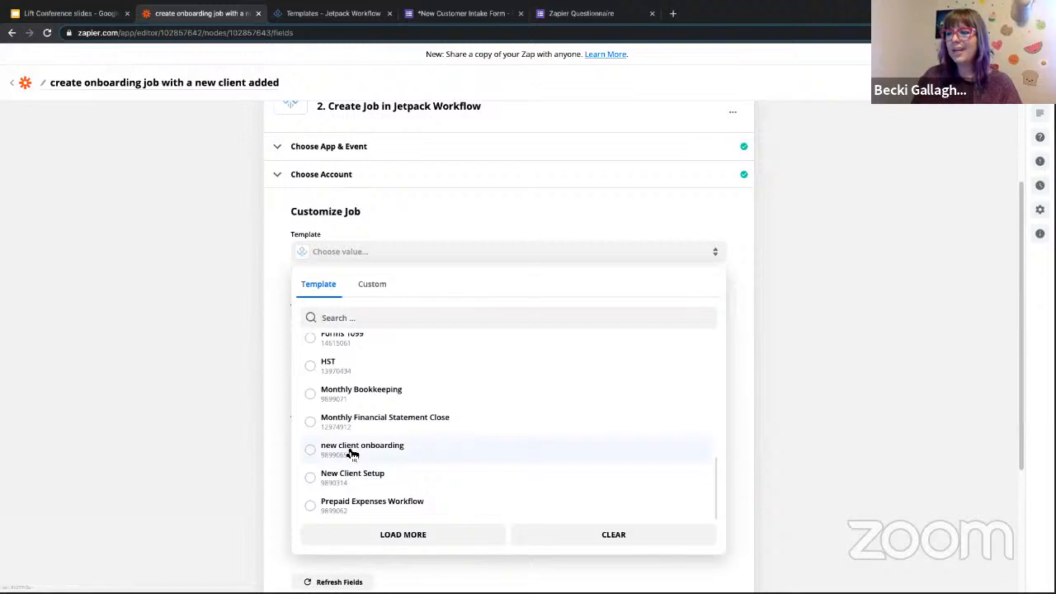
pyautogui.click(352, 453)
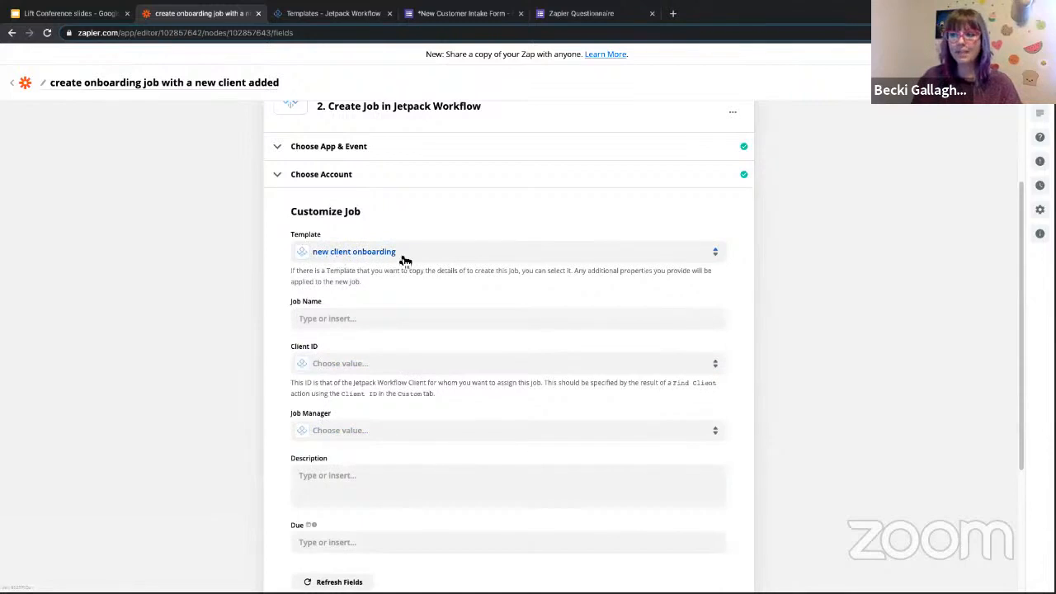
# - Map the job's Client ID to the custom Client ID value from the New Client trigger
pyautogui.click(334, 366)
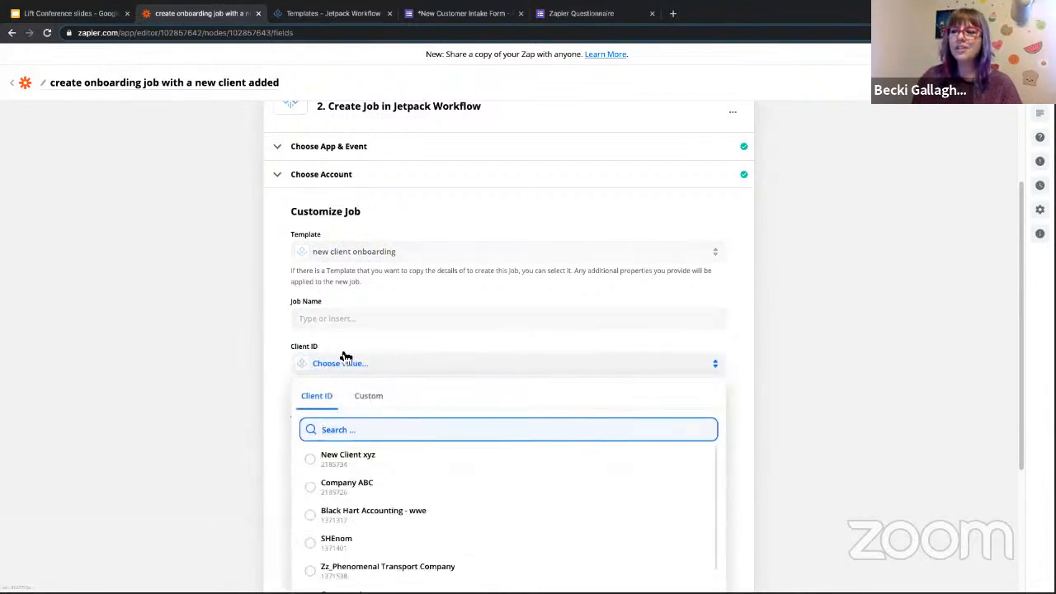
pyautogui.click(374, 400)
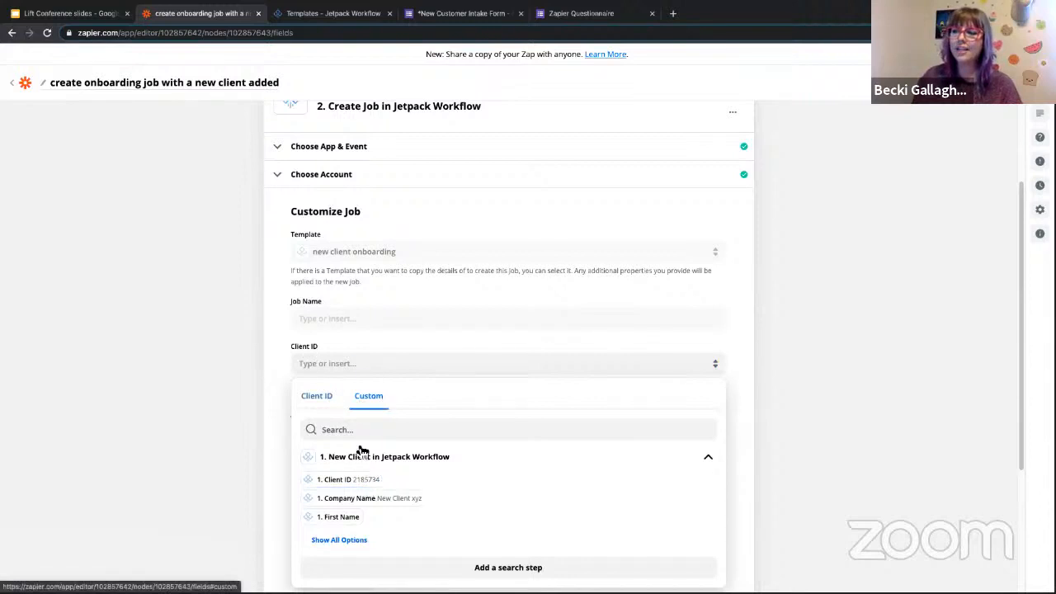
pyautogui.click(361, 485)
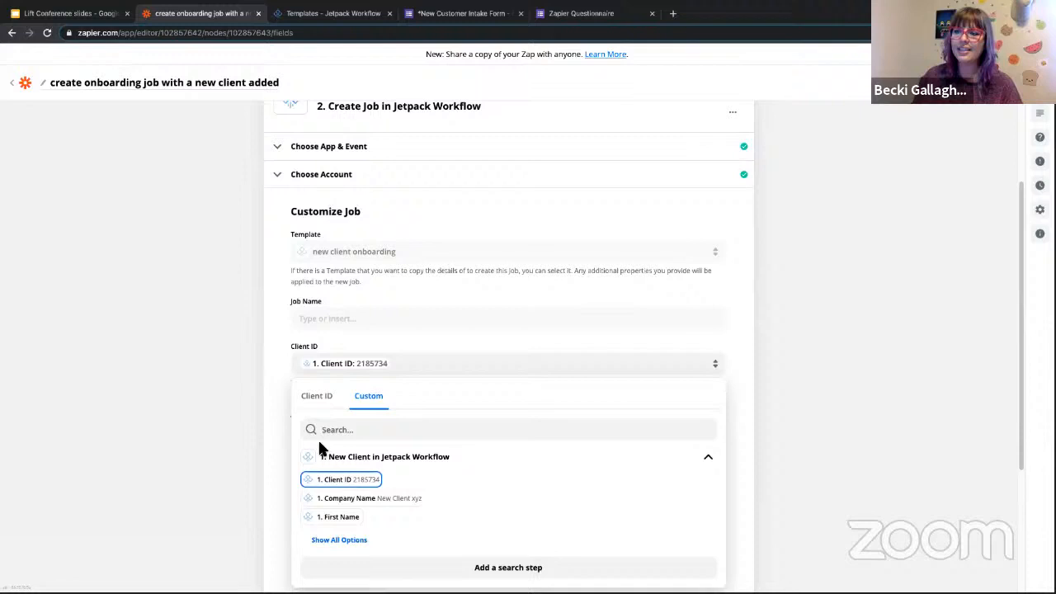
pyautogui.click(285, 390)
# - Set the job's due date to "next friday at 5pm ET" and confirm the job customization
pyautogui.scroll(-1, 303, 401)
pyautogui.scroll(-3, 304, 402)
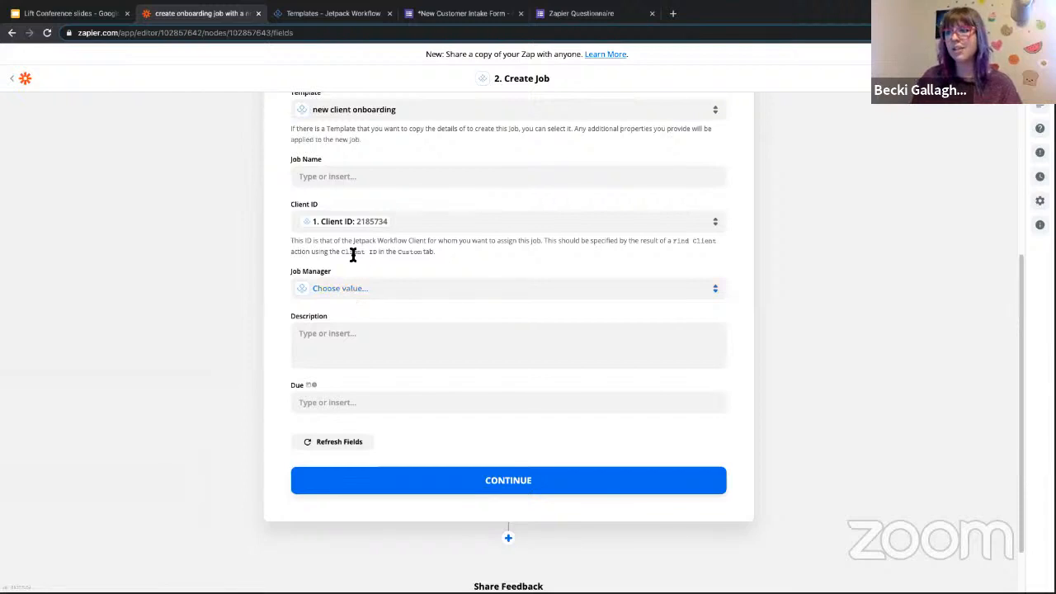
pyautogui.click(313, 387)
pyautogui.click(236, 15)
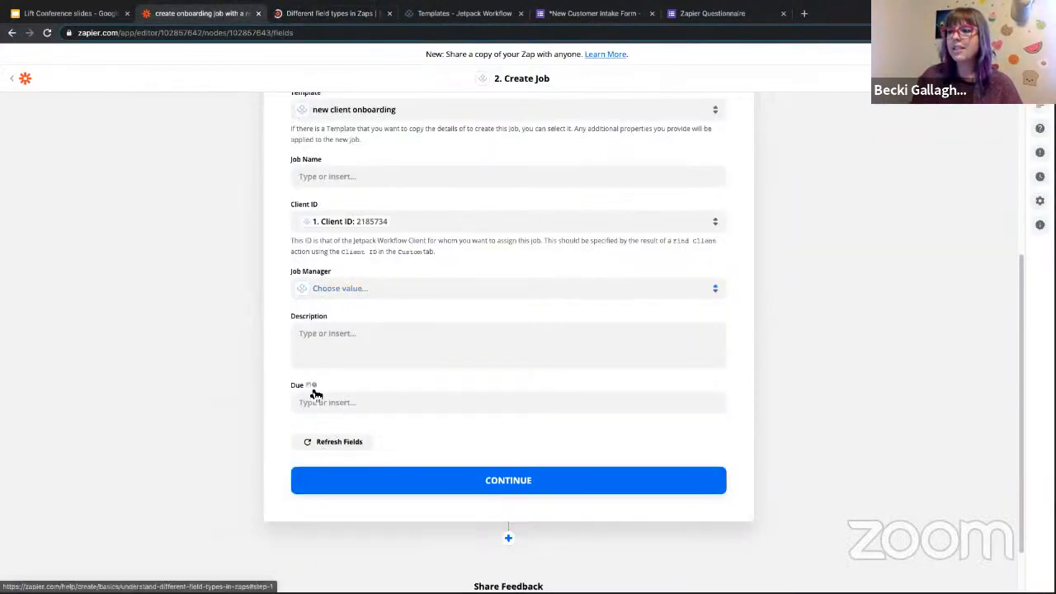
pyautogui.click(324, 403)
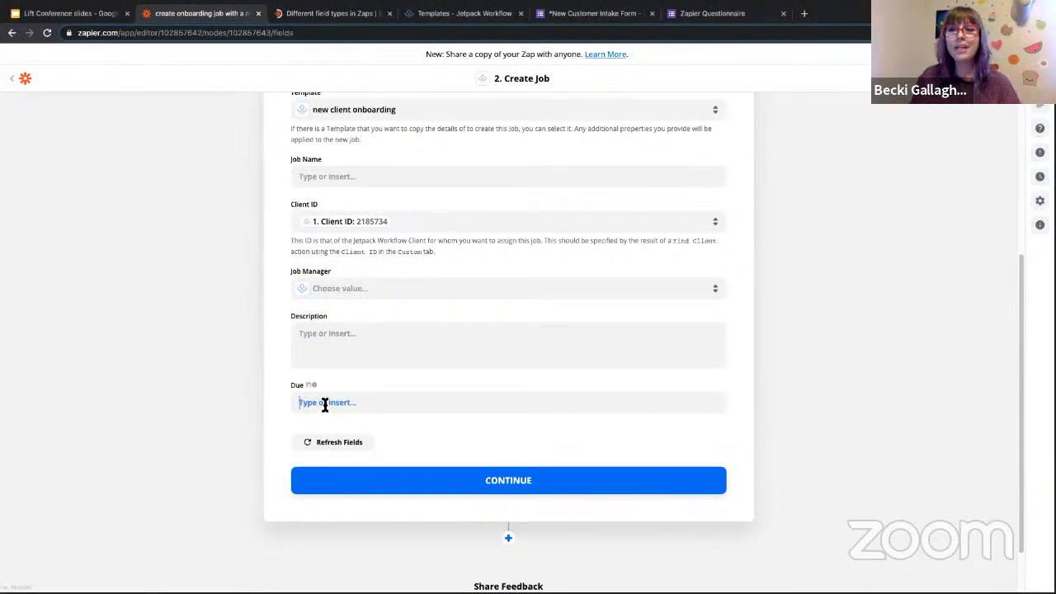
pyautogui.click(323, 404)
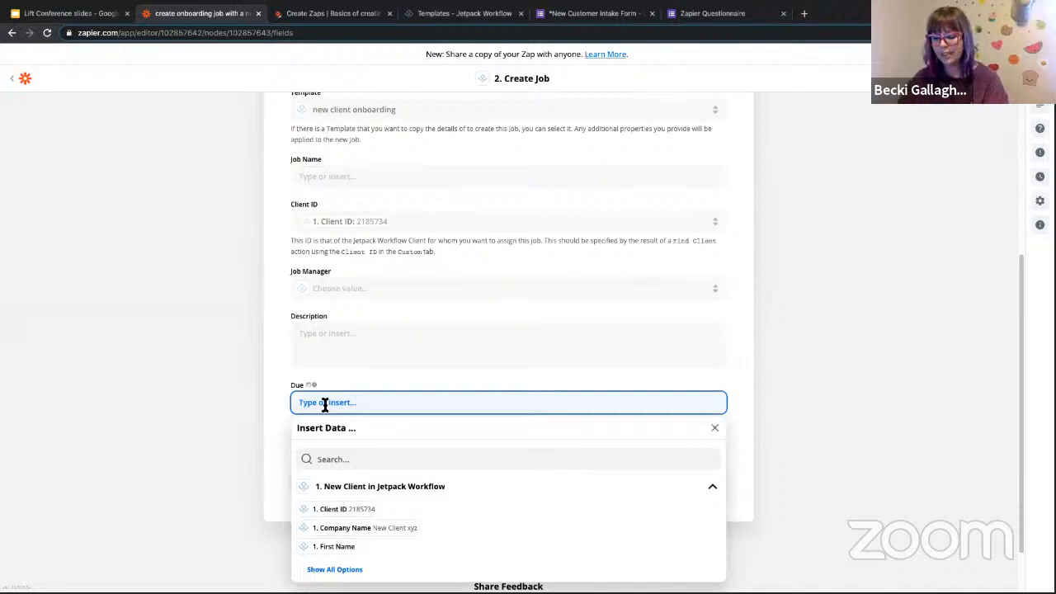
pyautogui.write('next ffri')
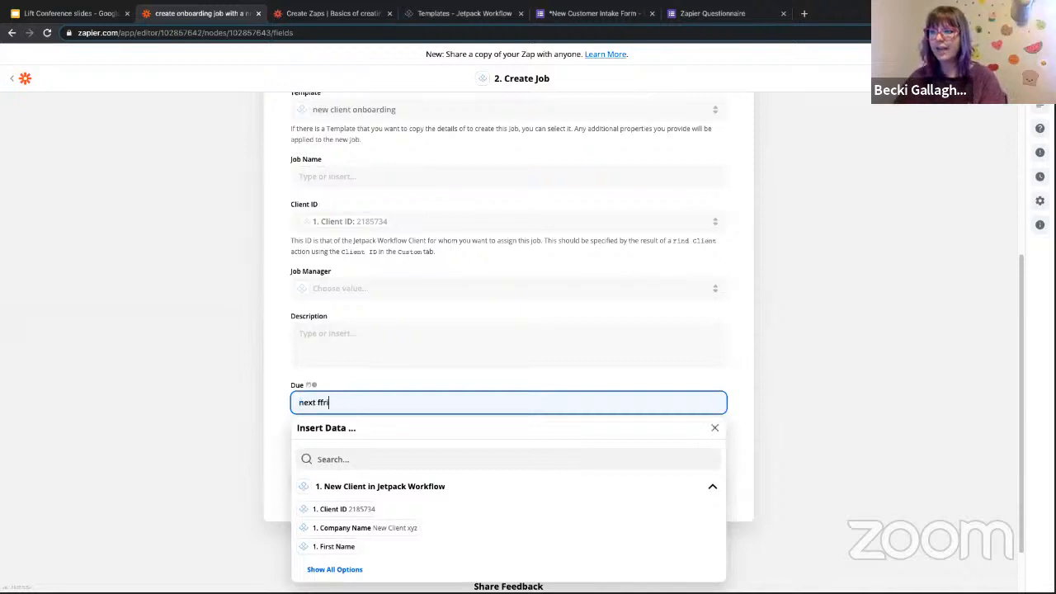
pyautogui.press('BackSpace')
pyautogui.press('BackSpace')
pyautogui.press('BackSpace')
pyautogui.press('BackSpace')
pyautogui.write('friday at ')
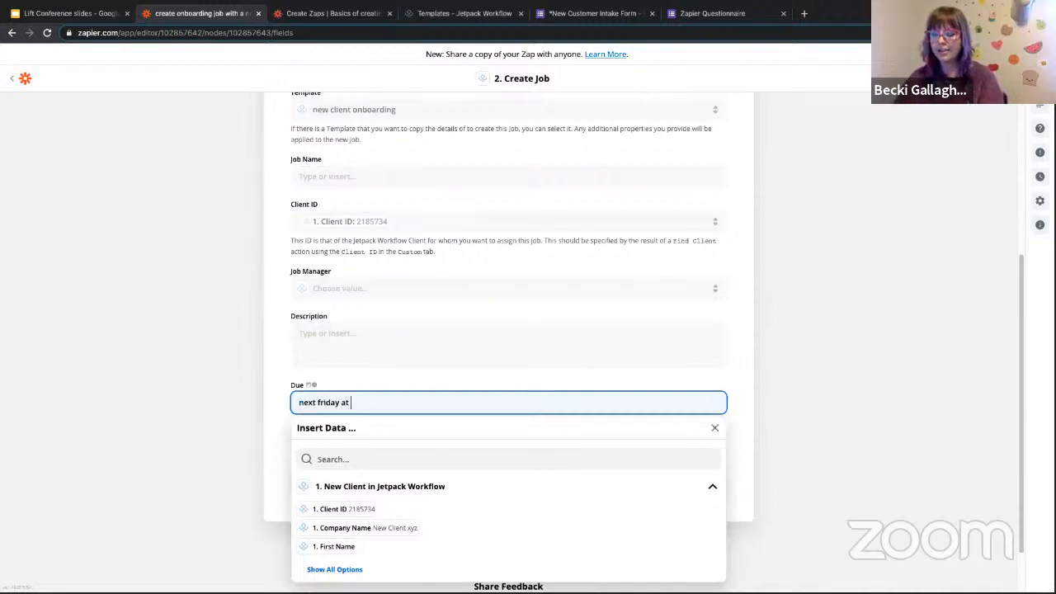
pyautogui.write('5pm ET')
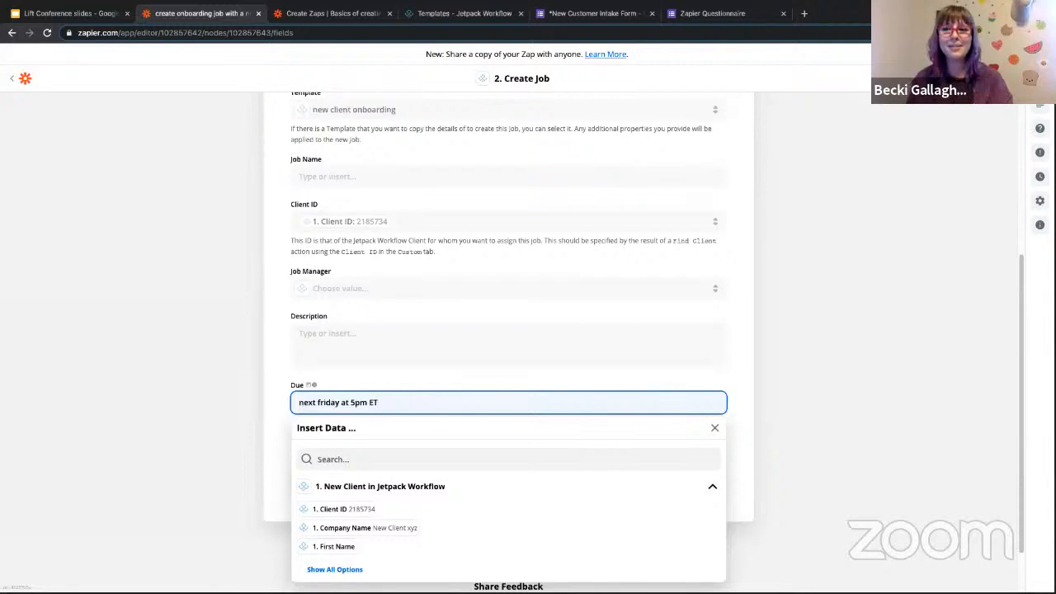
pyautogui.click(271, 377)
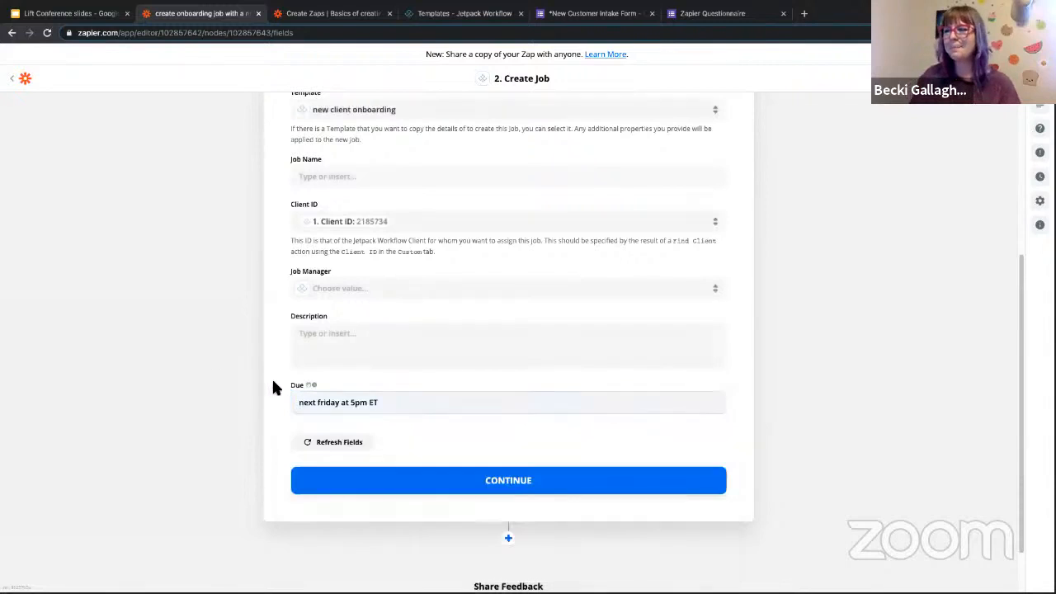
pyautogui.click(510, 487)
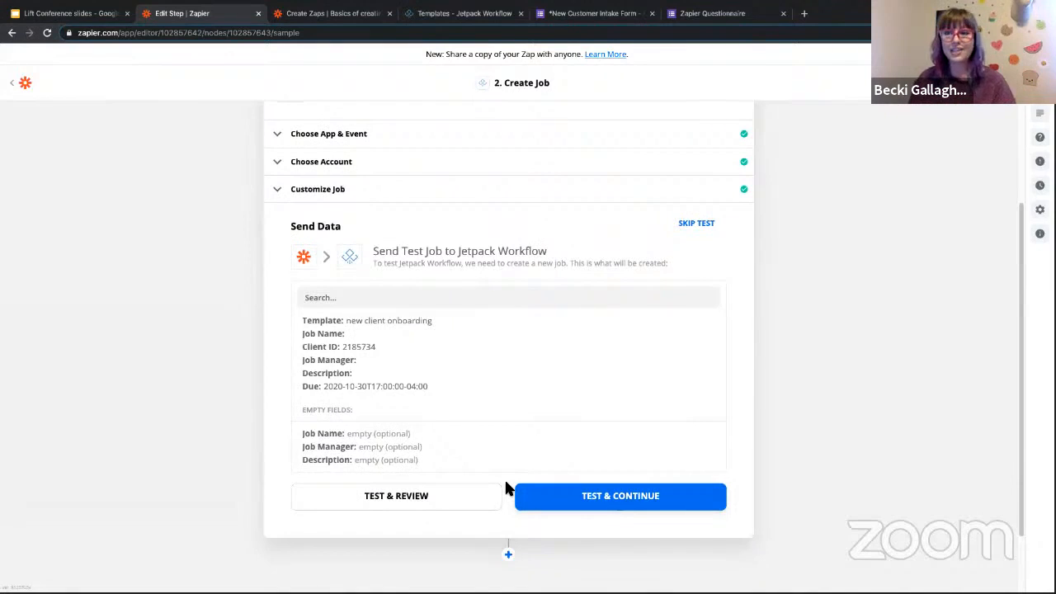
# - Send a test job to Jetpack Workflow using the Create Job action's test-and-continue option
pyautogui.click(600, 505)
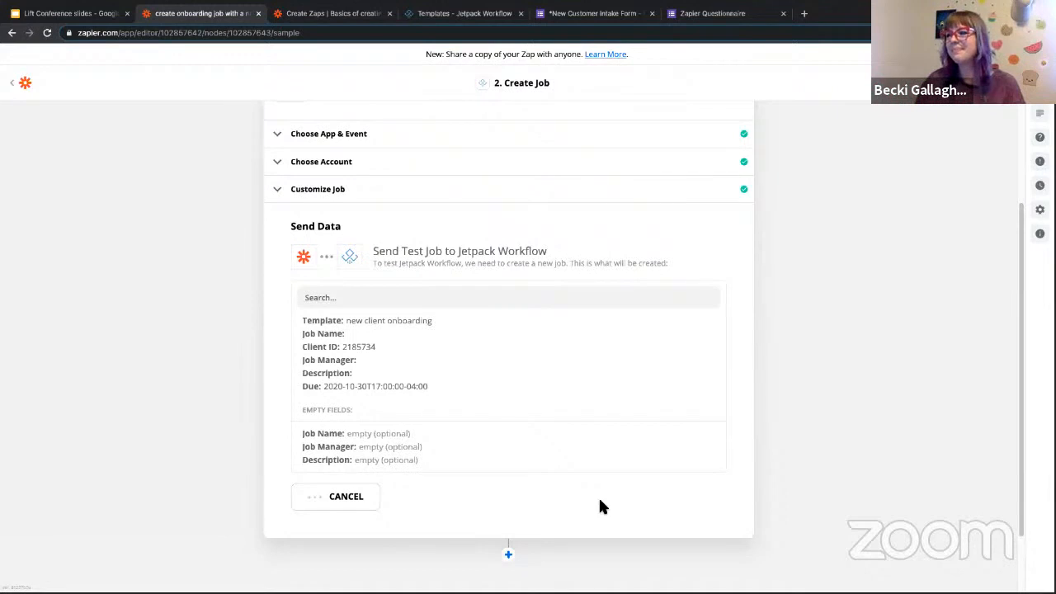
pyautogui.scroll(-1, 600, 500)
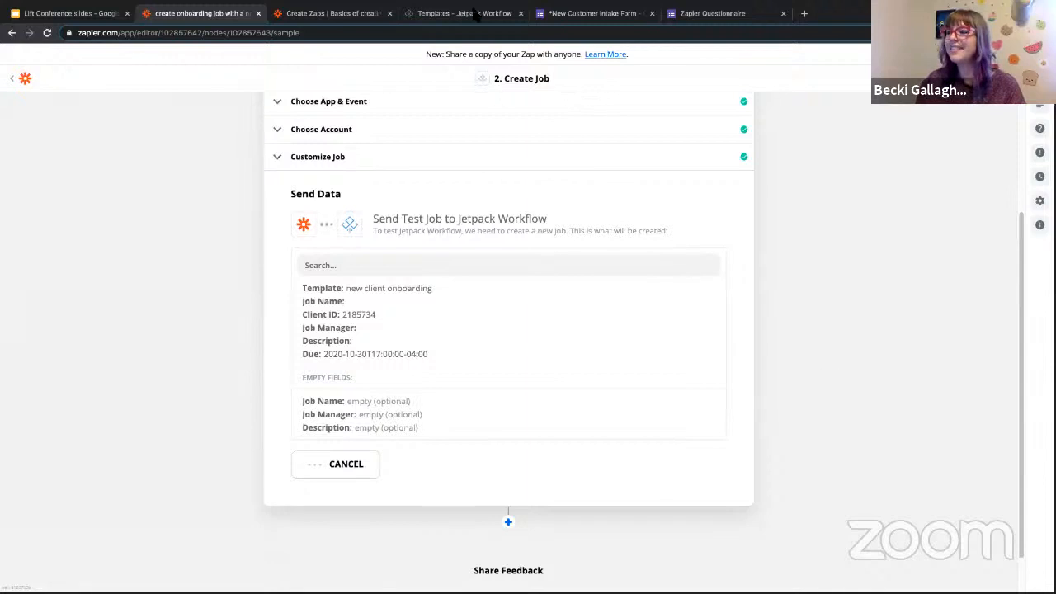
pyautogui.scroll(-1, 452, 307)
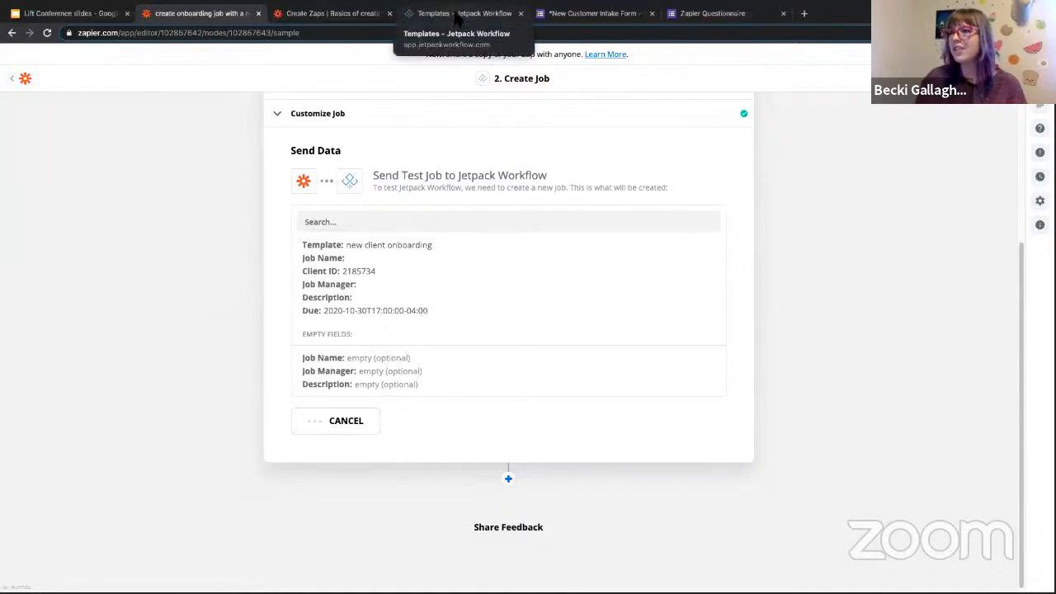
# - Review the Create Job test result in Zapier and open the New Client xyz record in Jetpack Workflow's client list
pyautogui.click(456, 14)
pyautogui.scroll(5, 239, 198)
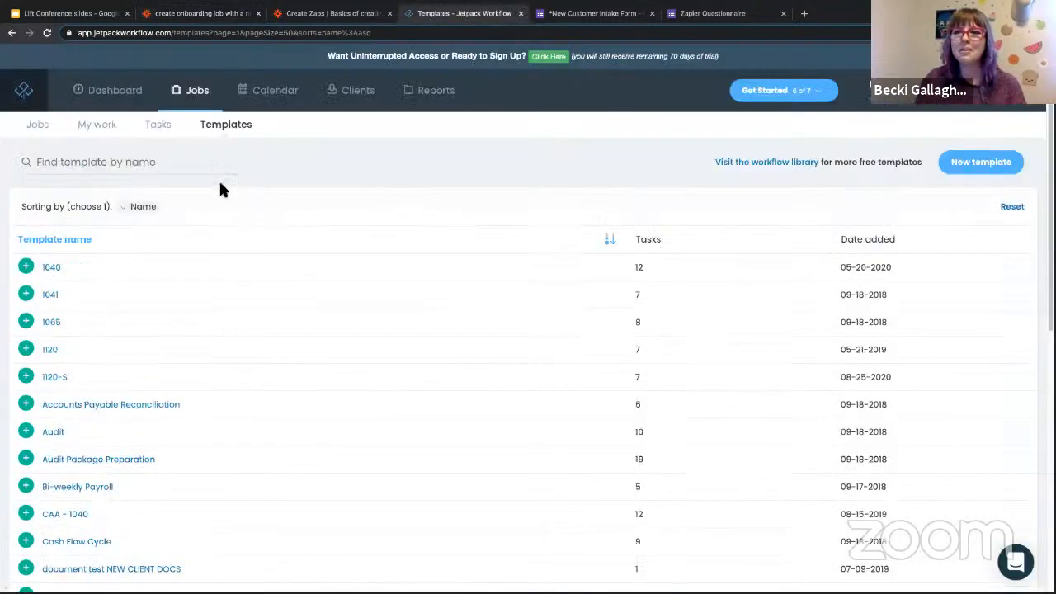
pyautogui.click(362, 96)
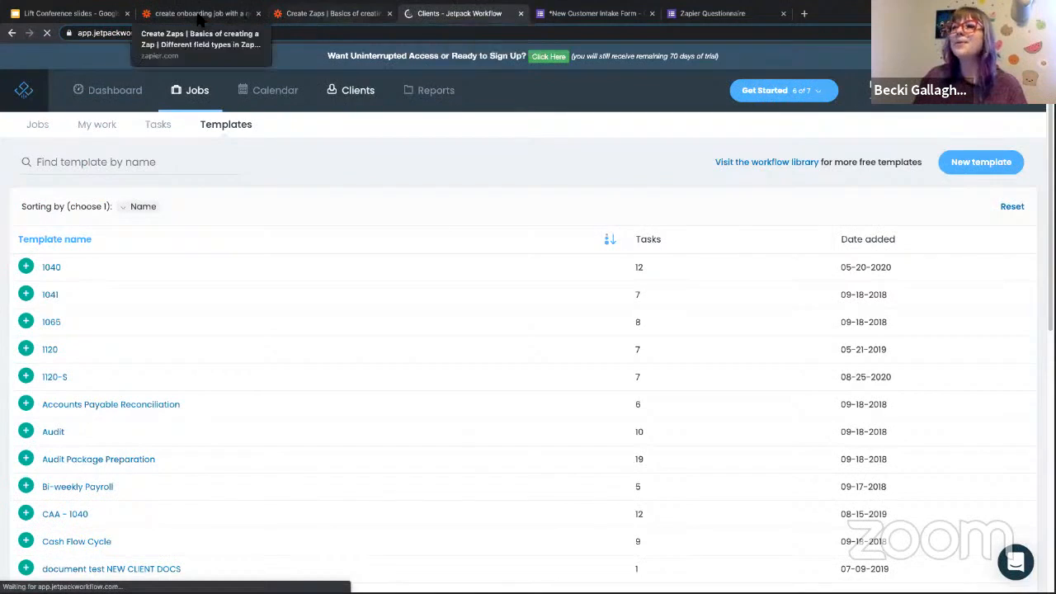
pyautogui.click(198, 15)
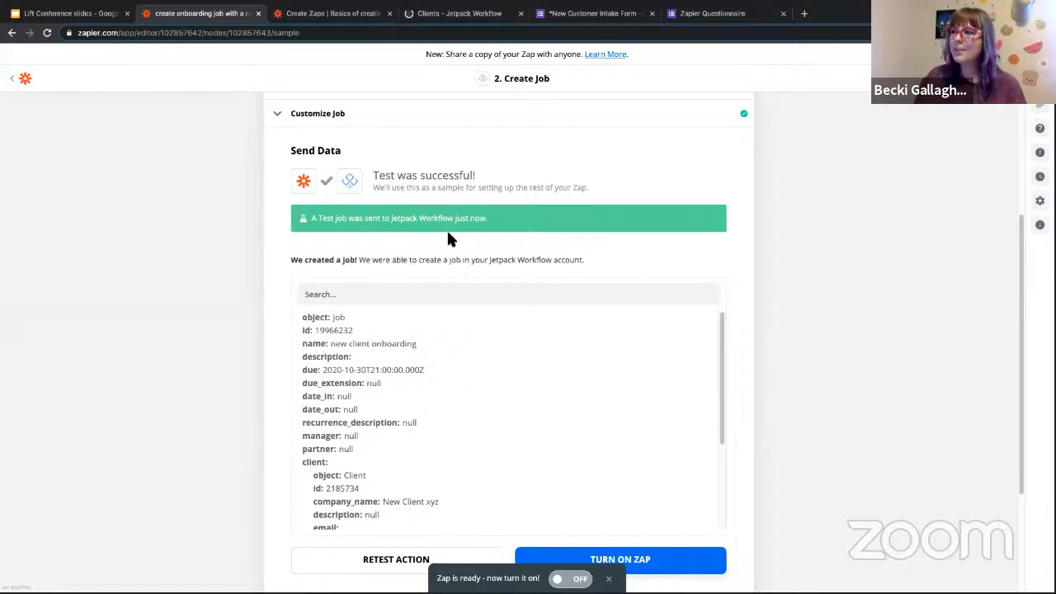
pyautogui.scroll(2, 368, 367)
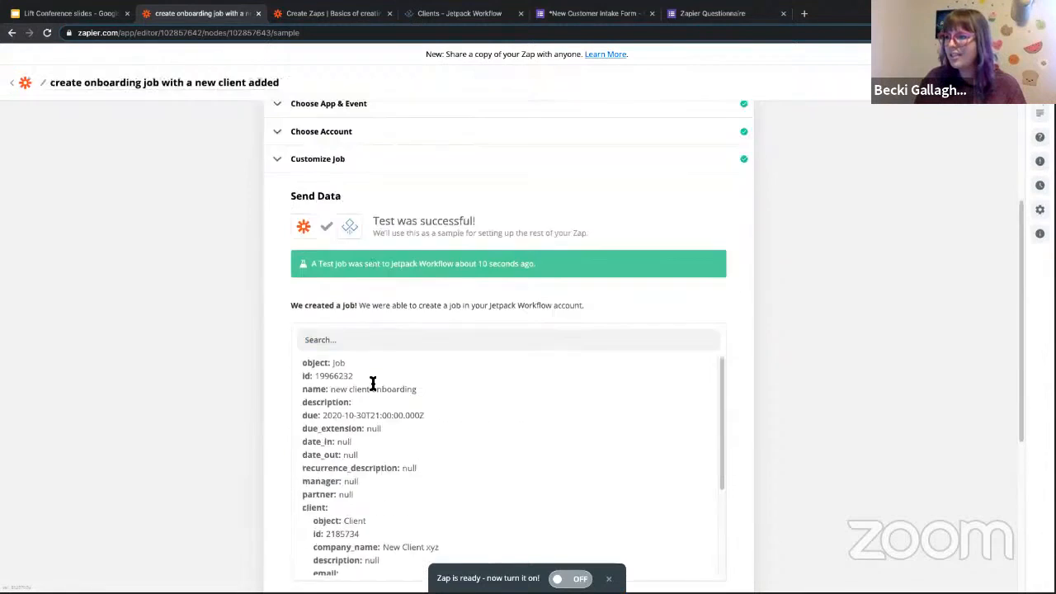
pyautogui.scroll(-3, 372, 384)
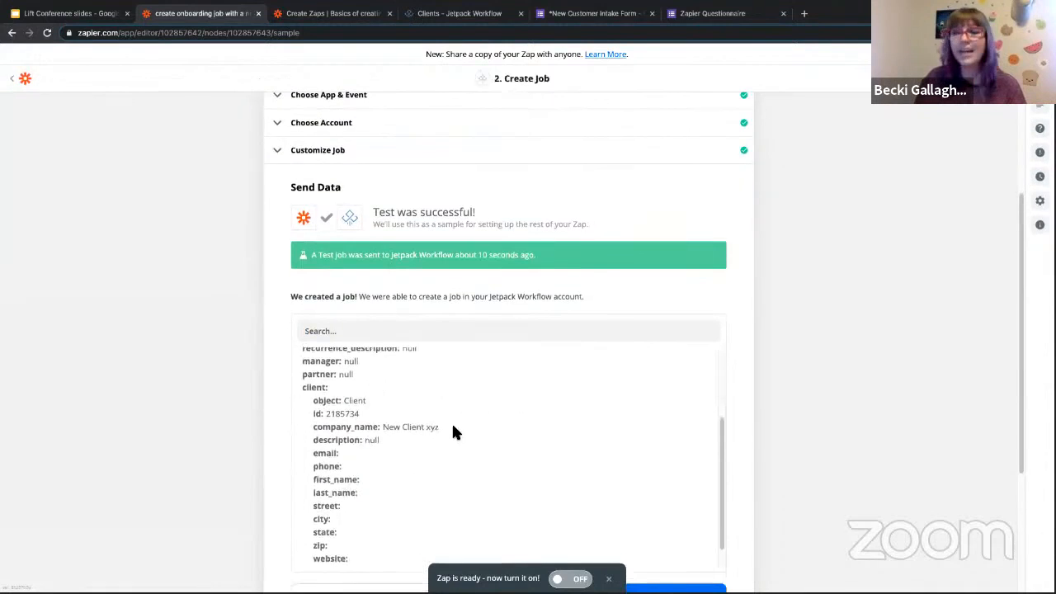
pyautogui.click(439, 18)
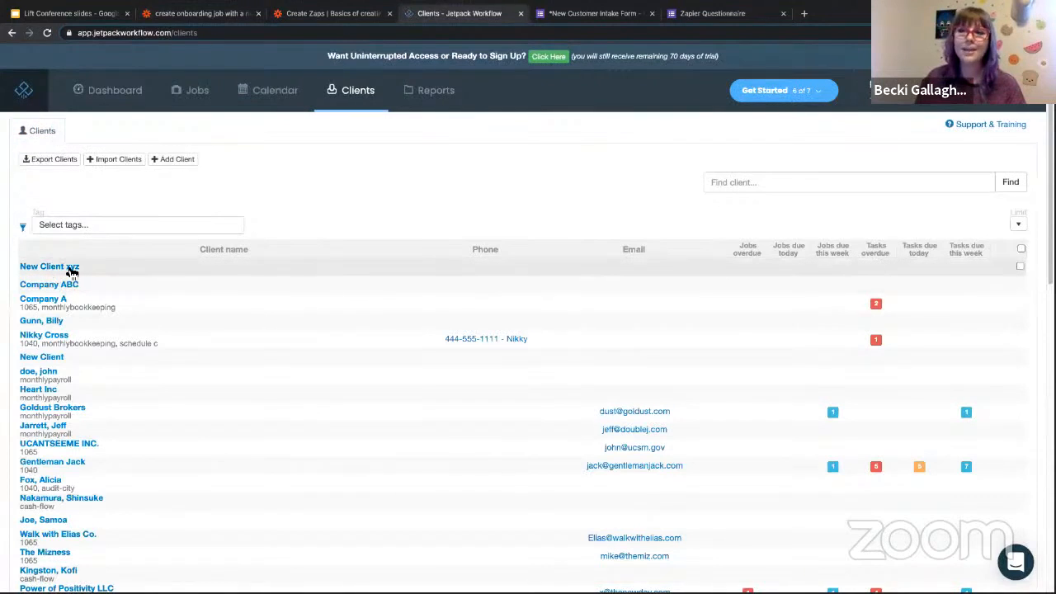
pyautogui.click(71, 270)
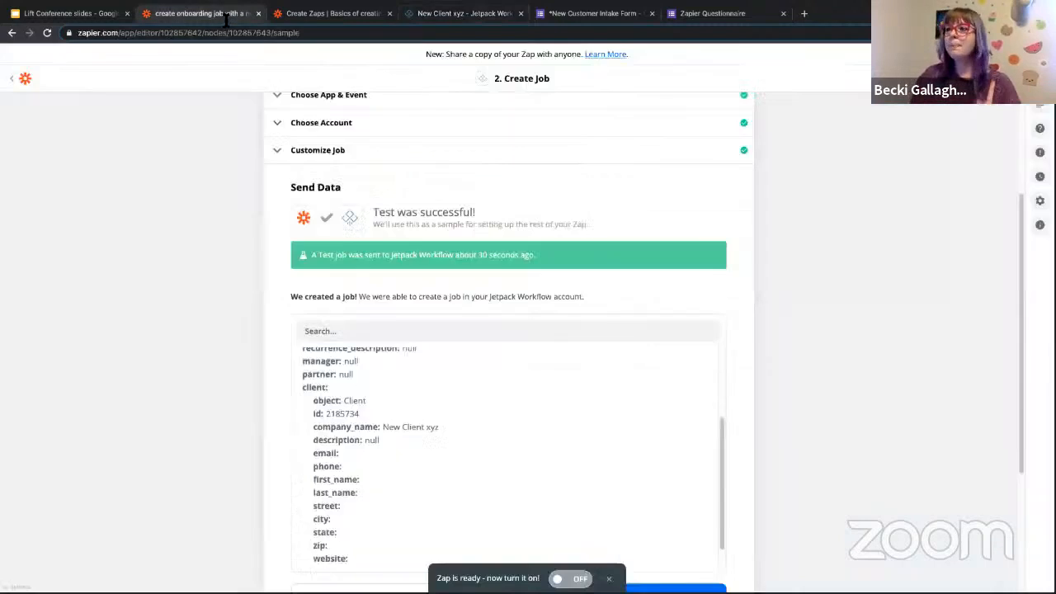
# - Return to Zapier, turn on the onboarding Zap without sharing a copy, and close the Create Zaps help page
pyautogui.click(230, 14)
pyautogui.scroll(-2, 638, 341)
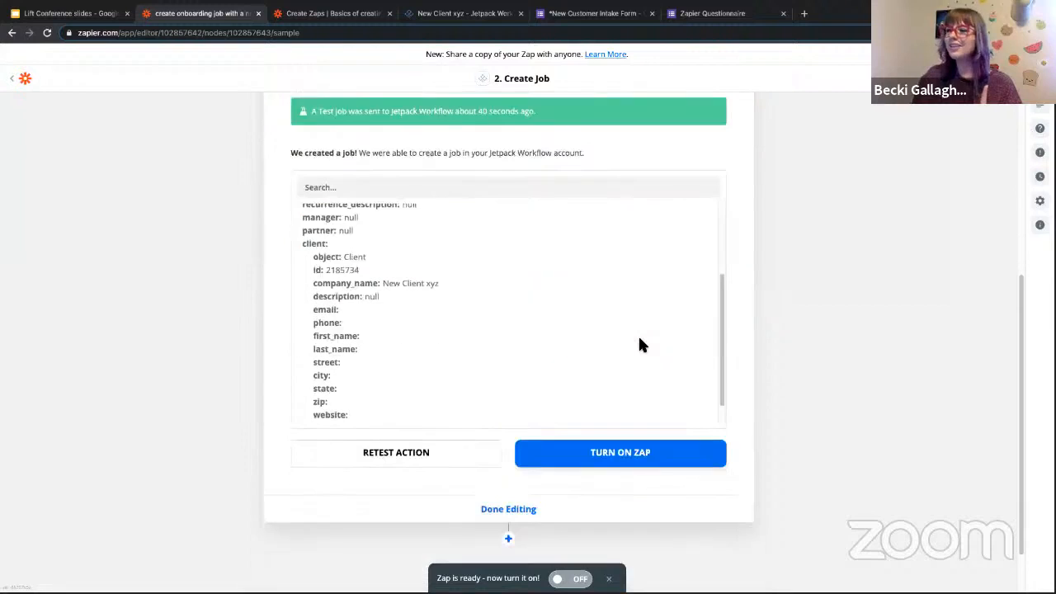
pyautogui.click(612, 459)
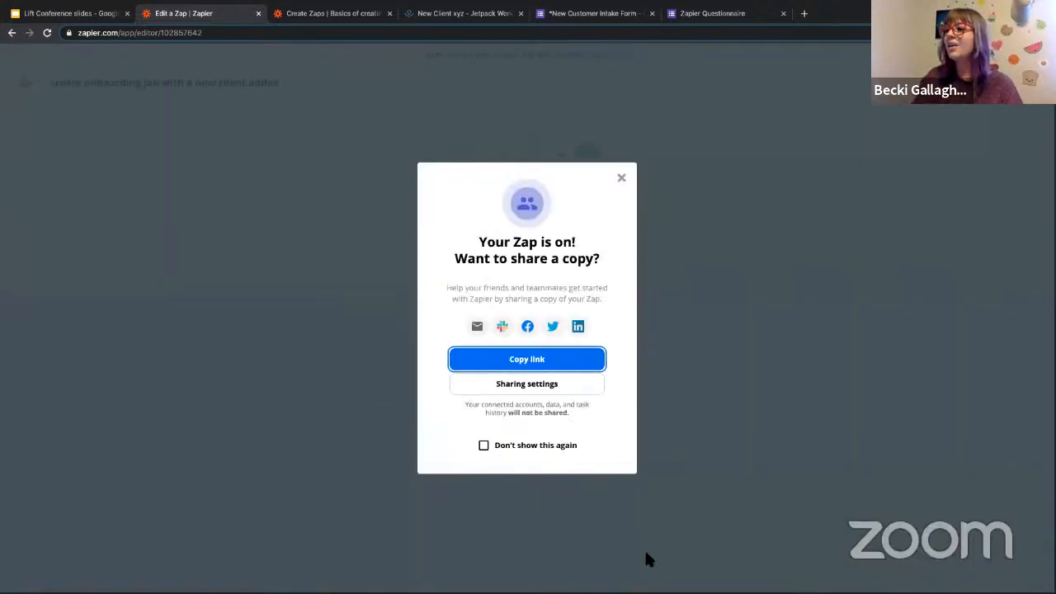
pyautogui.click(621, 177)
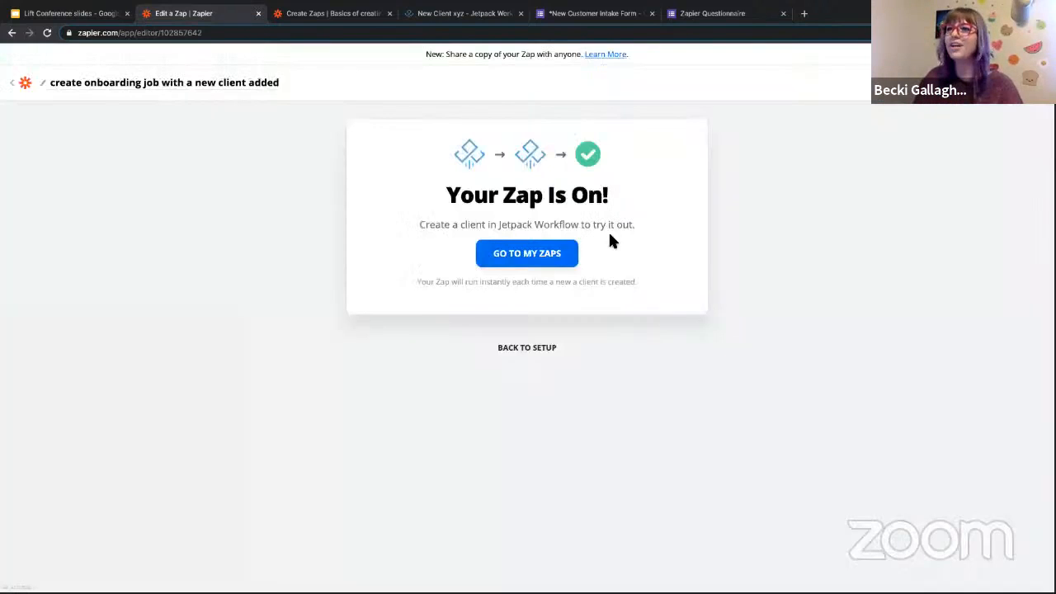
pyautogui.click(389, 13)
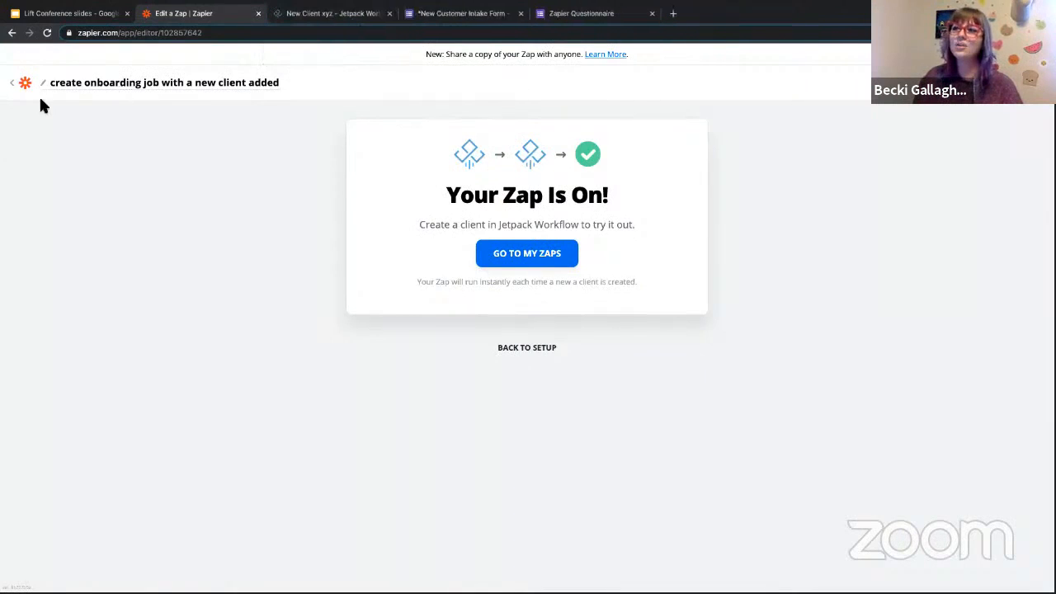
# - Start a new Zap with Google Forms as the trigger app and New Response in Spreadsheet as the trigger event
pyautogui.click(17, 86)
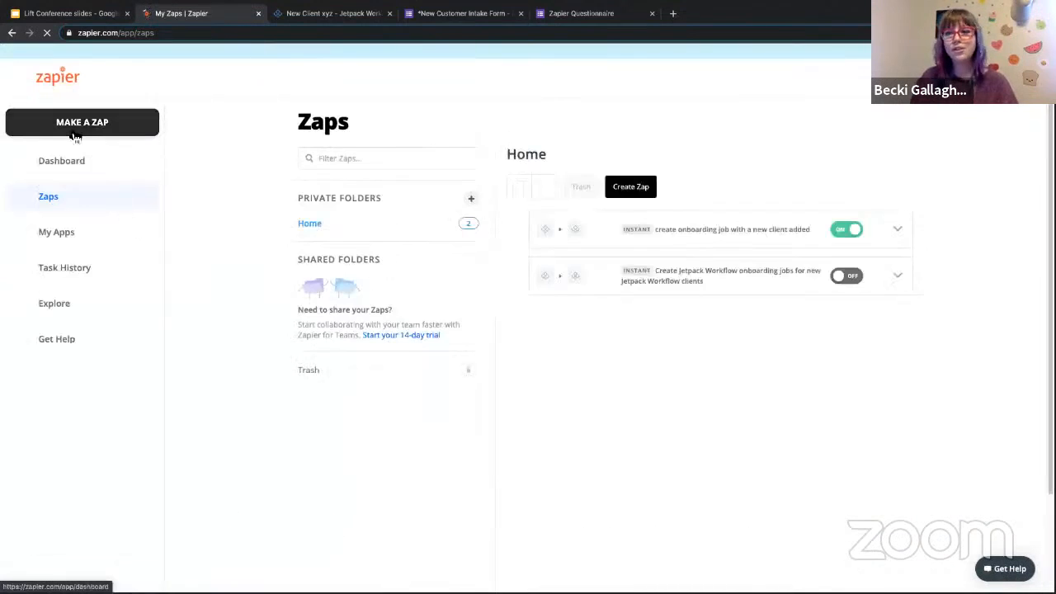
pyautogui.click(78, 134)
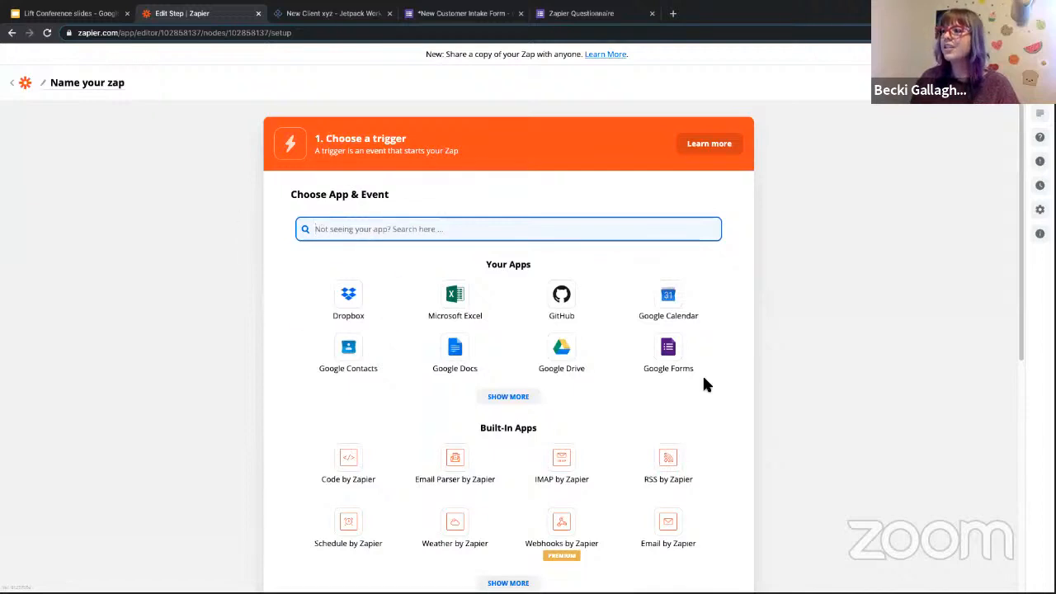
pyautogui.click(668, 351)
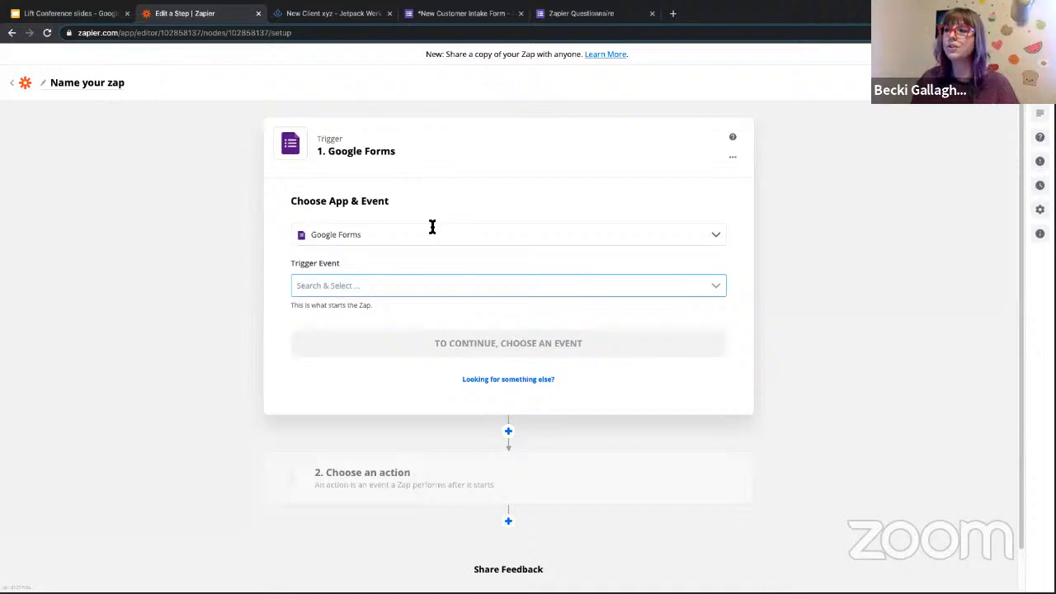
pyautogui.click(342, 286)
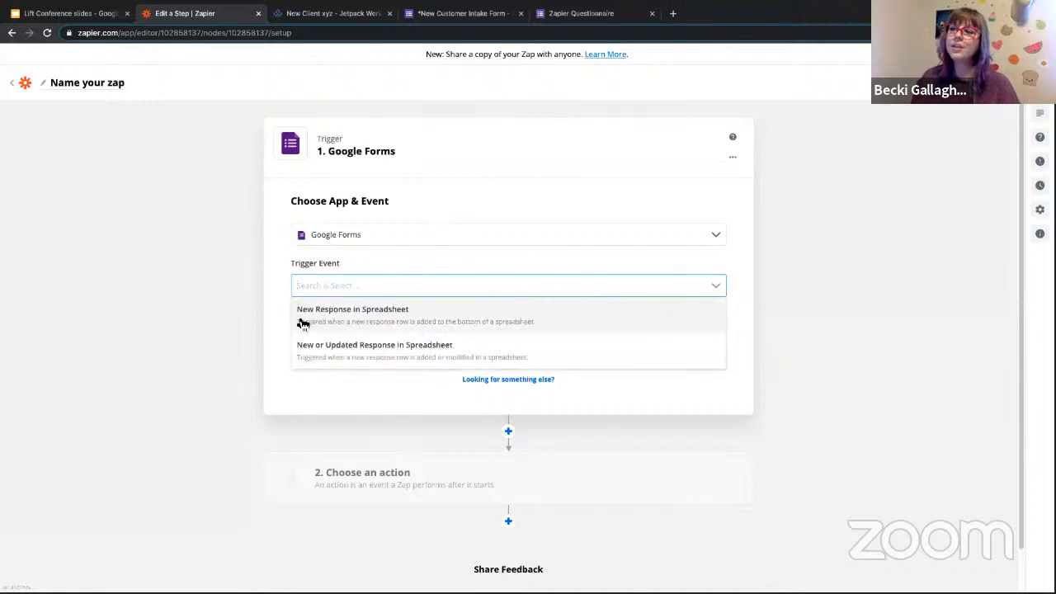
pyautogui.click(401, 320)
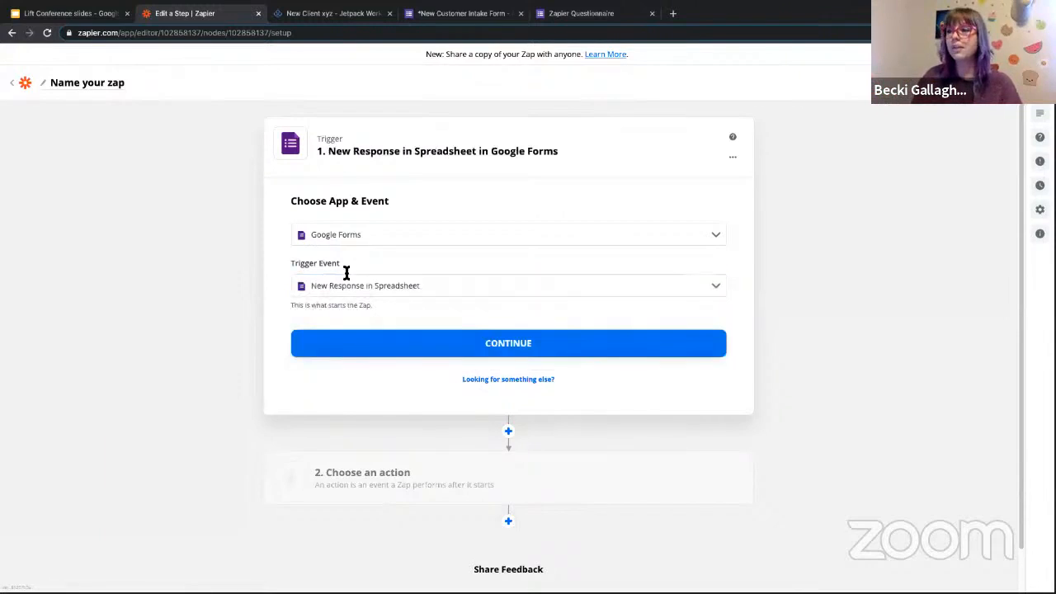
# - Switch to the New Customer Intake Form in Google Forms and examine all its questions, from email address to services of interest
pyautogui.click(476, 20)
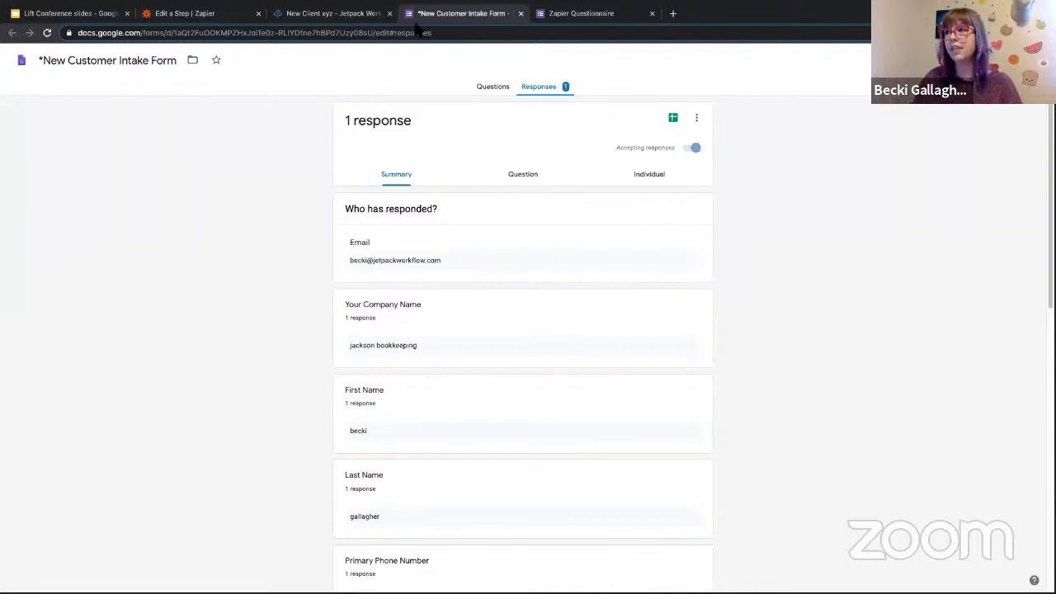
pyautogui.click(504, 91)
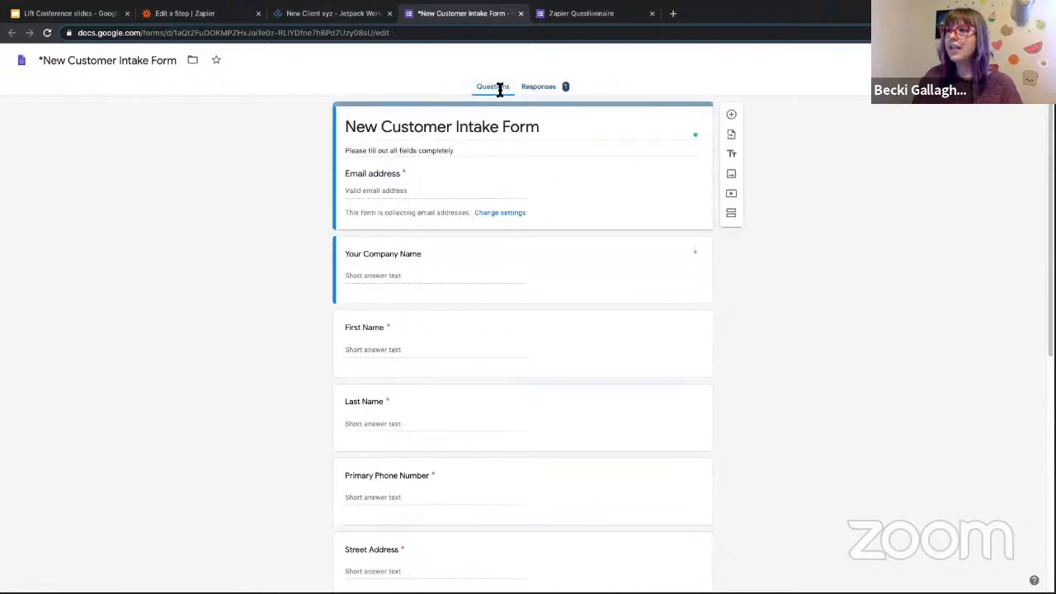
pyautogui.scroll(-1, 356, 123)
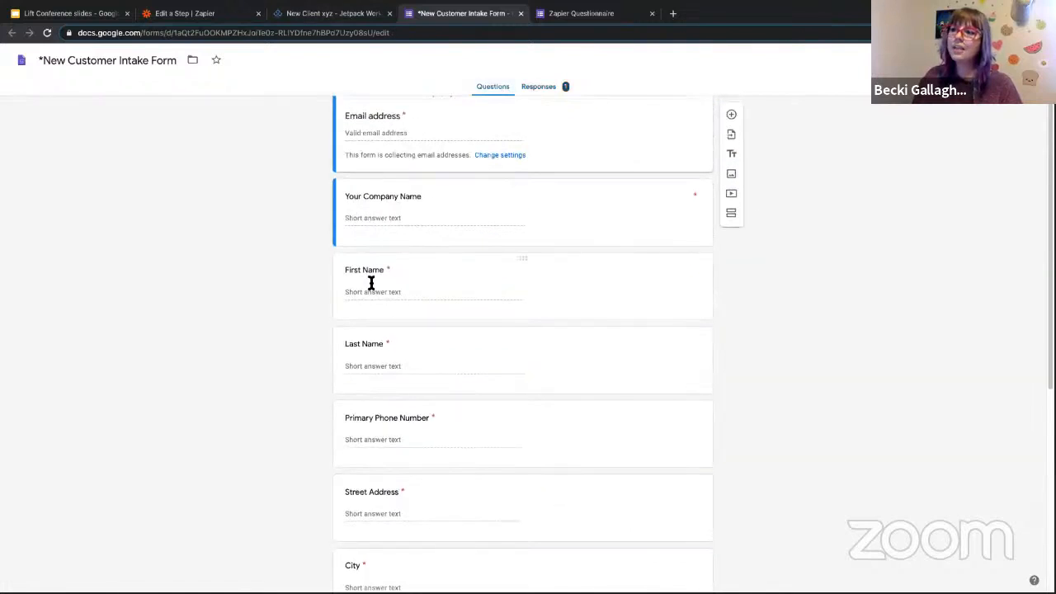
pyautogui.scroll(-1, 373, 347)
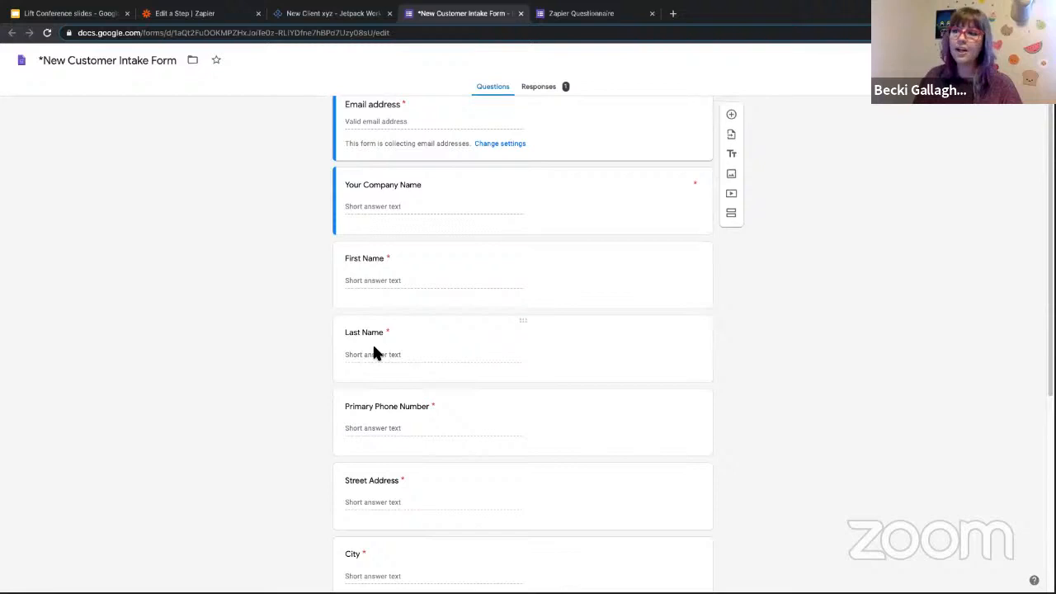
pyautogui.scroll(-1, 373, 349)
pyautogui.scroll(-1, 396, 313)
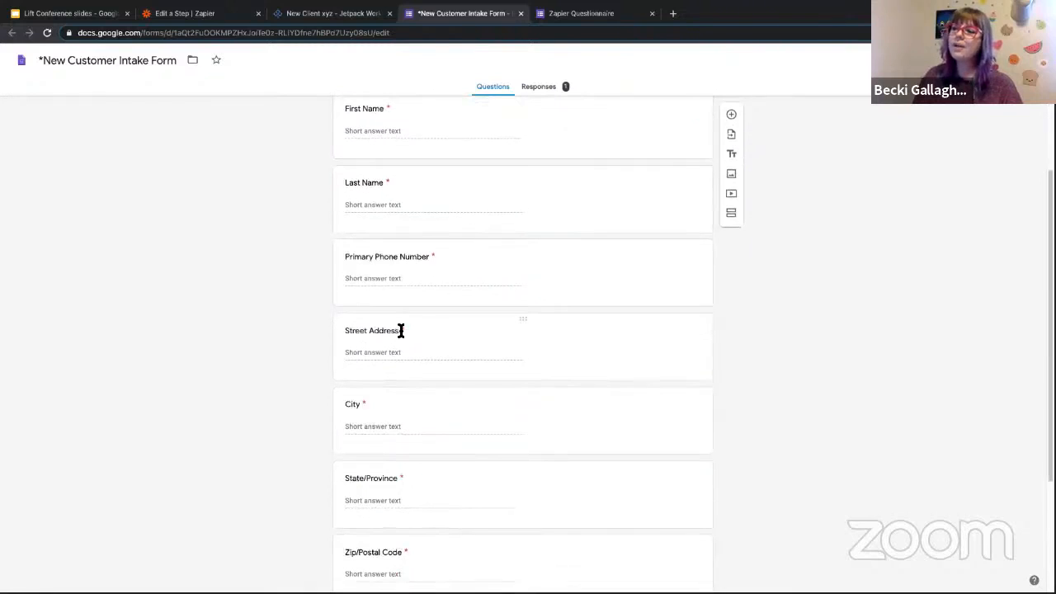
pyautogui.scroll(-2, 409, 288)
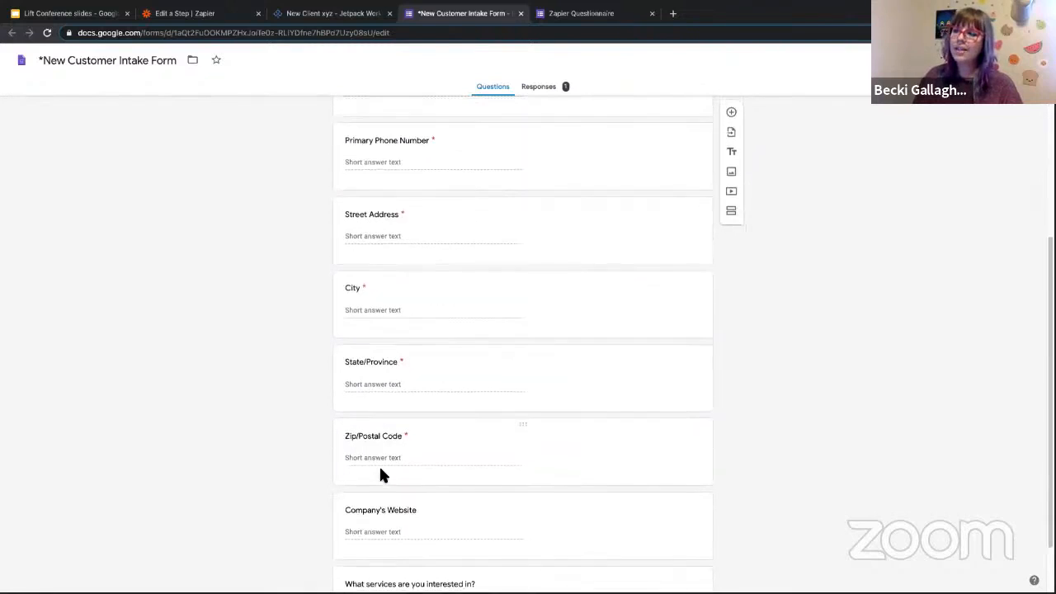
pyautogui.scroll(-1, 379, 465)
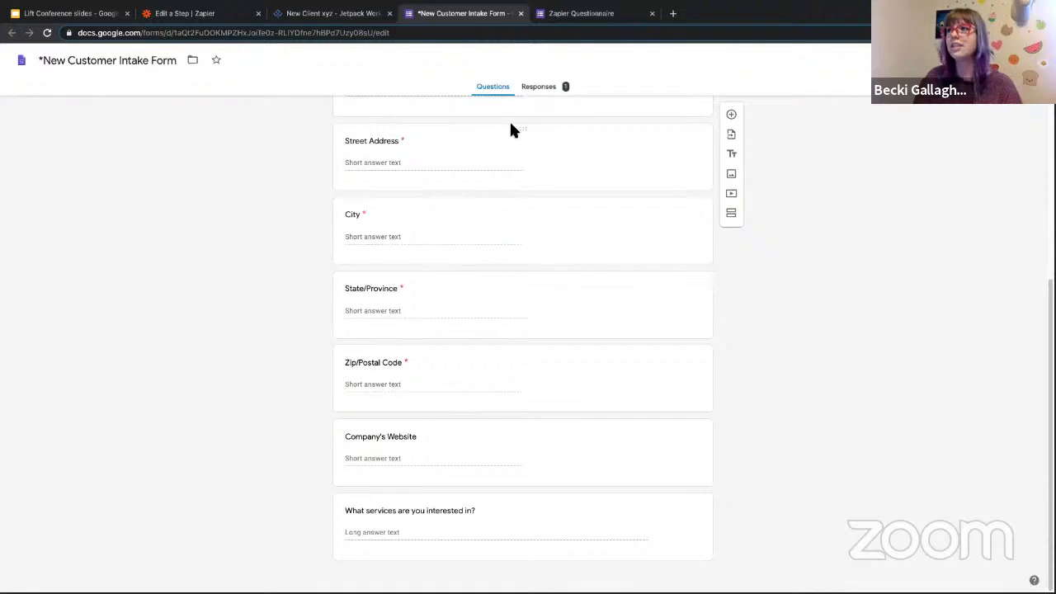
# - Create a new response spreadsheet for the New Customer Intake Form
pyautogui.click(538, 89)
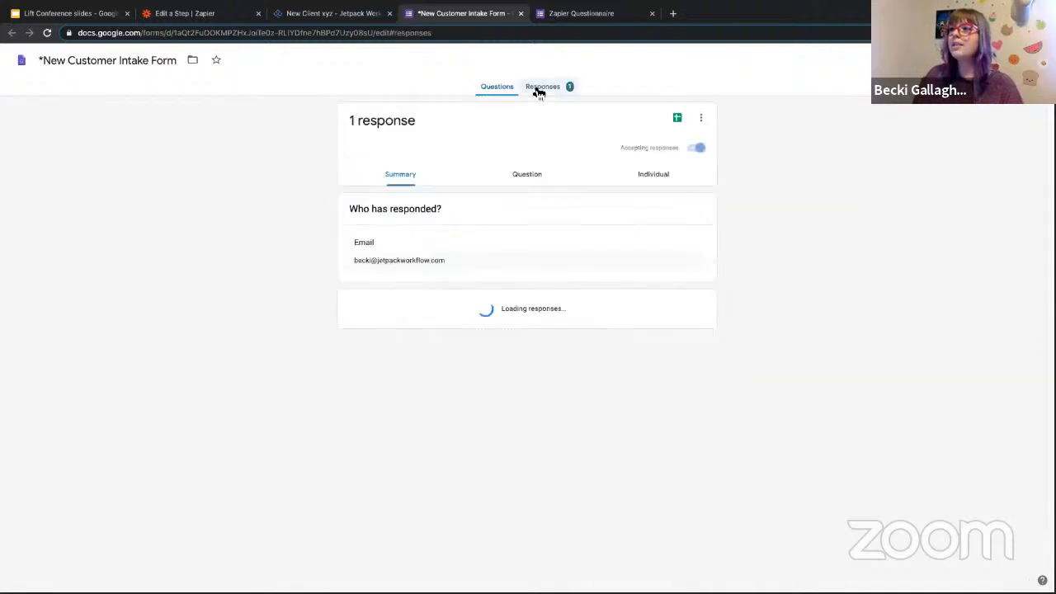
pyautogui.click(674, 121)
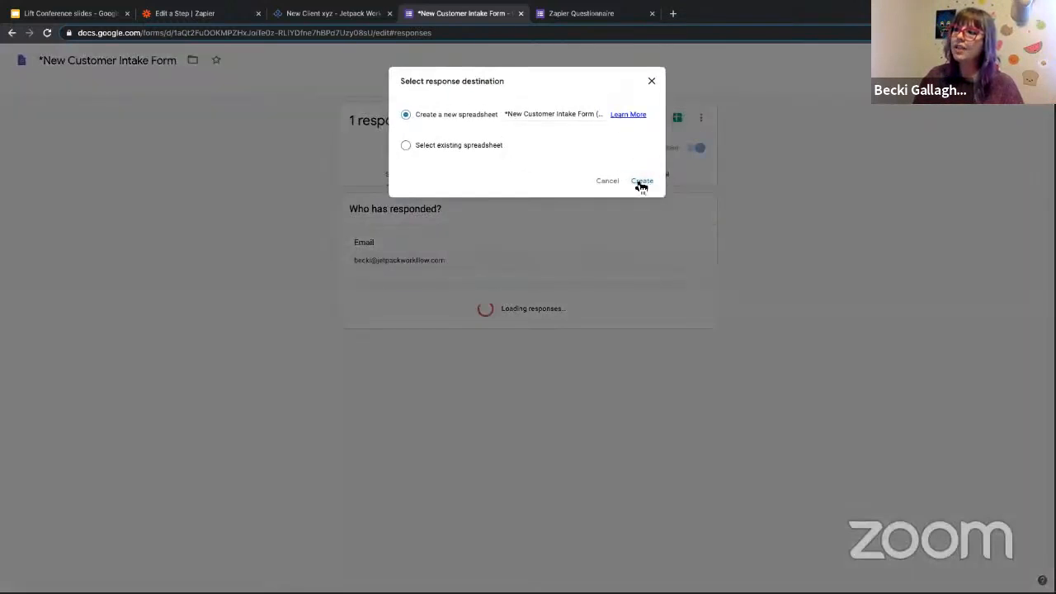
pyautogui.click(643, 181)
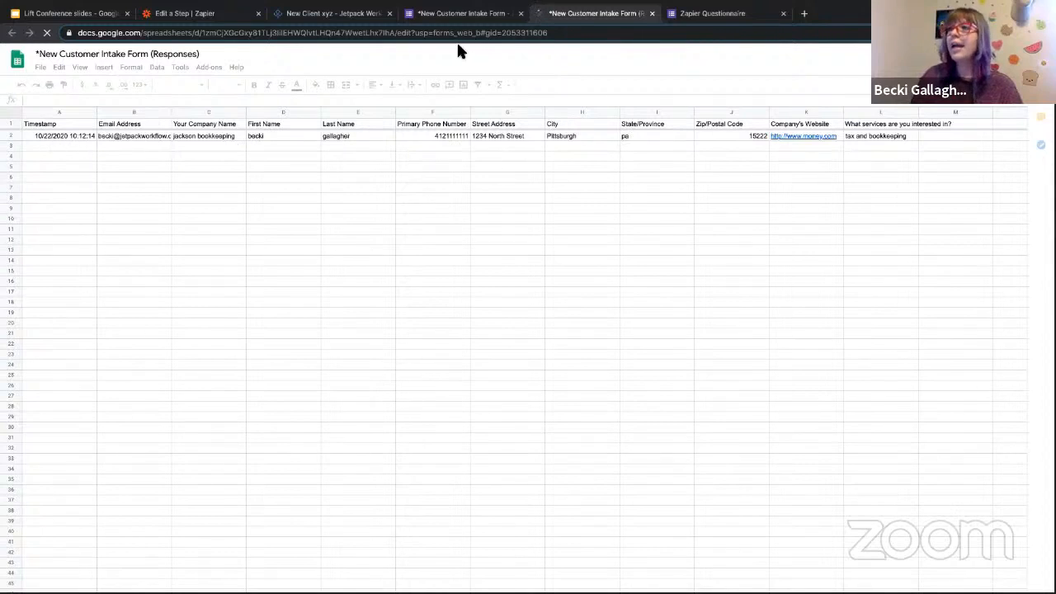
# - Return to Zapier, accept the trigger event, and choose and confirm the connected Google Forms account for the trigger
pyautogui.click(190, 14)
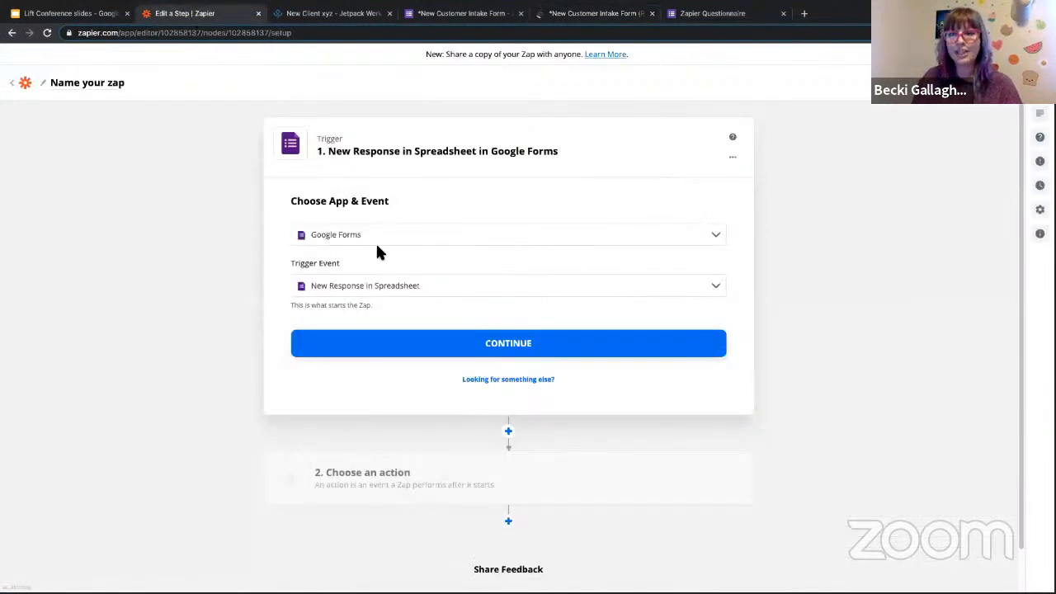
pyautogui.click(522, 354)
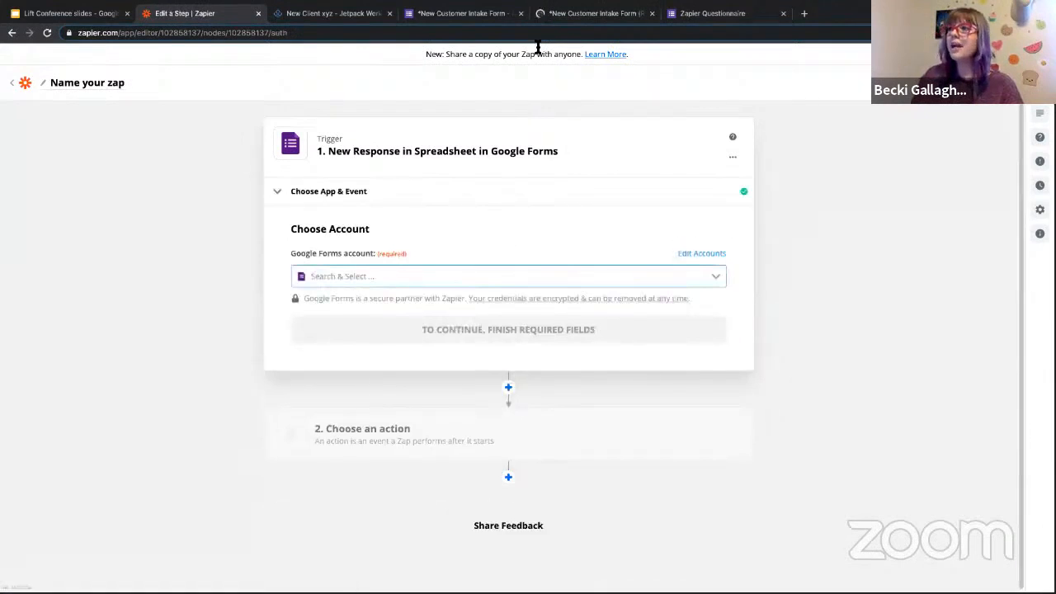
pyautogui.click(360, 276)
pyautogui.click(371, 305)
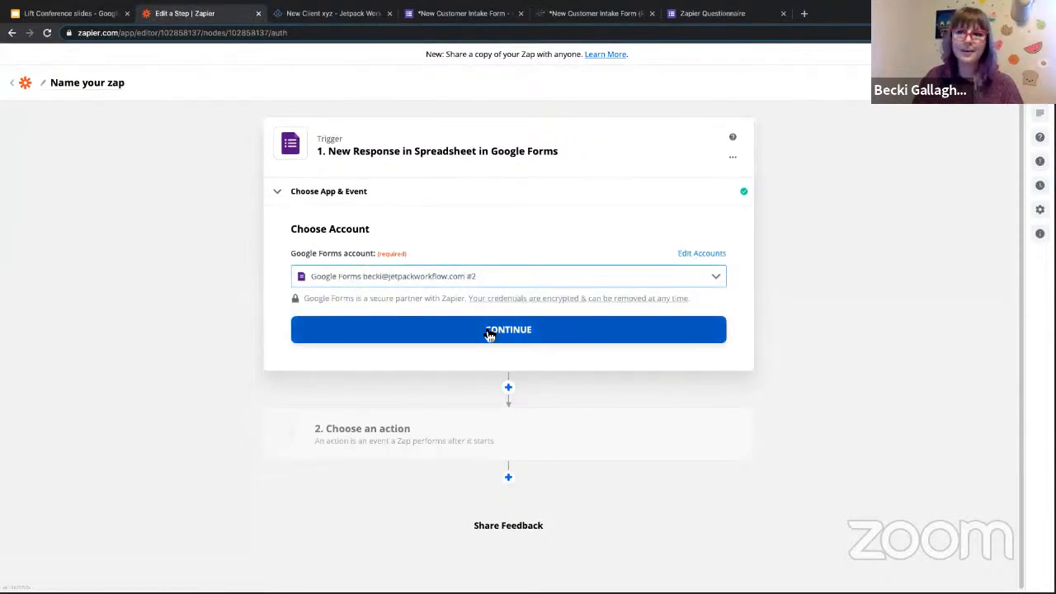
pyautogui.click(489, 330)
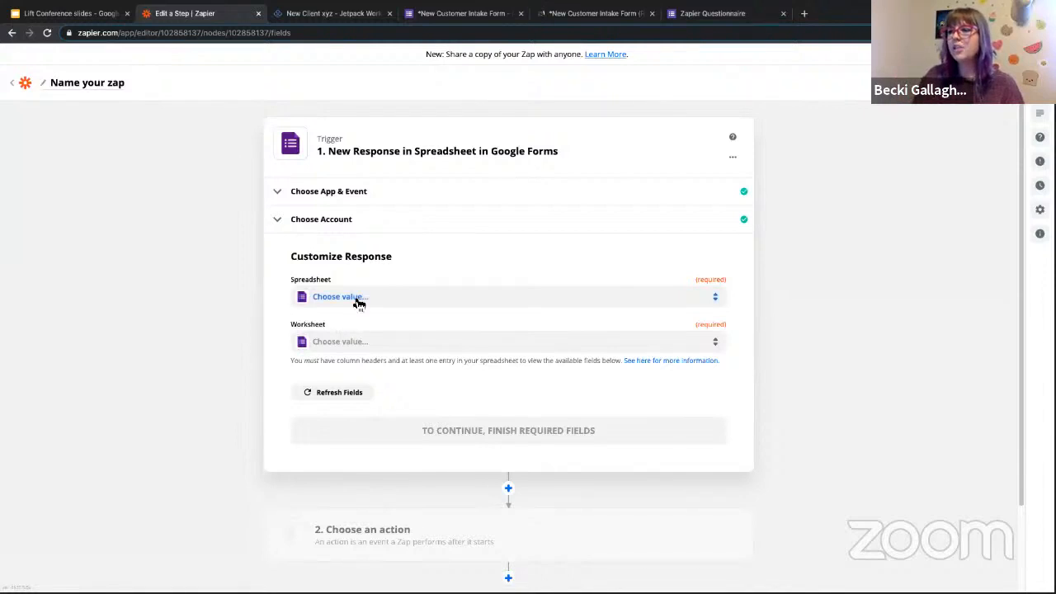
# - Select "*New Customer Intake Form (Responses)" as the trigger's spreadsheet and switch to that response spreadsheet in Google Sheets
pyautogui.click(547, 15)
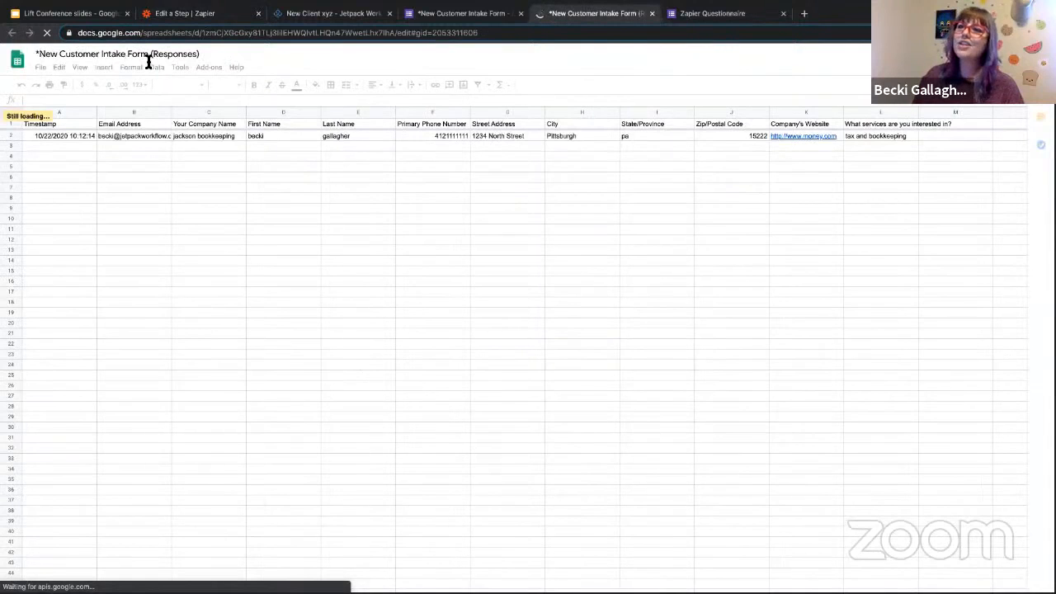
pyautogui.click(195, 20)
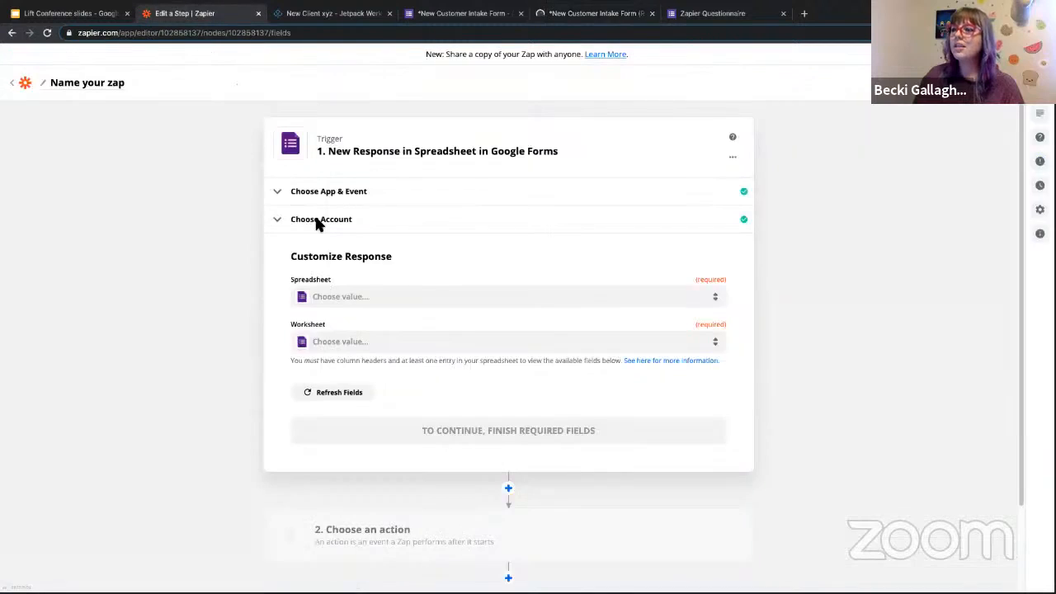
pyautogui.click(343, 306)
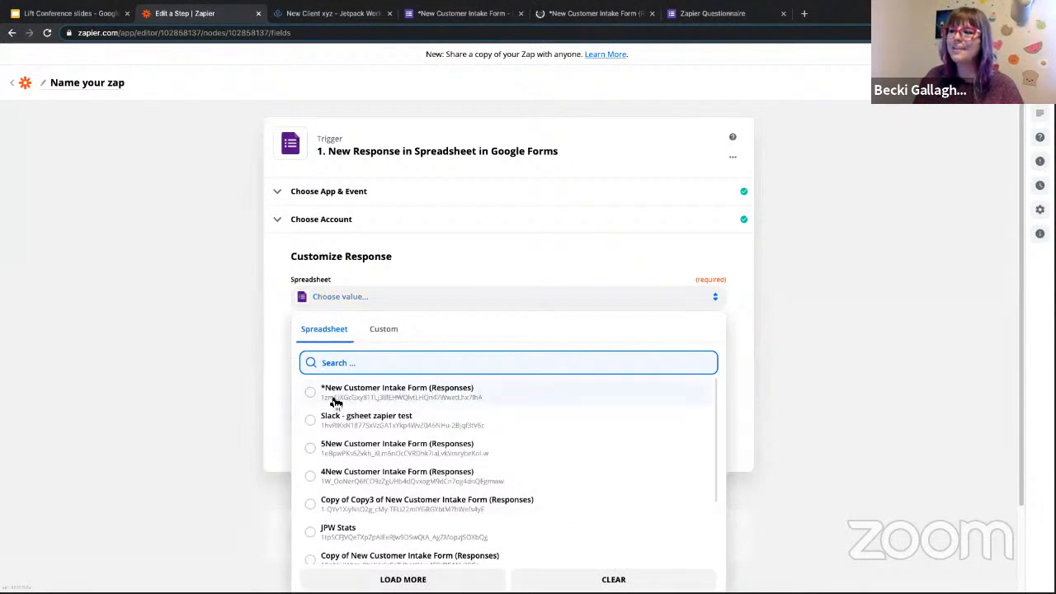
pyautogui.click(314, 397)
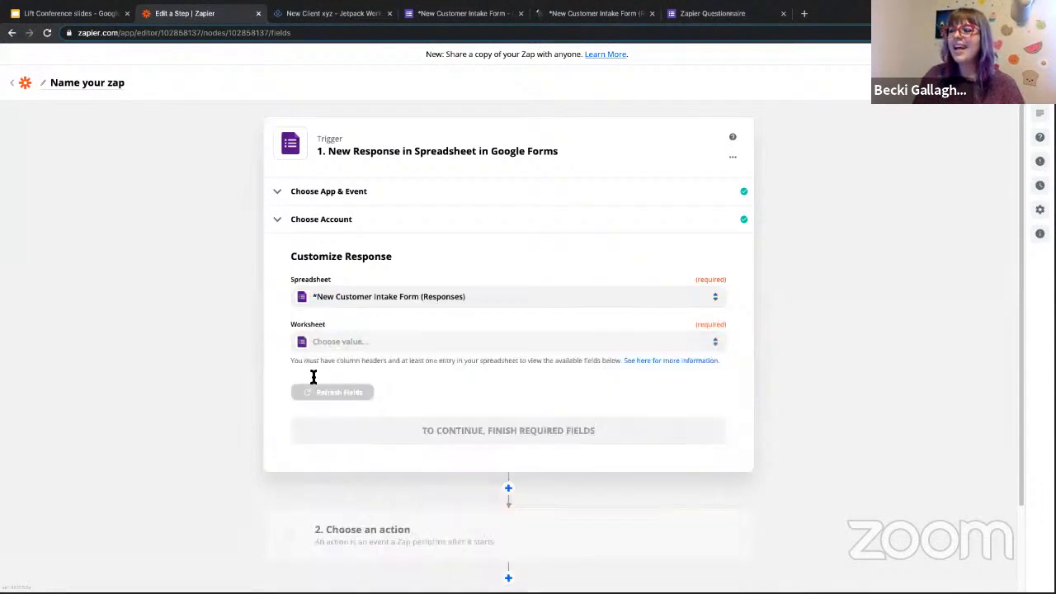
pyautogui.click(590, 13)
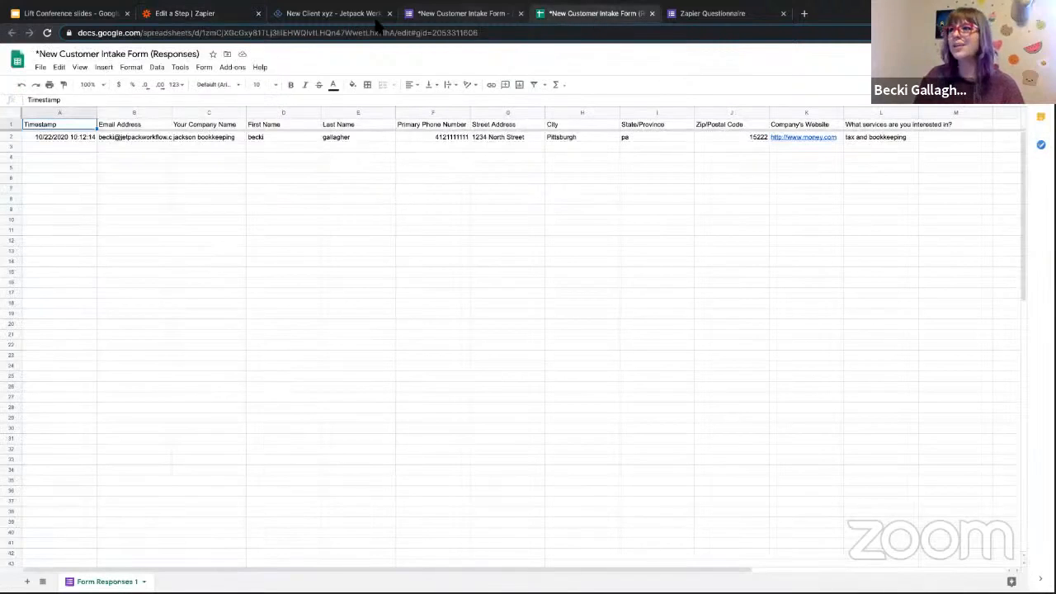
# - Return to Zapier, select "Form Responses 1" as the trigger's worksheet, and confirm the response settings
pyautogui.click(230, 17)
pyautogui.click(347, 341)
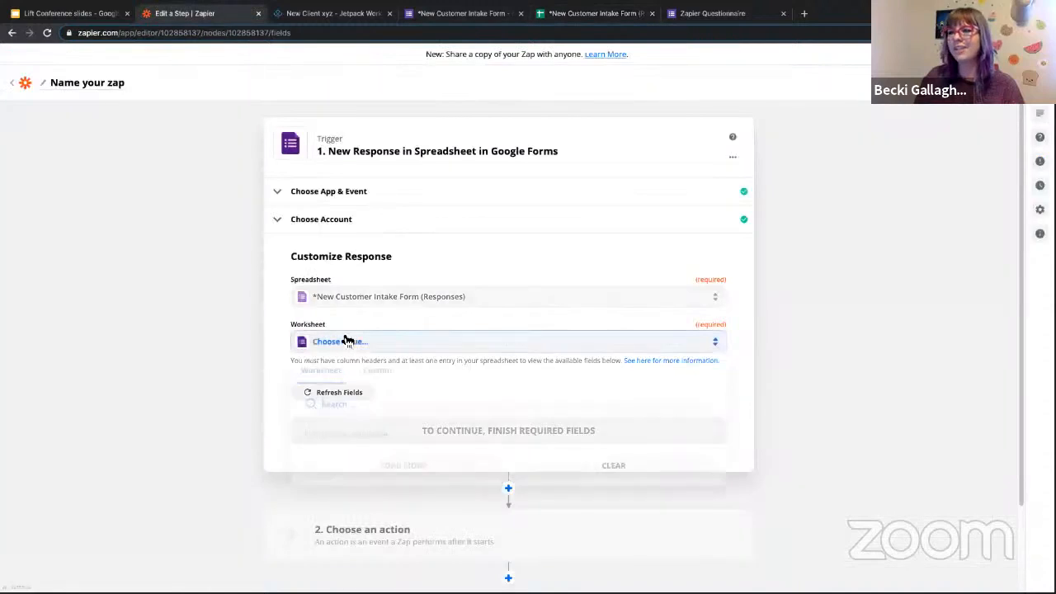
pyautogui.click(349, 437)
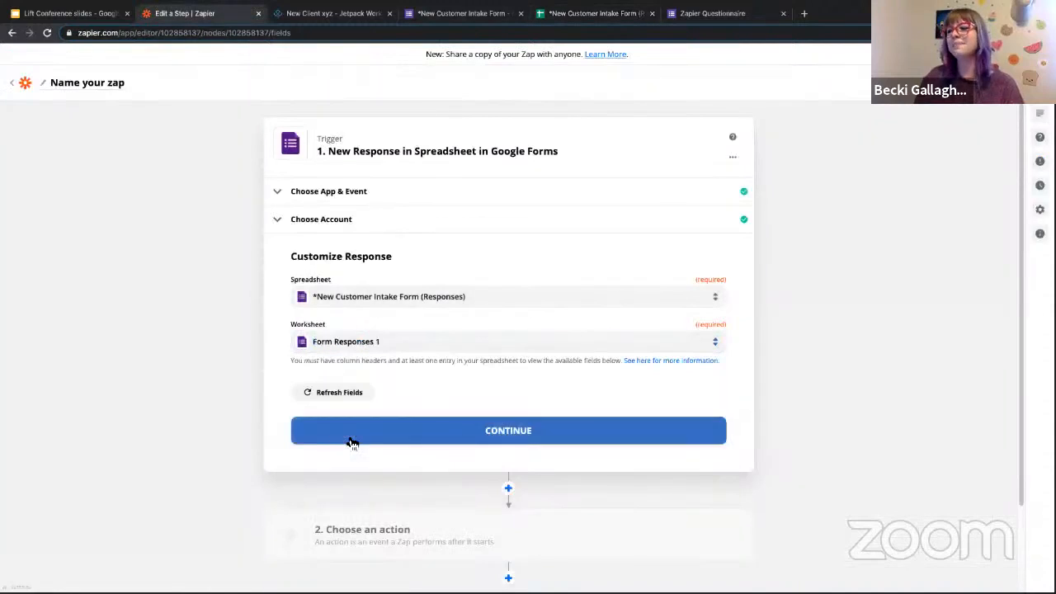
pyautogui.click(545, 436)
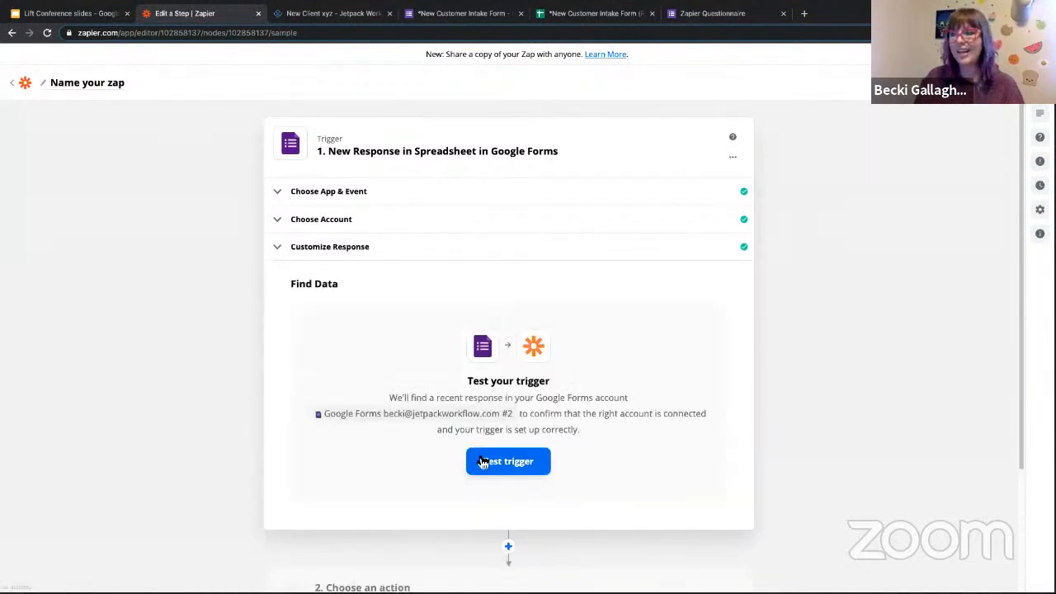
# - Test the Google Forms trigger, review the sample response's fields, and continue to the action step
pyautogui.click(511, 472)
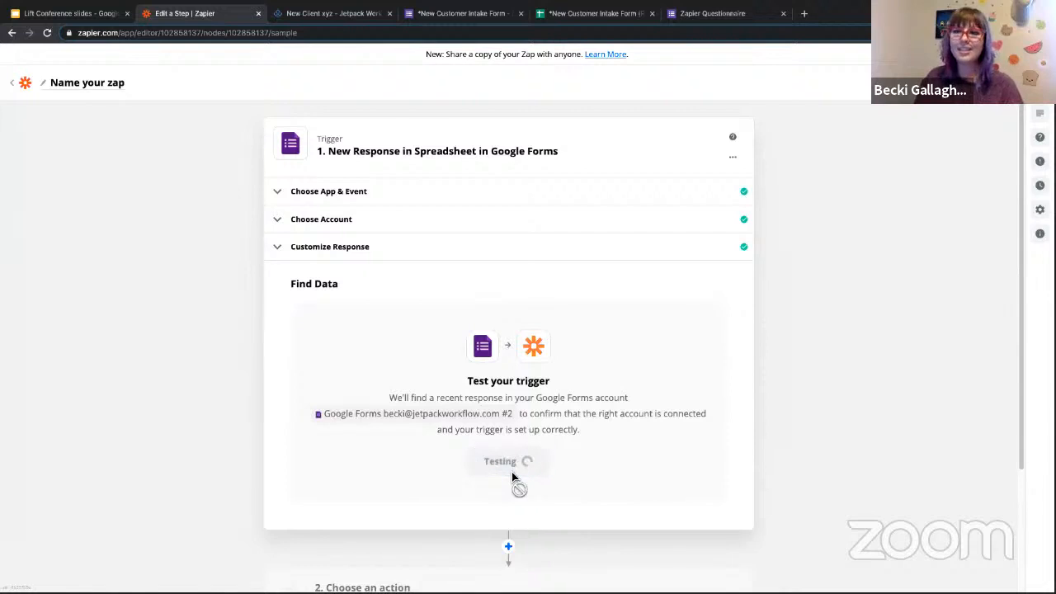
pyautogui.scroll(-1, 484, 423)
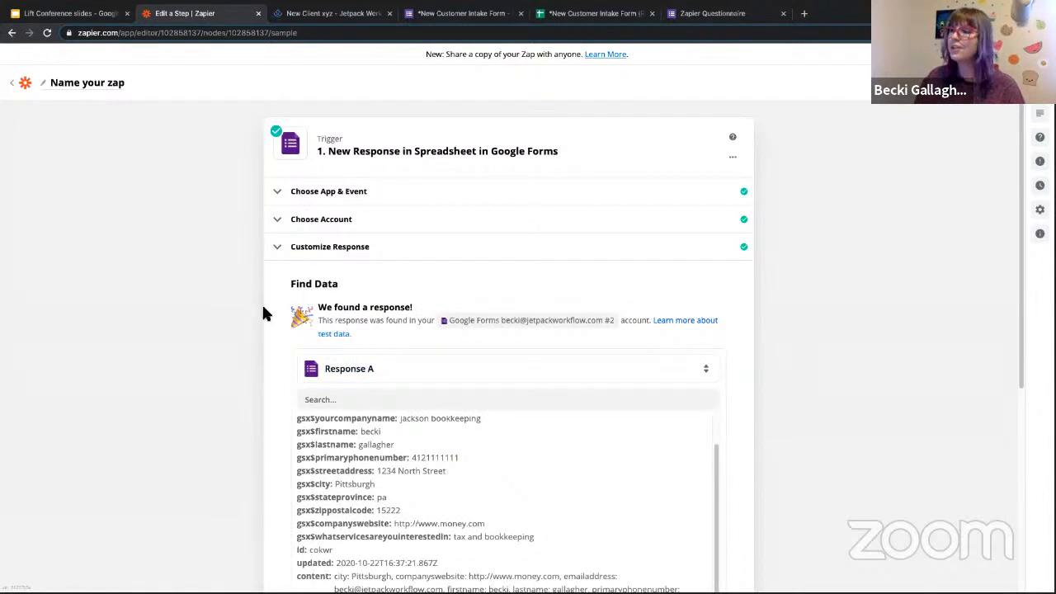
pyautogui.scroll(-3, 263, 312)
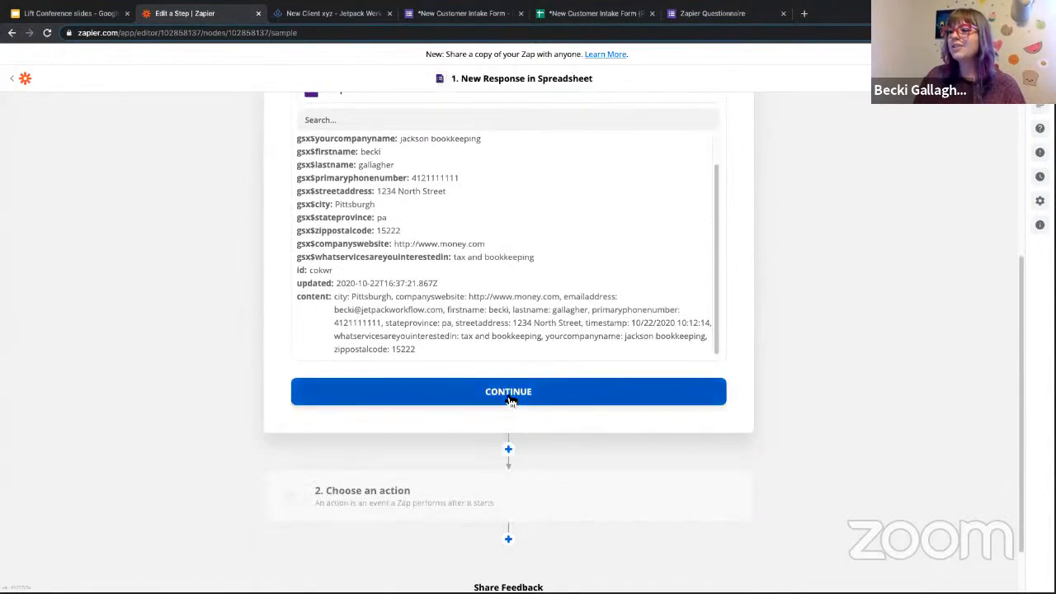
pyautogui.click(509, 397)
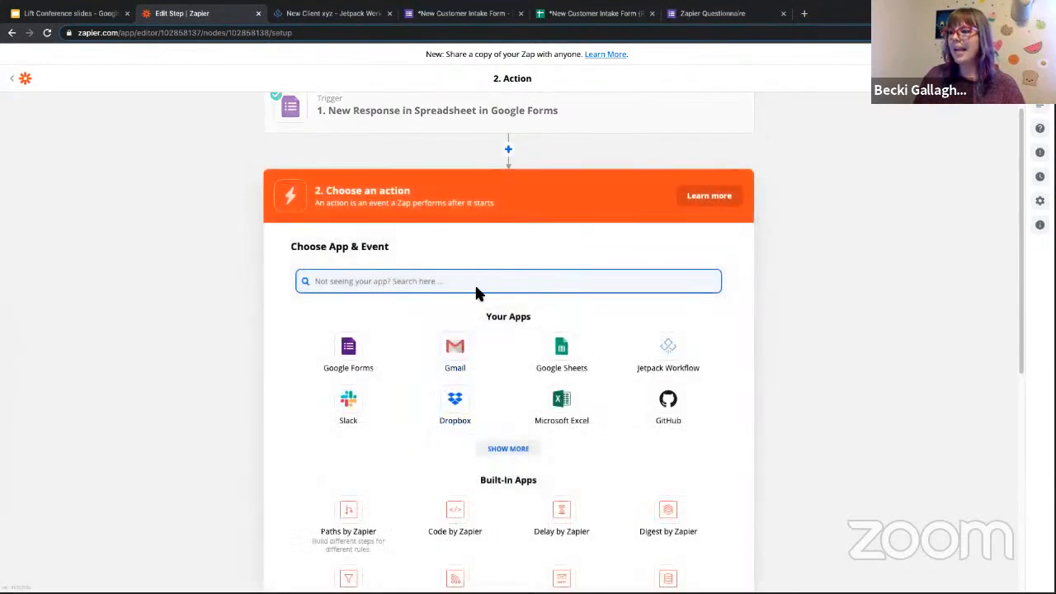
# - Choose Jetpack Workflow as the action app with the Create Client event and confirm
pyautogui.click(671, 350)
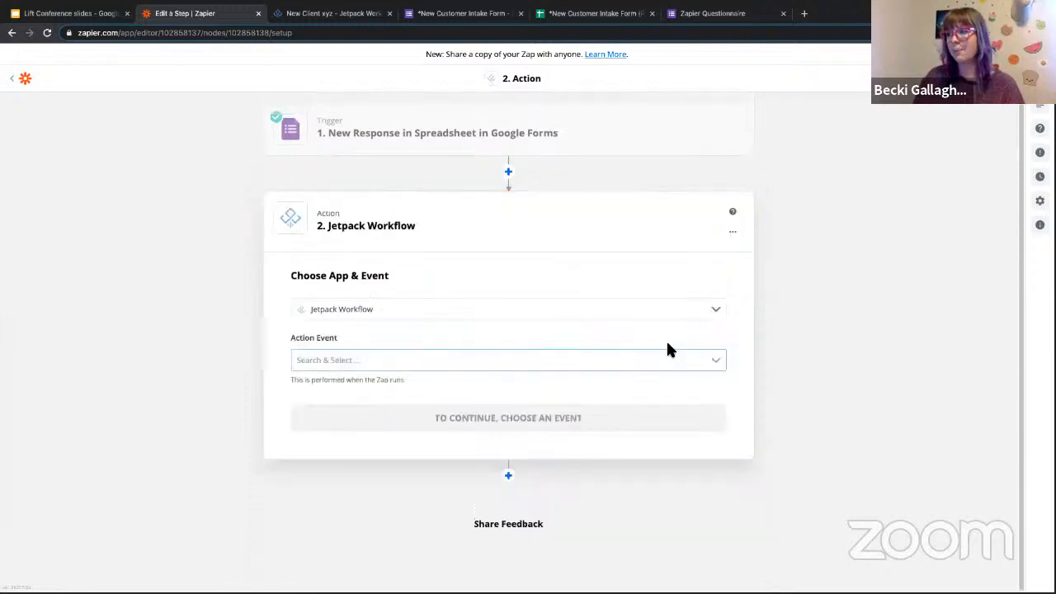
pyautogui.click(334, 361)
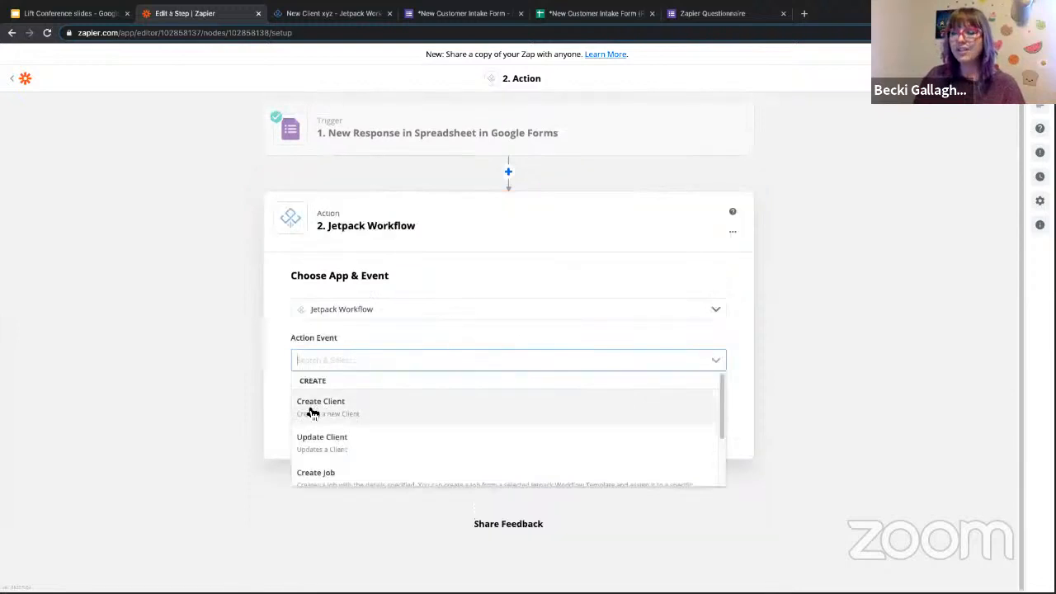
pyautogui.click(314, 406)
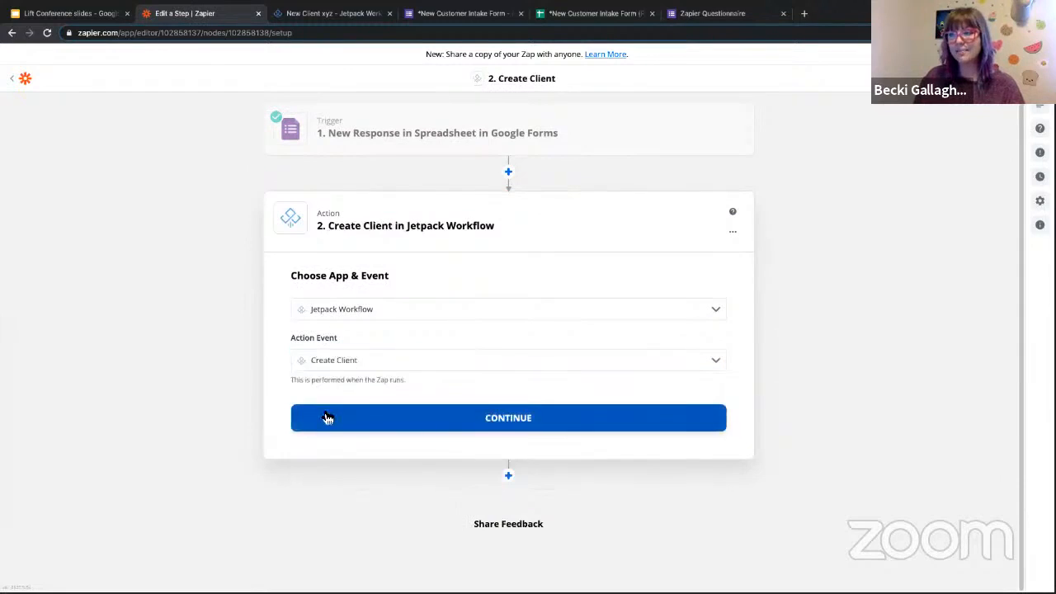
pyautogui.click(537, 425)
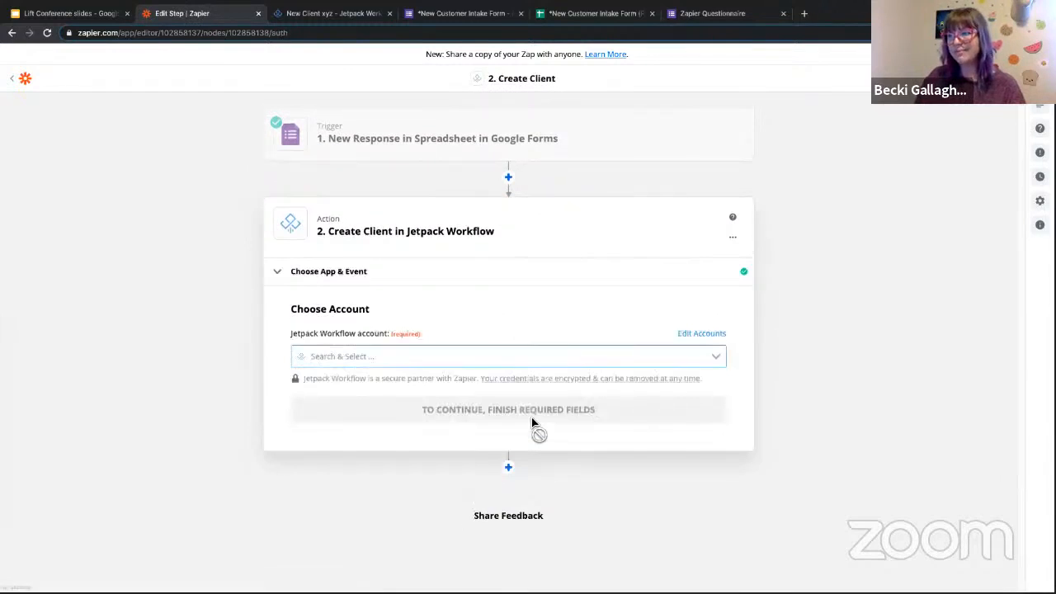
# - Select the connected Jetpack Workflow account marked #4 for the action and confirm it
pyautogui.click(339, 357)
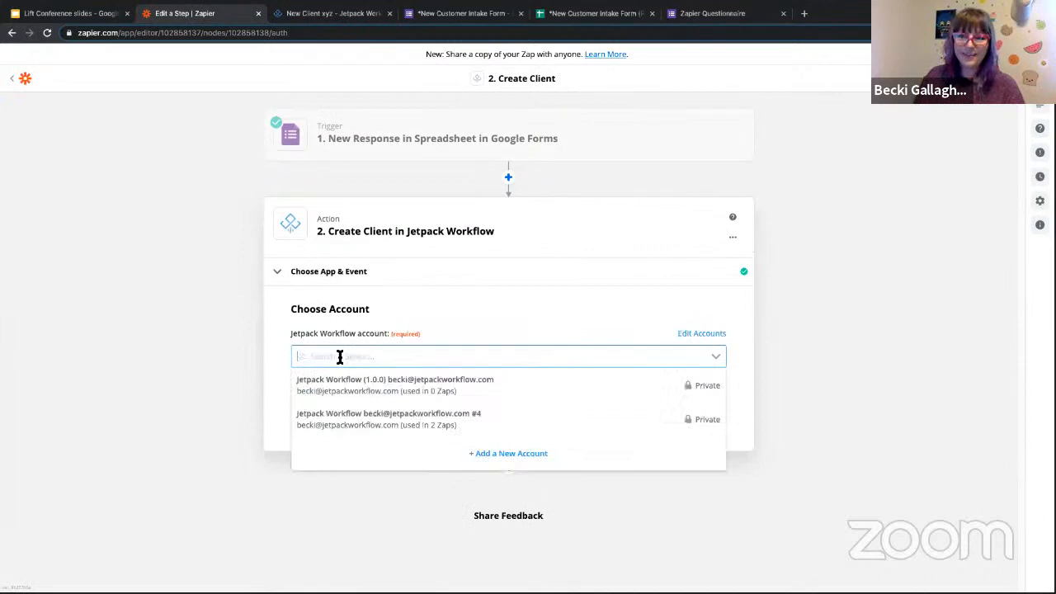
pyautogui.click(372, 425)
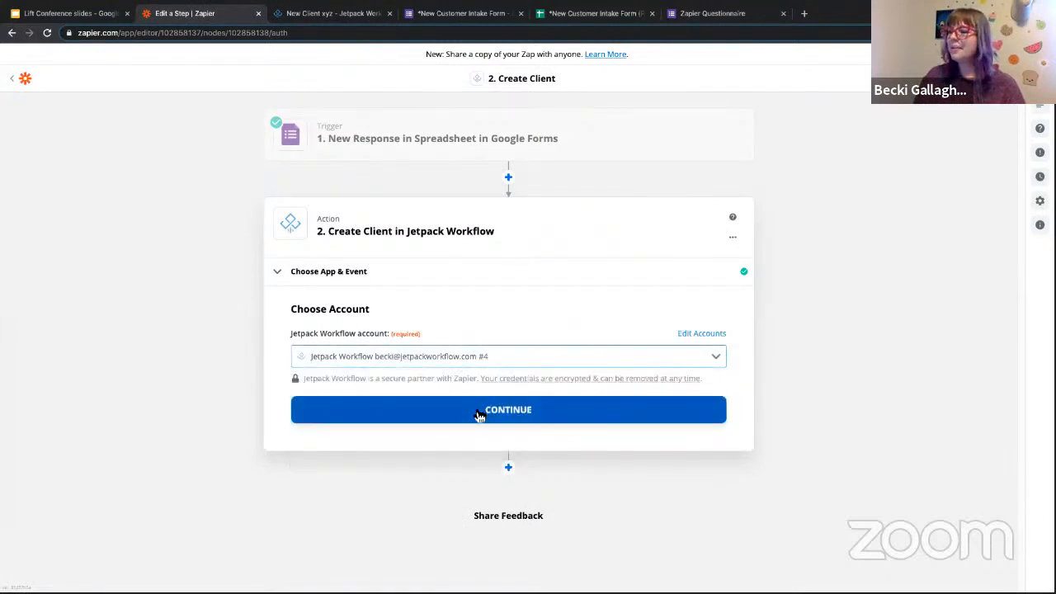
pyautogui.click(479, 415)
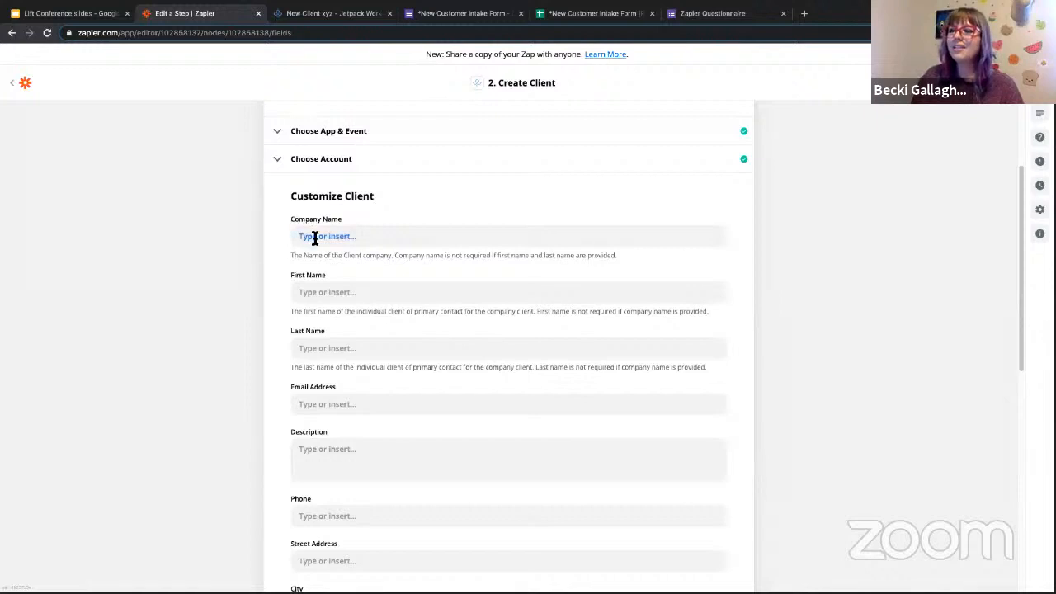
# - Map the client's Company Name to the form's yourcompanyname answer and First Name to firstname
pyautogui.click(314, 237)
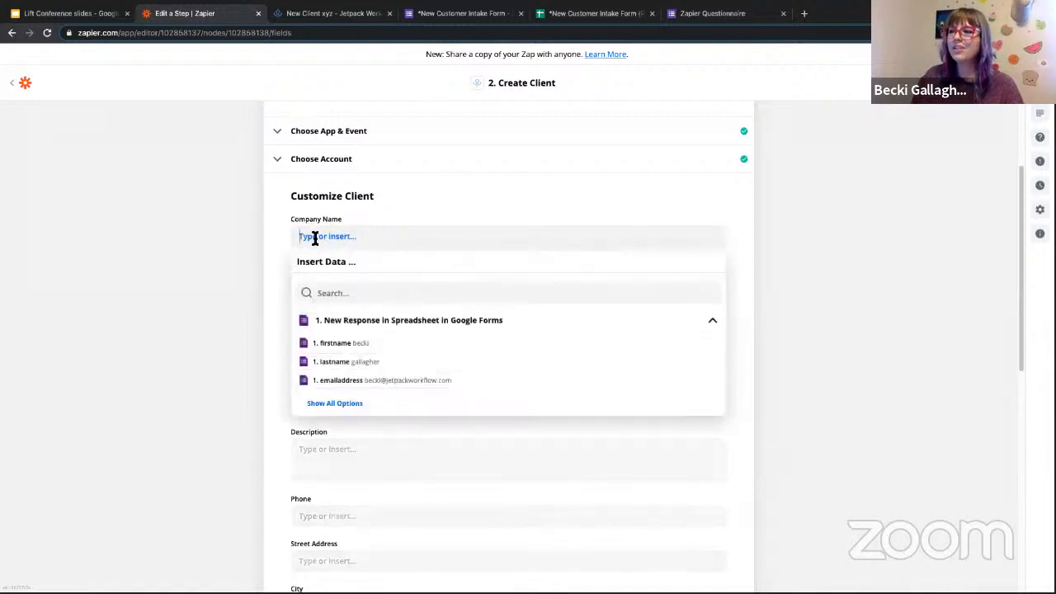
pyautogui.click(341, 405)
pyautogui.scroll(-1, 353, 405)
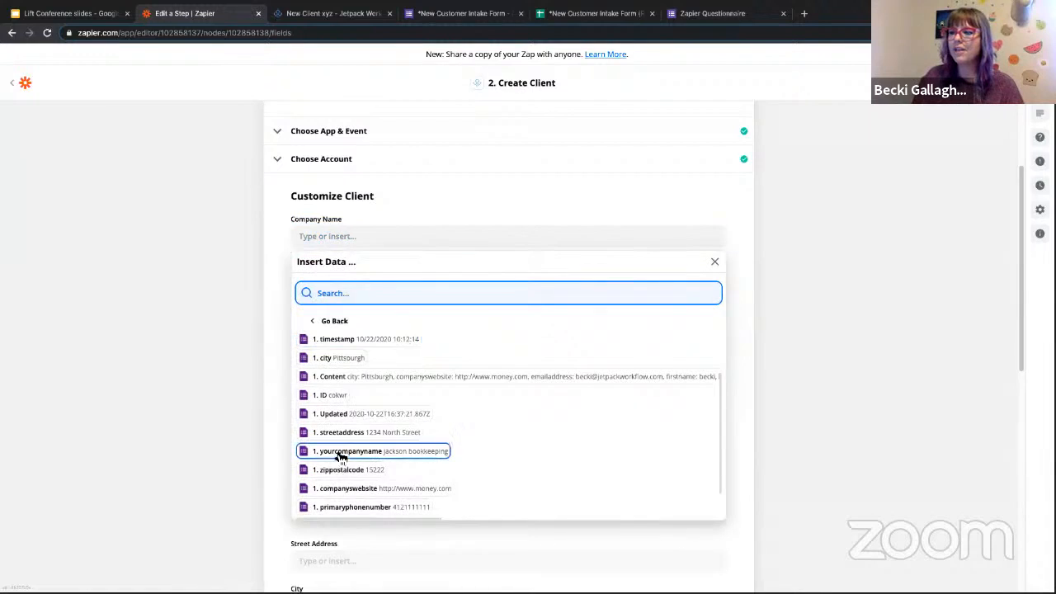
pyautogui.click(404, 459)
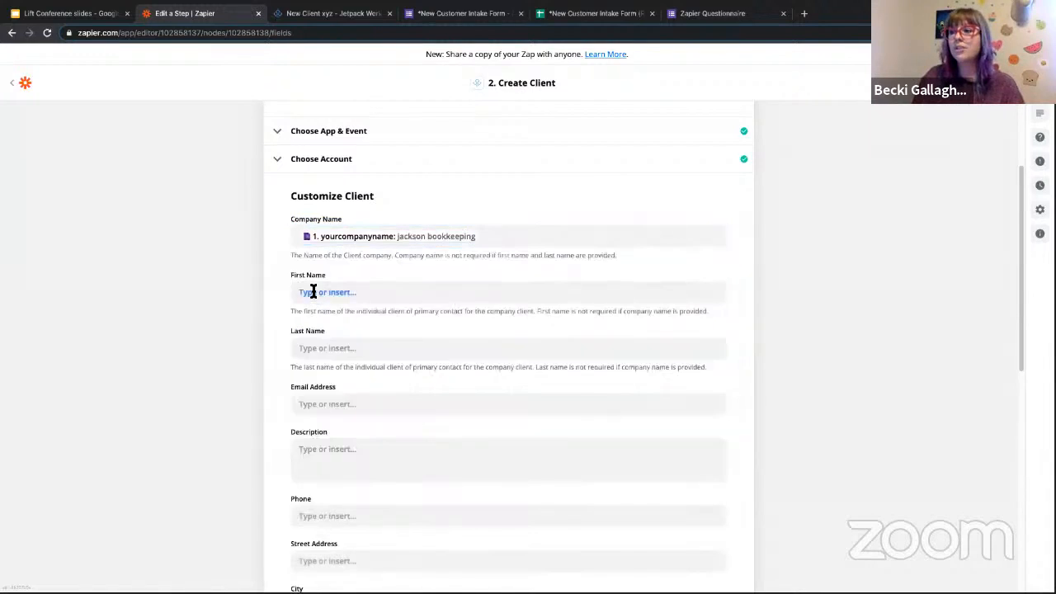
pyautogui.click(306, 292)
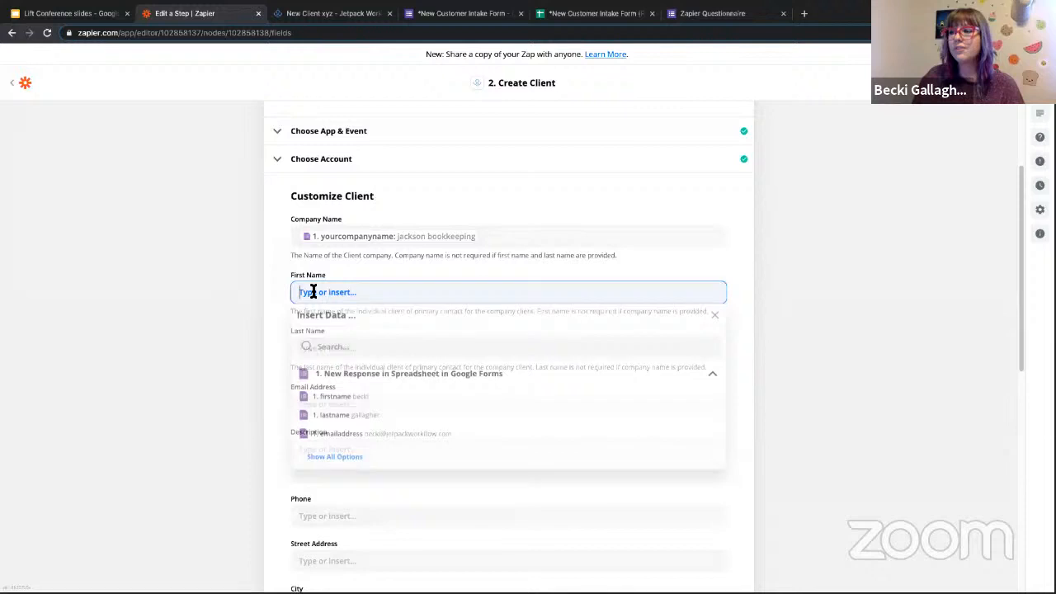
pyautogui.click(342, 404)
pyautogui.click(266, 278)
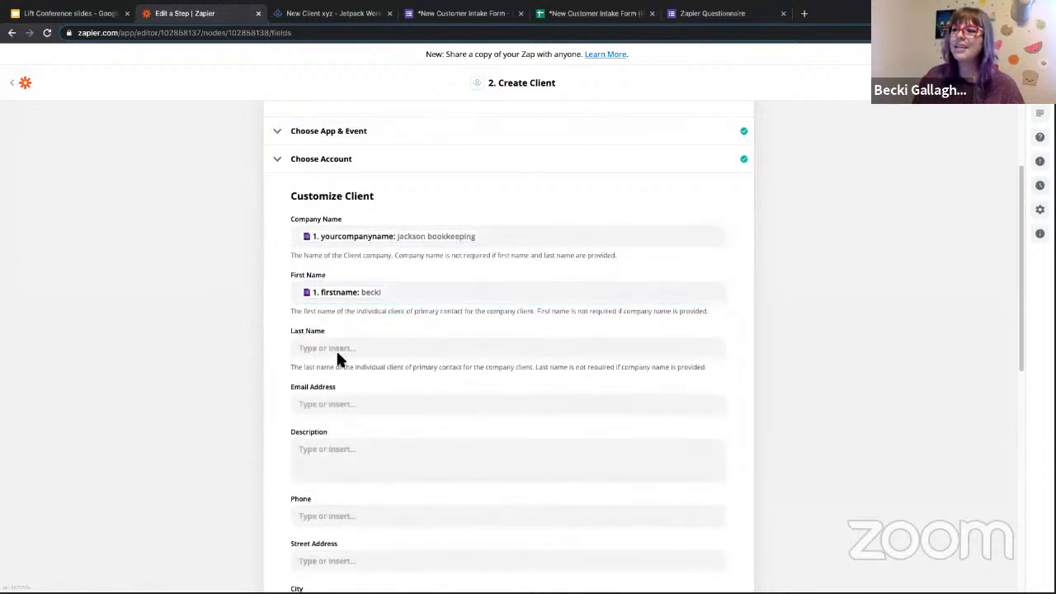
# - Switch to the New Customer Intake Form in Google Forms, examine its questions, and return to Zapier
pyautogui.click(445, 13)
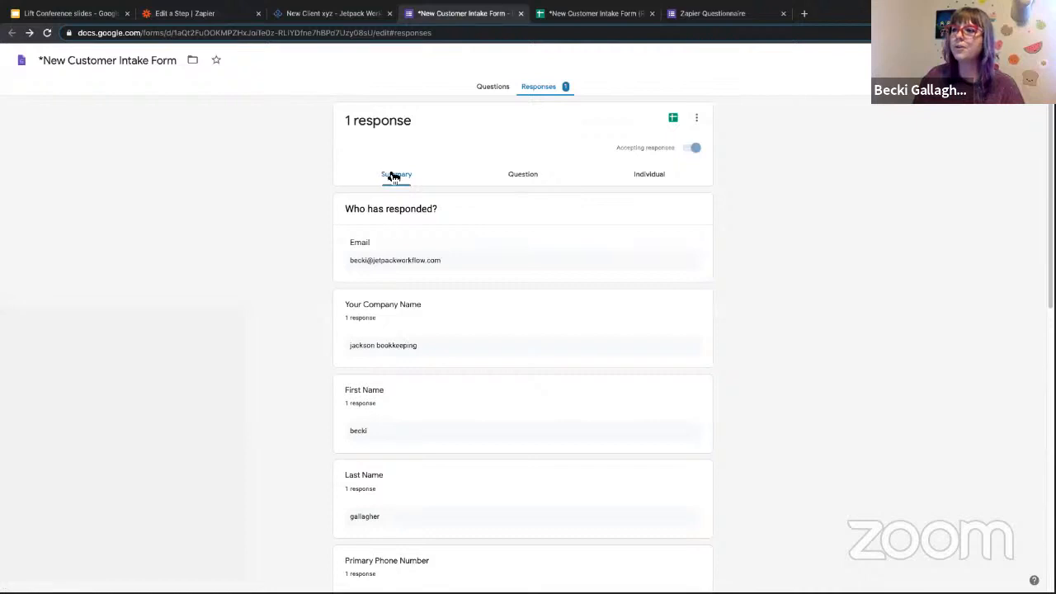
pyautogui.click(490, 91)
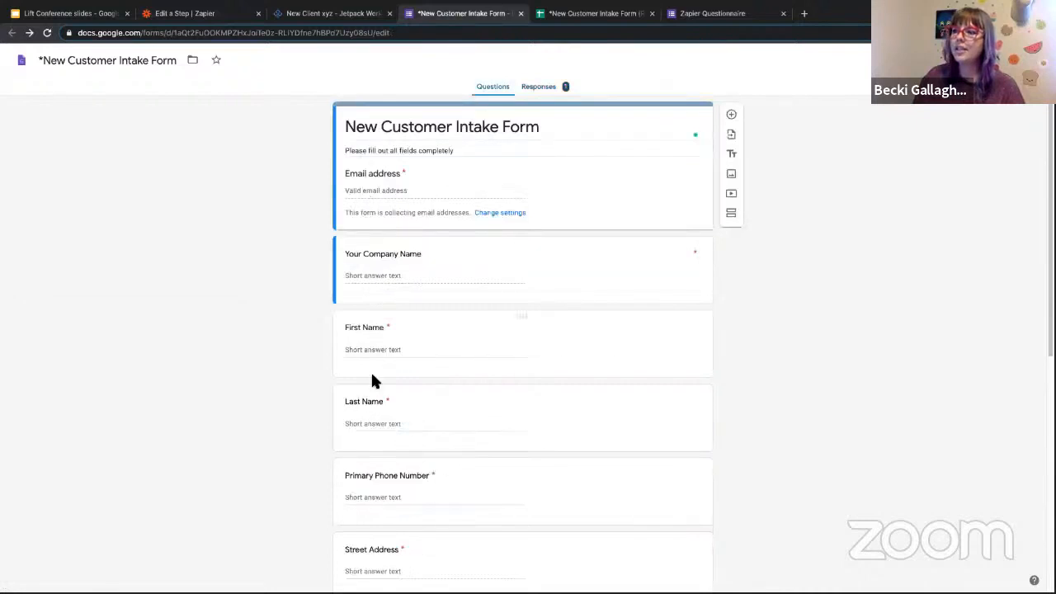
pyautogui.click(217, 19)
# - Map the client's Last Name to the form's lastname answer and Email Address to emailaddress
pyautogui.click(323, 345)
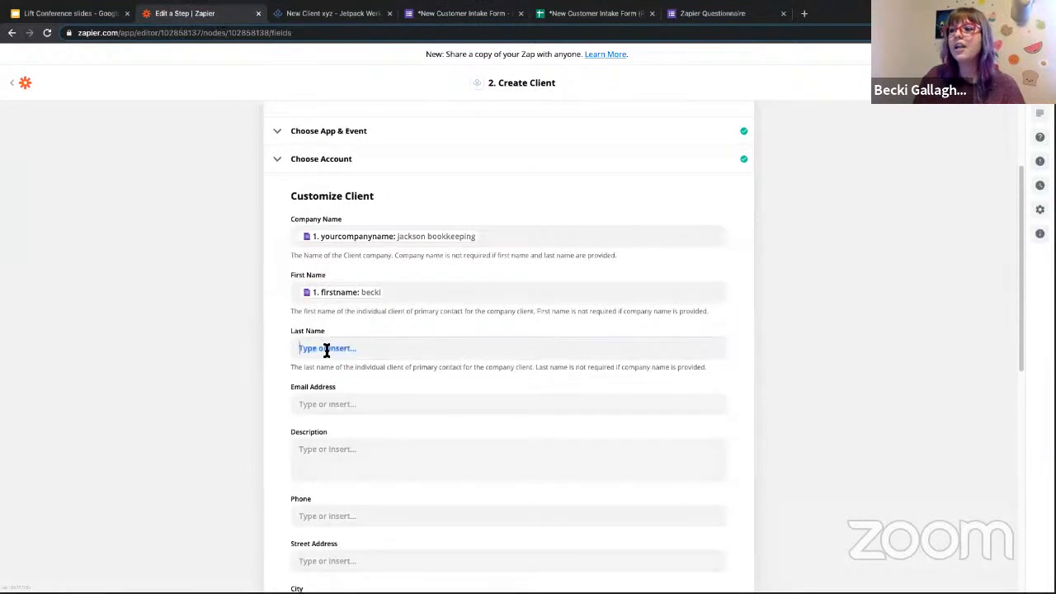
pyautogui.click(347, 475)
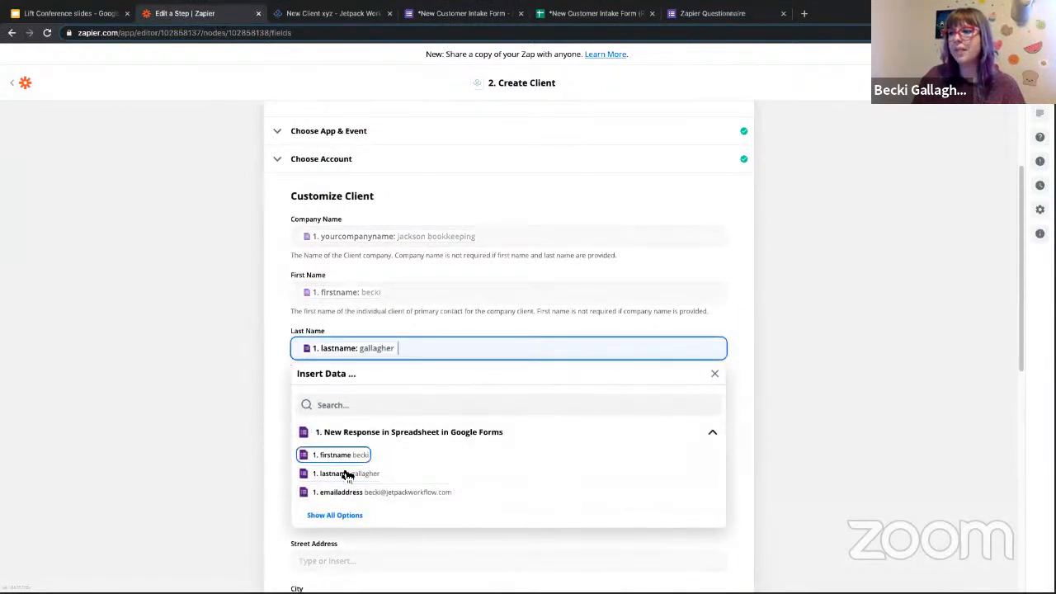
pyautogui.click(271, 345)
pyautogui.scroll(-4, 285, 309)
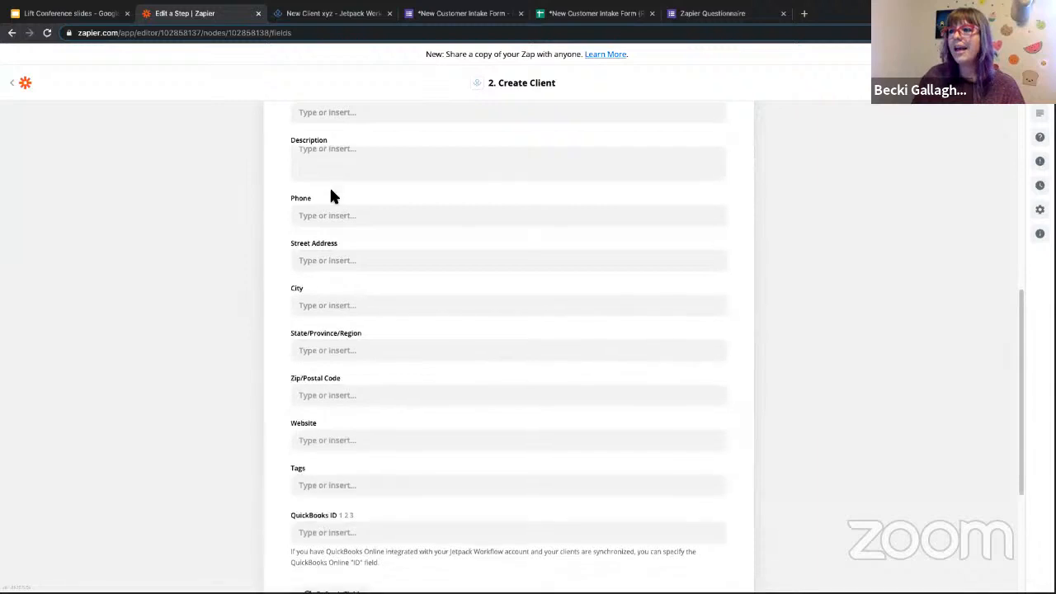
pyautogui.scroll(1, 330, 173)
pyautogui.click(331, 169)
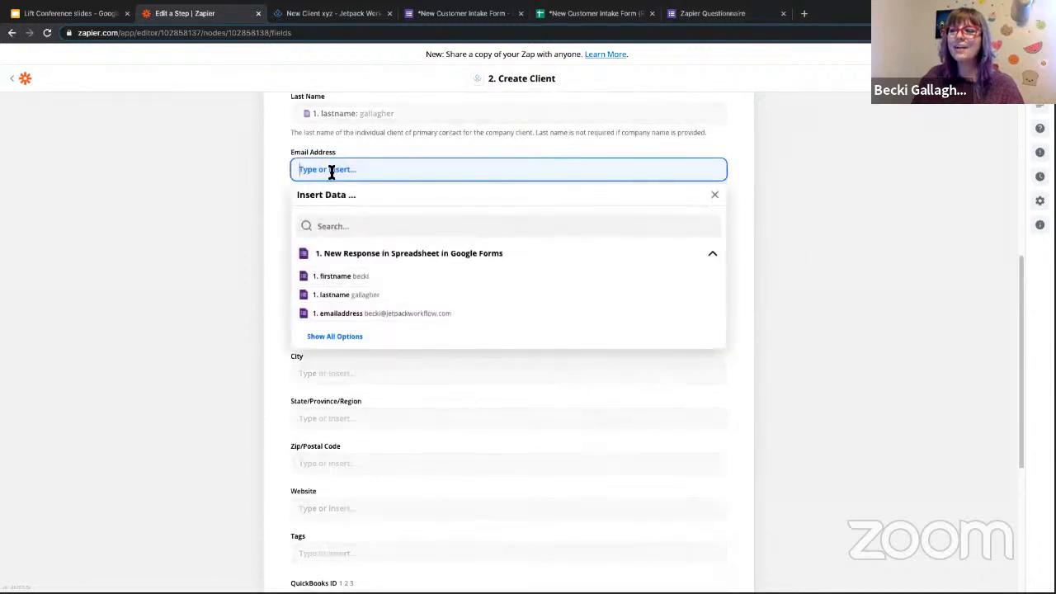
pyautogui.click(344, 314)
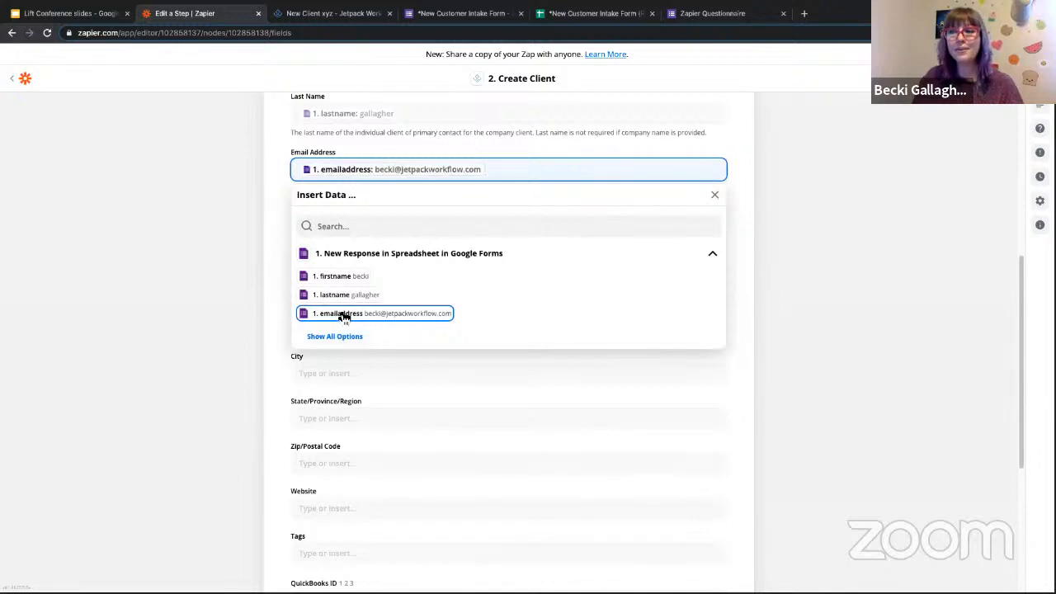
pyautogui.click(278, 187)
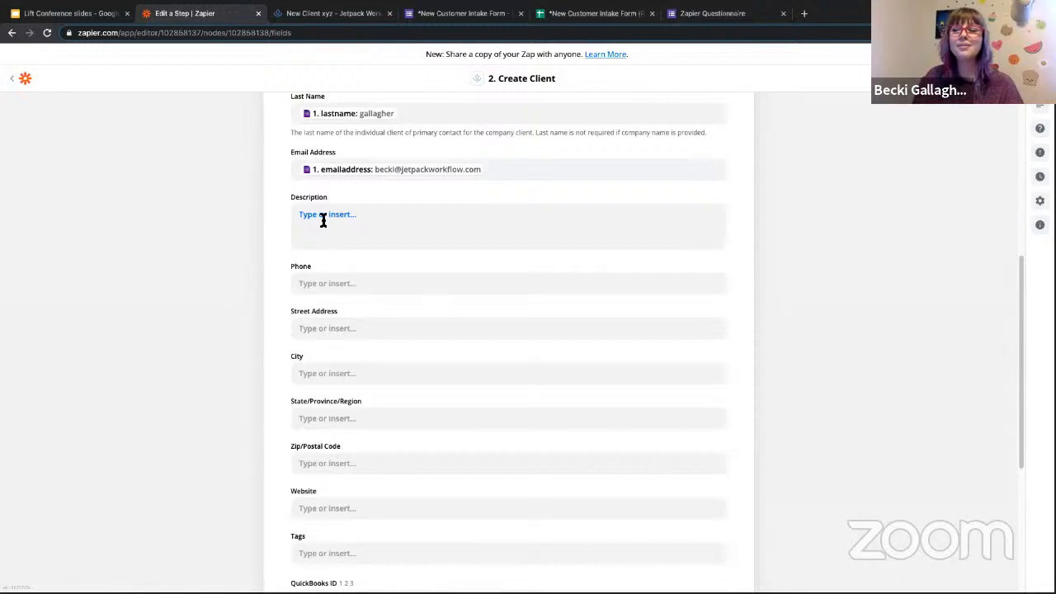
# - Map the client's Description to the form's whatservicesareyouinterestedin answer
pyautogui.click(323, 220)
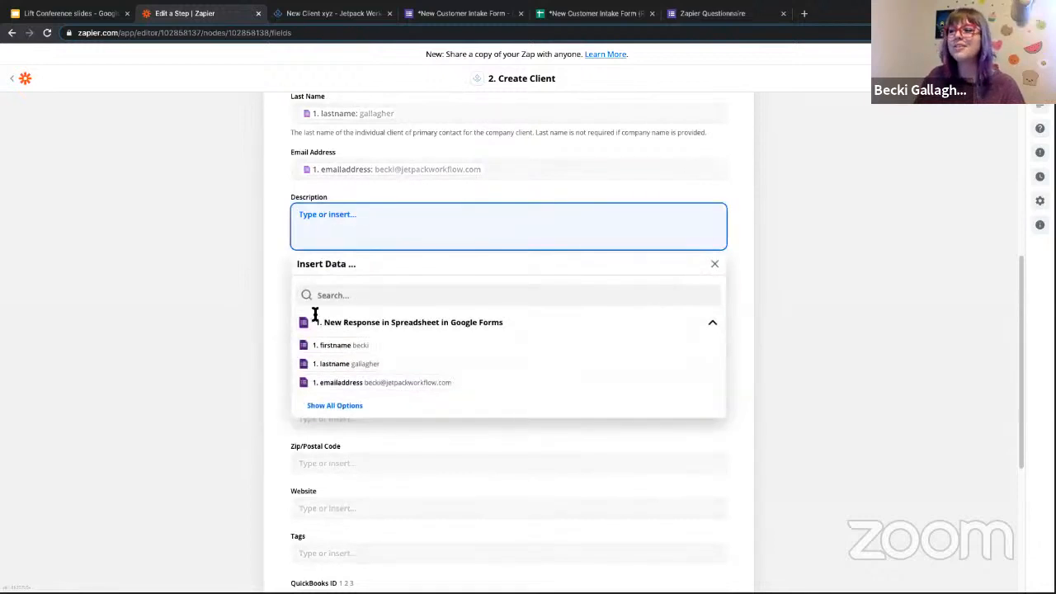
pyautogui.click(333, 405)
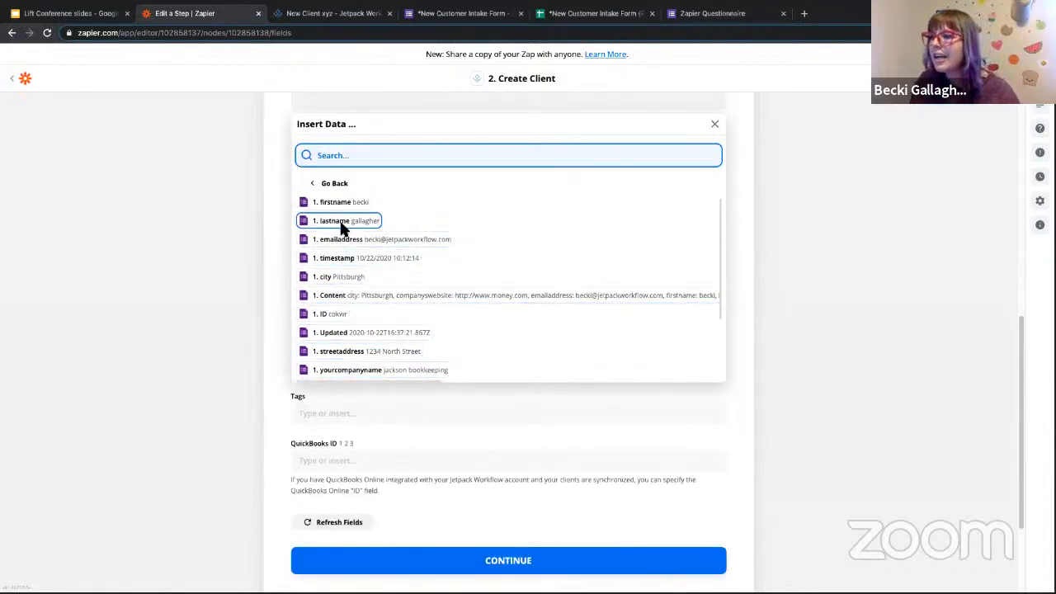
pyautogui.scroll(-1, 367, 314)
pyautogui.scroll(-1, 369, 316)
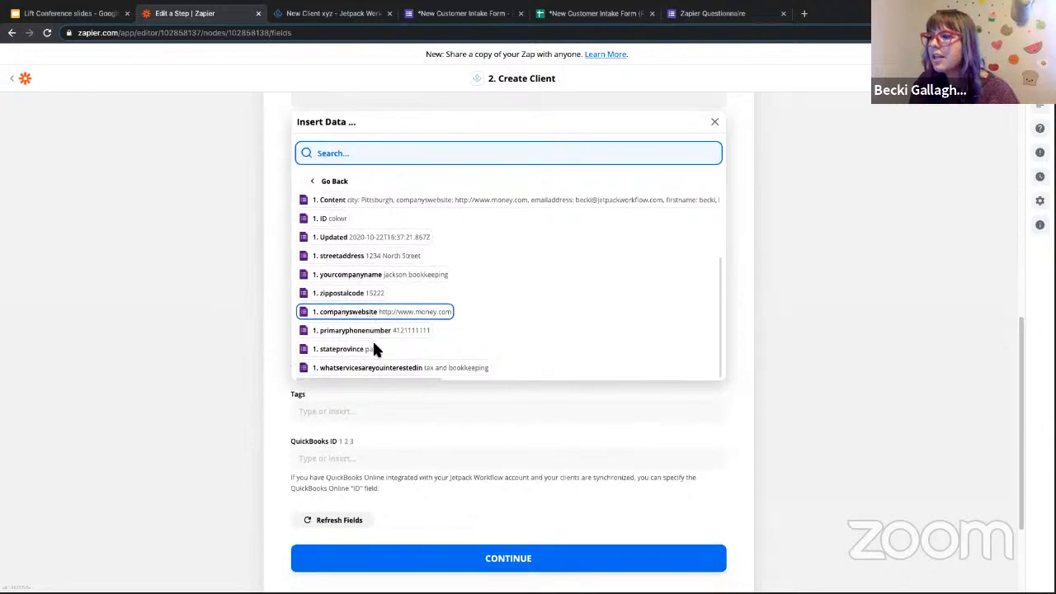
pyautogui.click(424, 370)
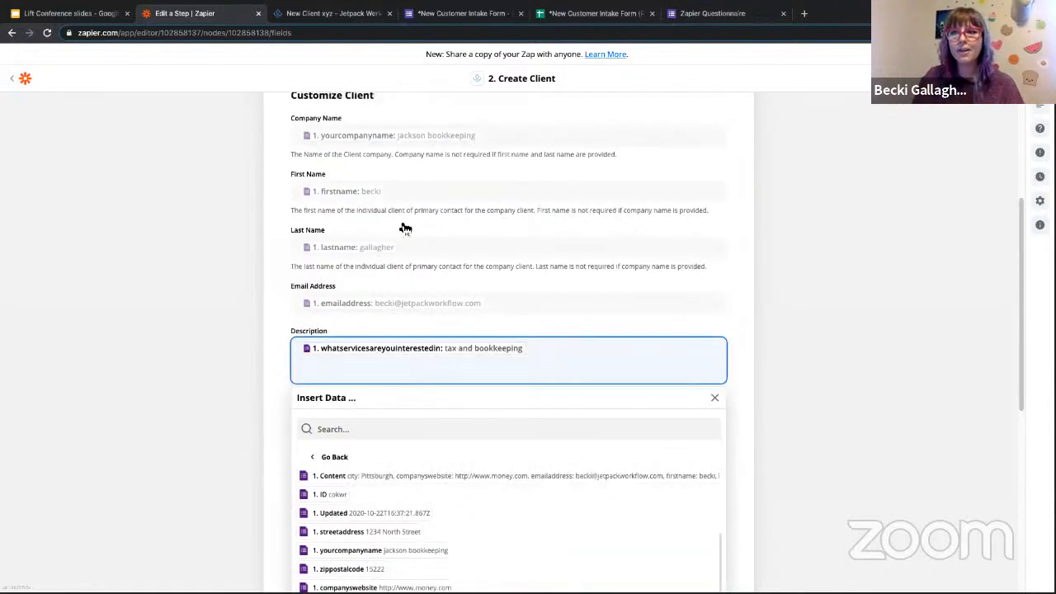
pyautogui.click(279, 306)
# - Map the client's Phone to the form's primaryphonenumber answer
pyautogui.scroll(-1, 281, 306)
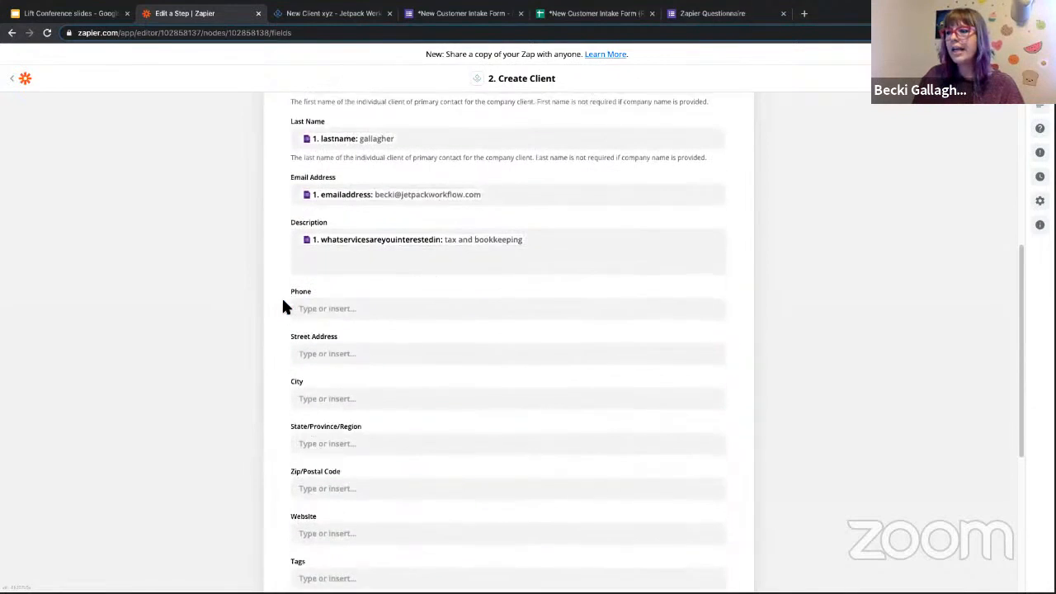
pyautogui.click(338, 309)
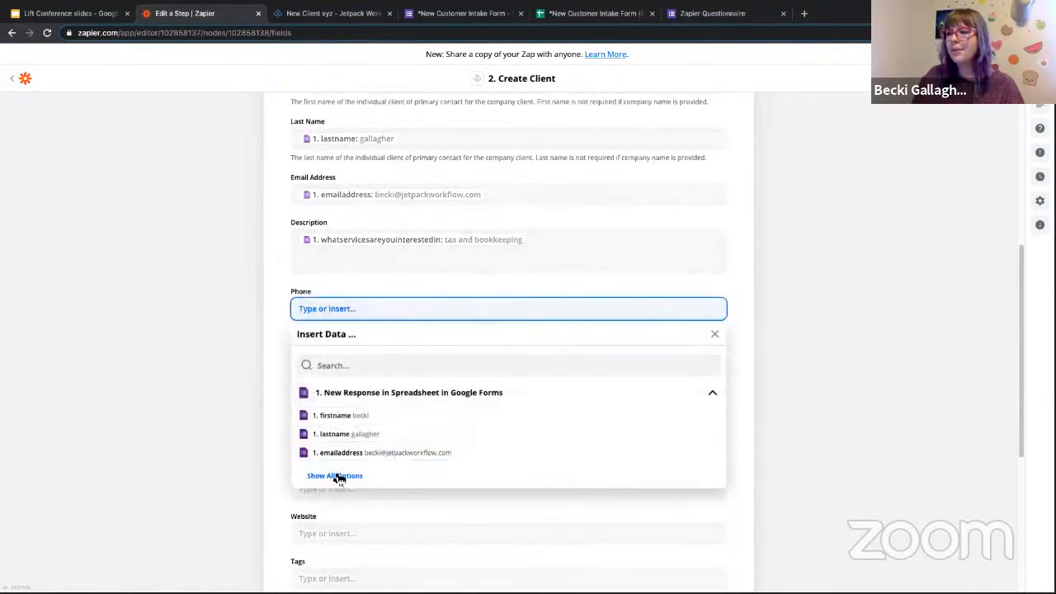
pyautogui.click(334, 476)
pyautogui.scroll(-1, 342, 443)
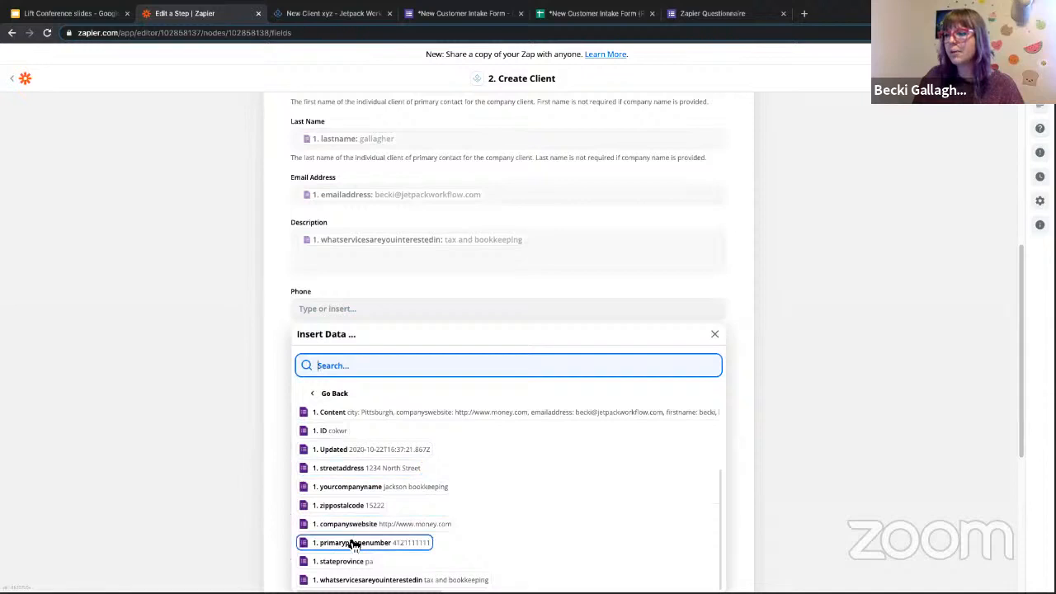
pyautogui.click(350, 542)
pyautogui.click(274, 346)
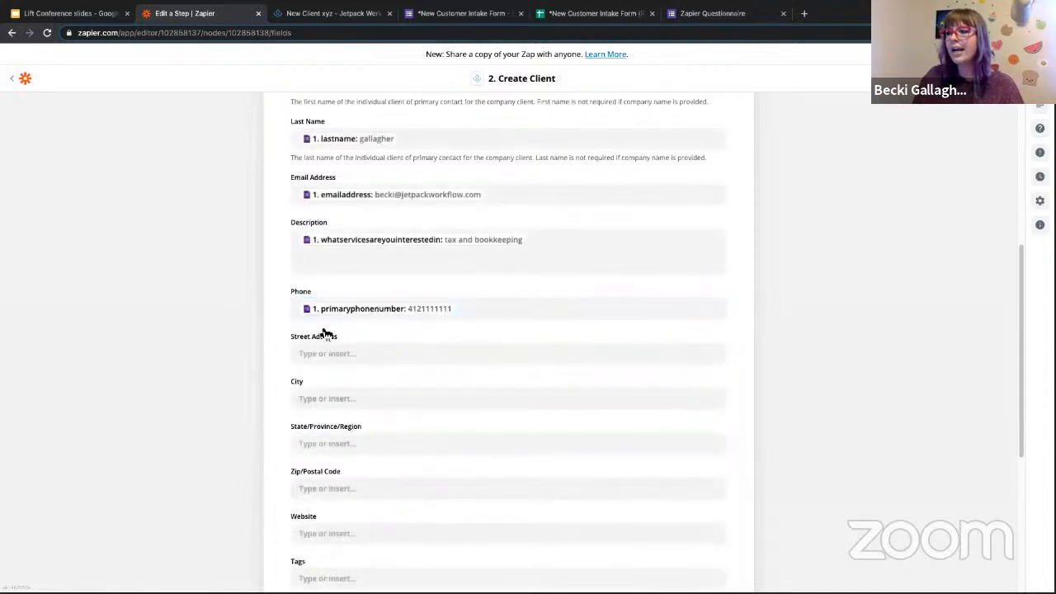
# - Map the client's Street Address to the form's streetaddress answer and City to the city answer
pyautogui.scroll(-1, 320, 314)
pyautogui.click(316, 251)
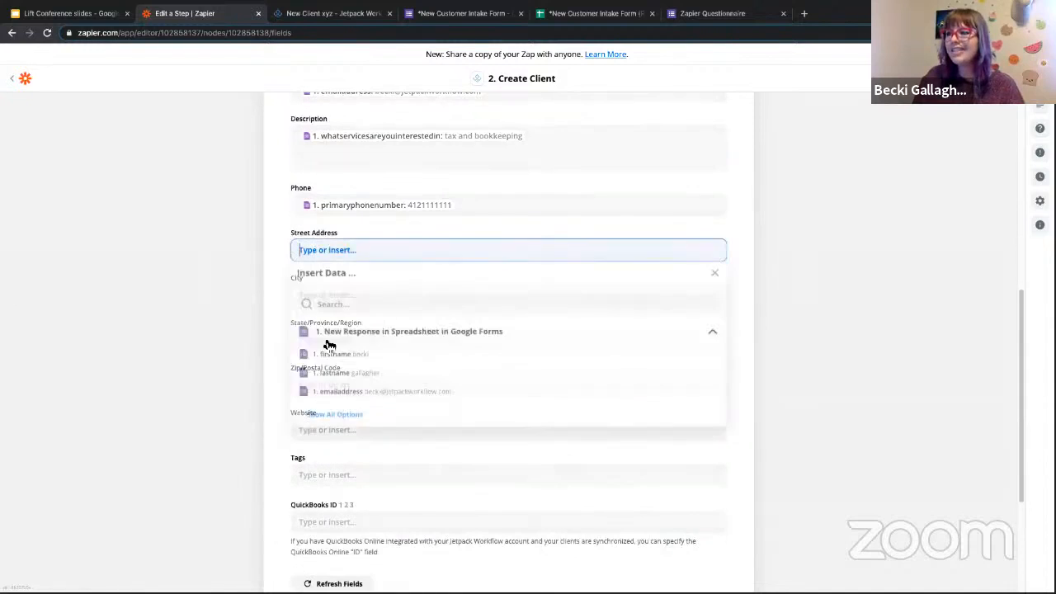
pyautogui.click(334, 415)
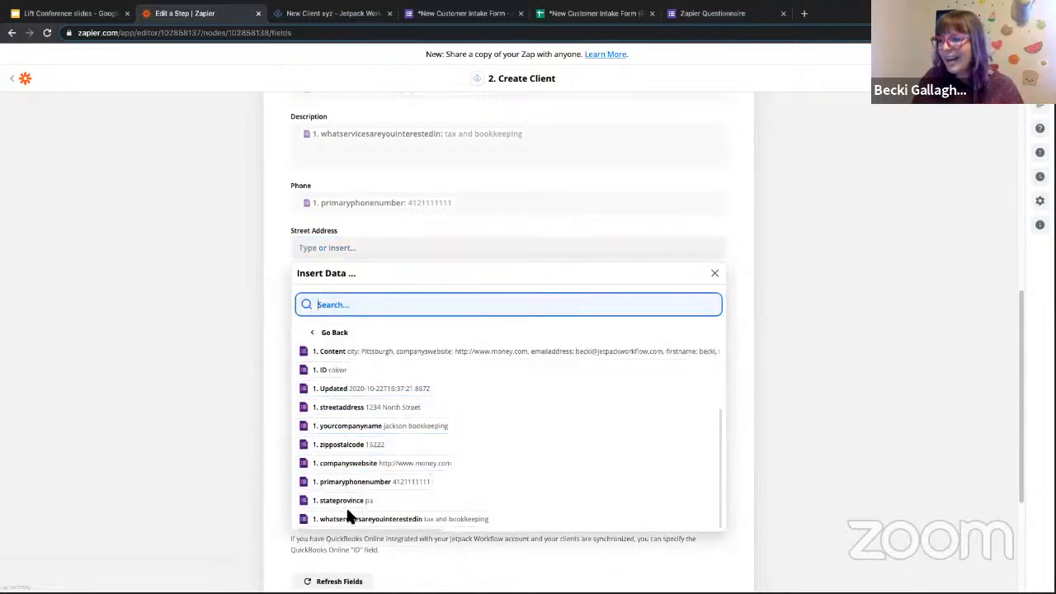
pyautogui.click(341, 409)
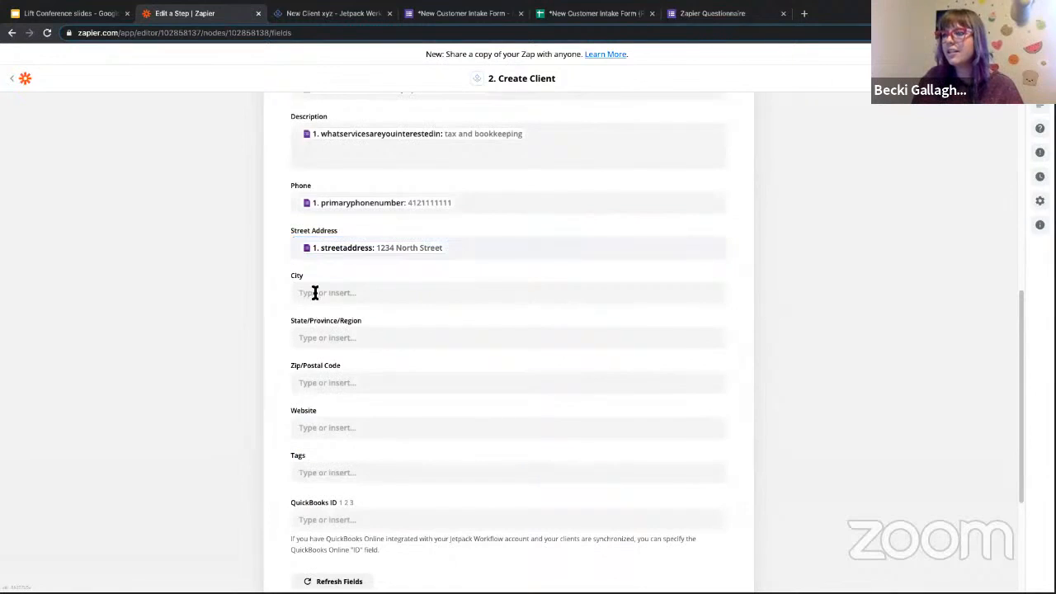
pyautogui.click(316, 292)
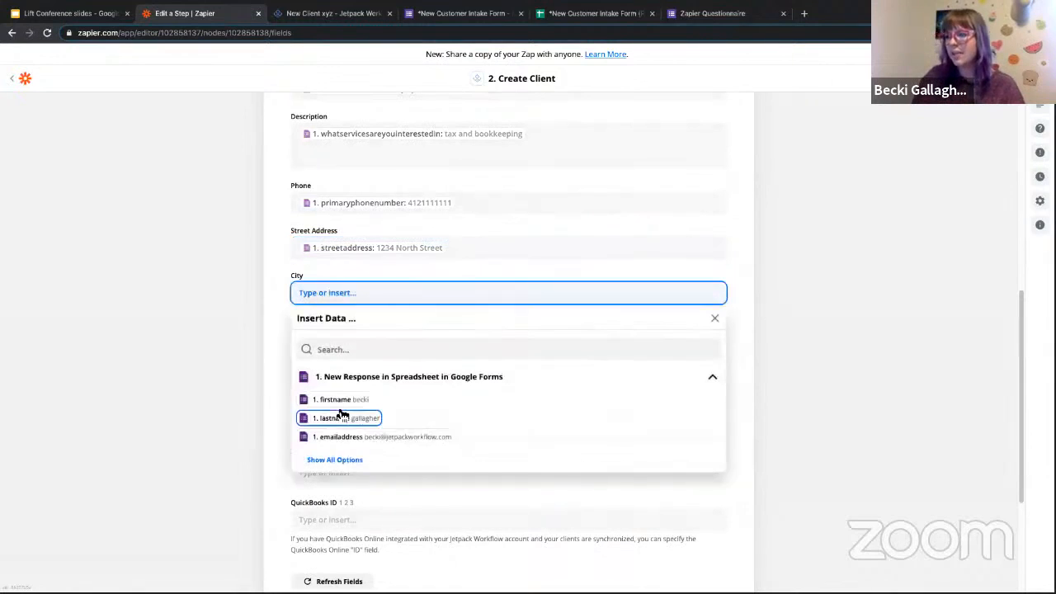
pyautogui.click(351, 457)
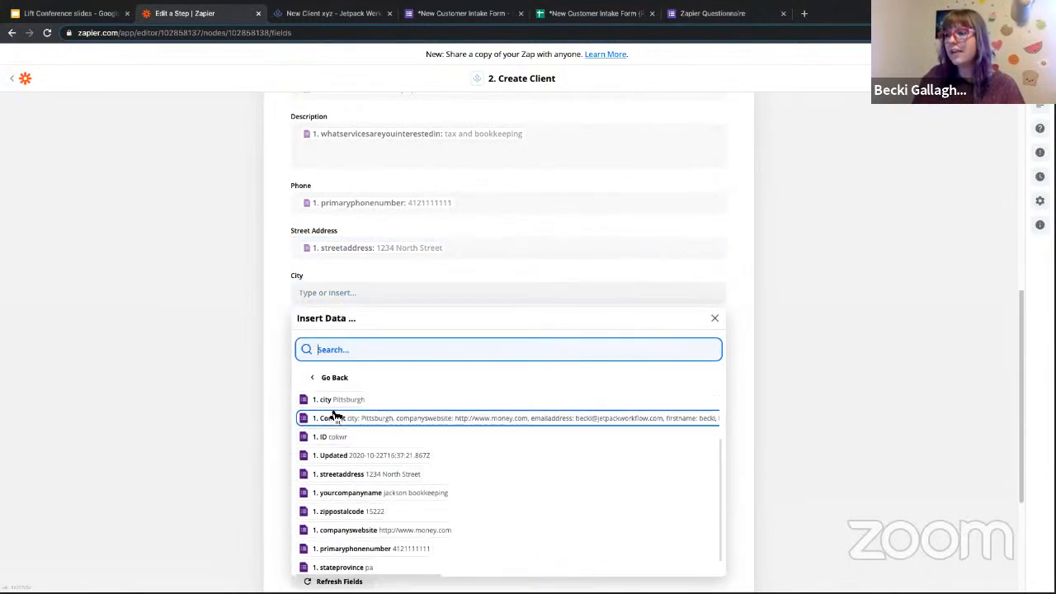
pyautogui.click(335, 400)
pyautogui.click(294, 315)
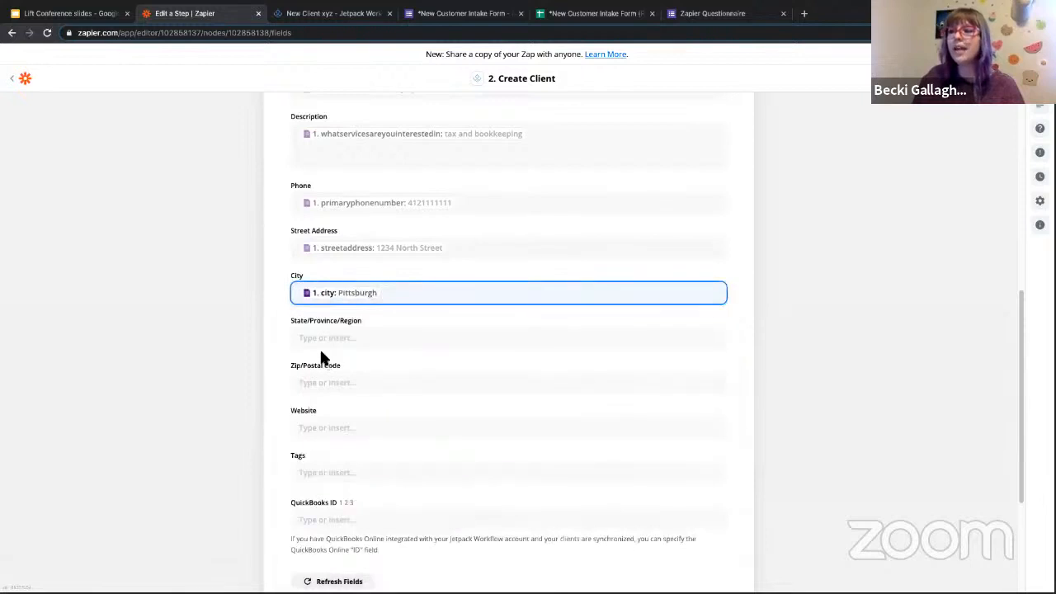
# - Map the client's State/Province/Region to the form's stateprovince answer and Zip/Postal Code to zippostalcode
pyautogui.click(313, 338)
pyautogui.click(335, 504)
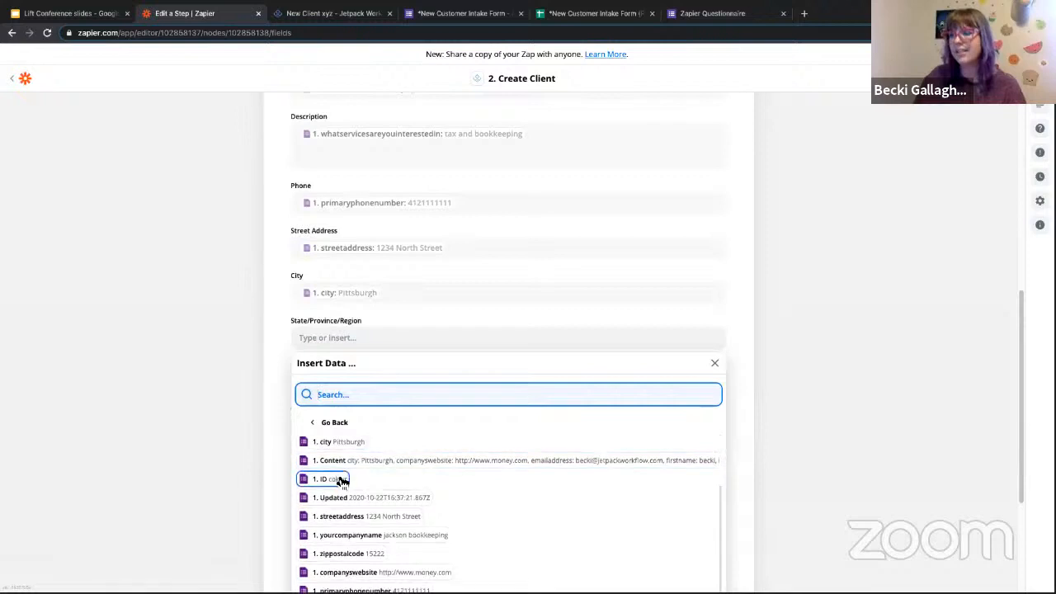
pyautogui.scroll(-3, 339, 476)
pyautogui.click(349, 446)
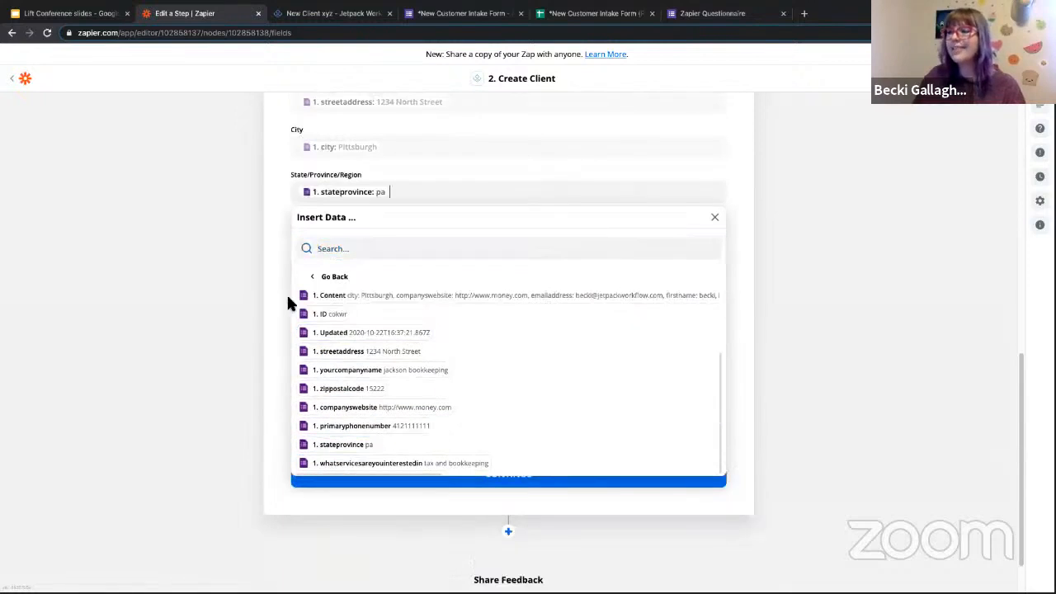
pyautogui.click(262, 259)
pyautogui.click(323, 237)
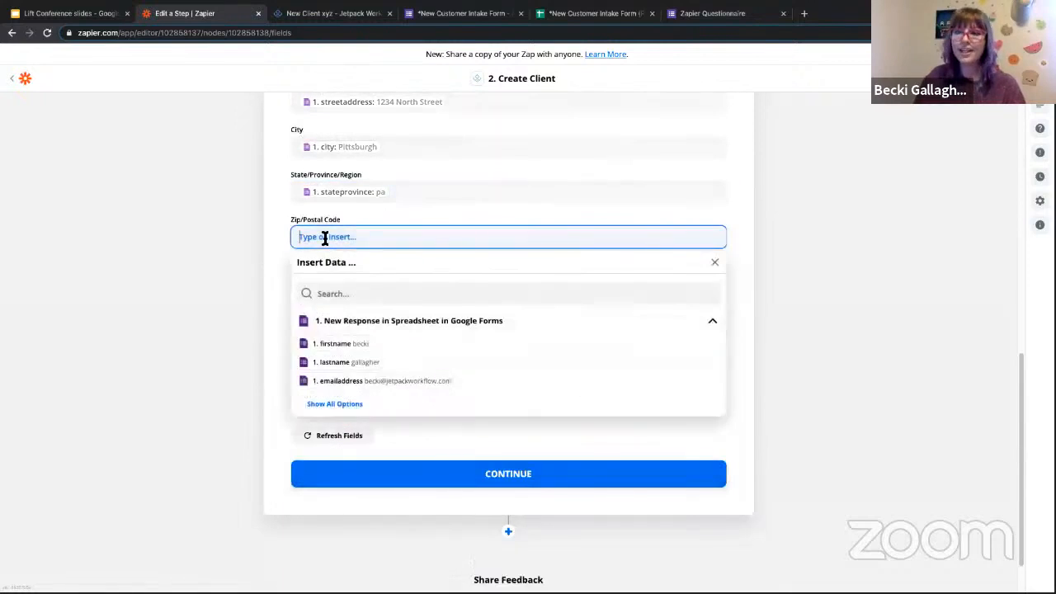
pyautogui.click(350, 402)
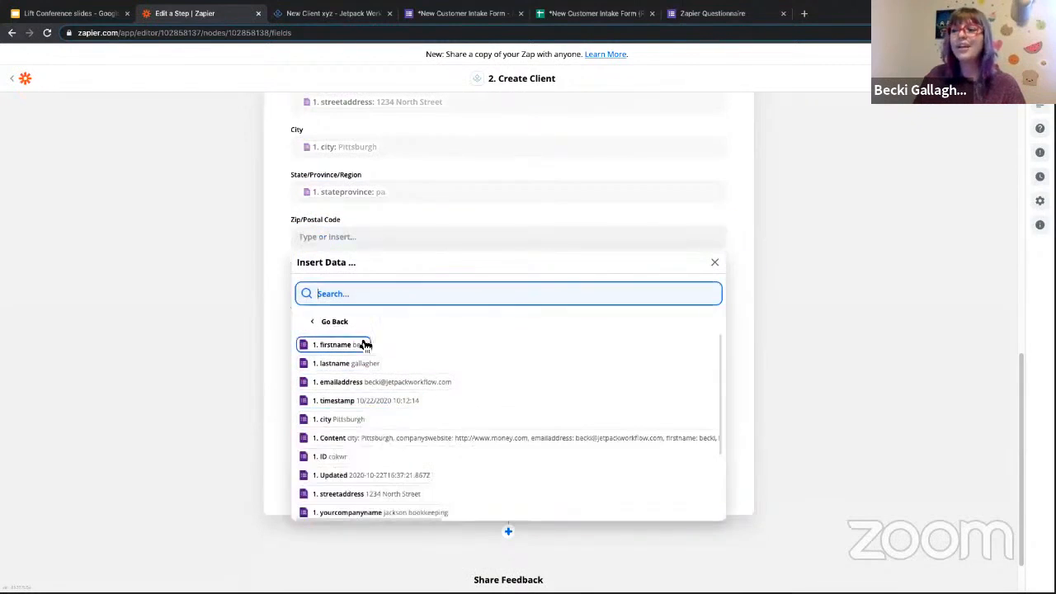
pyautogui.scroll(-2, 373, 410)
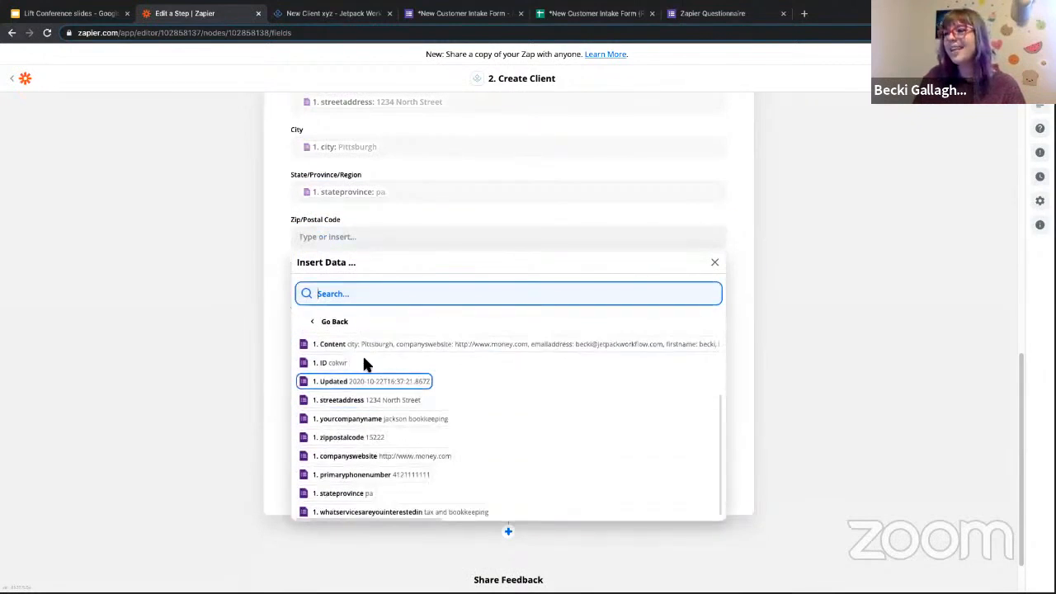
pyautogui.click(347, 438)
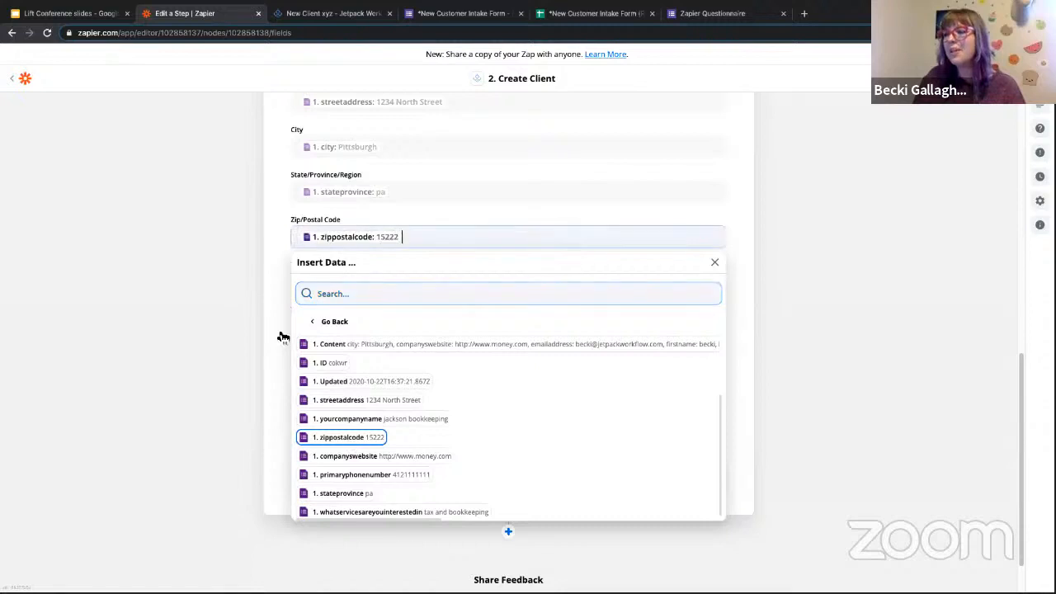
pyautogui.click(273, 257)
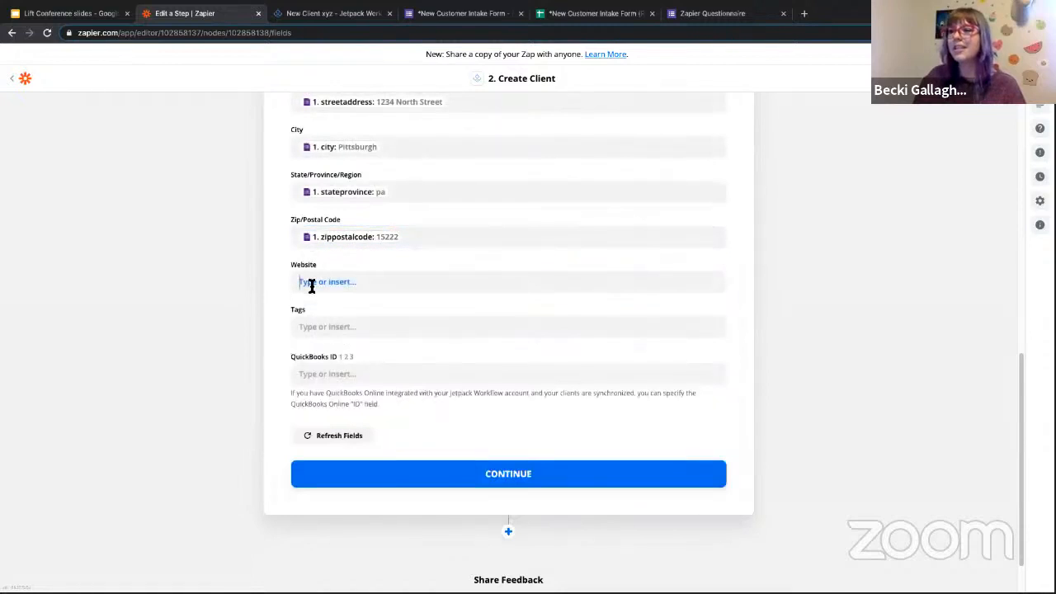
# - Map the client's Website to the form's companyswebsite answer and continue to the Send Data test stage
pyautogui.click(314, 282)
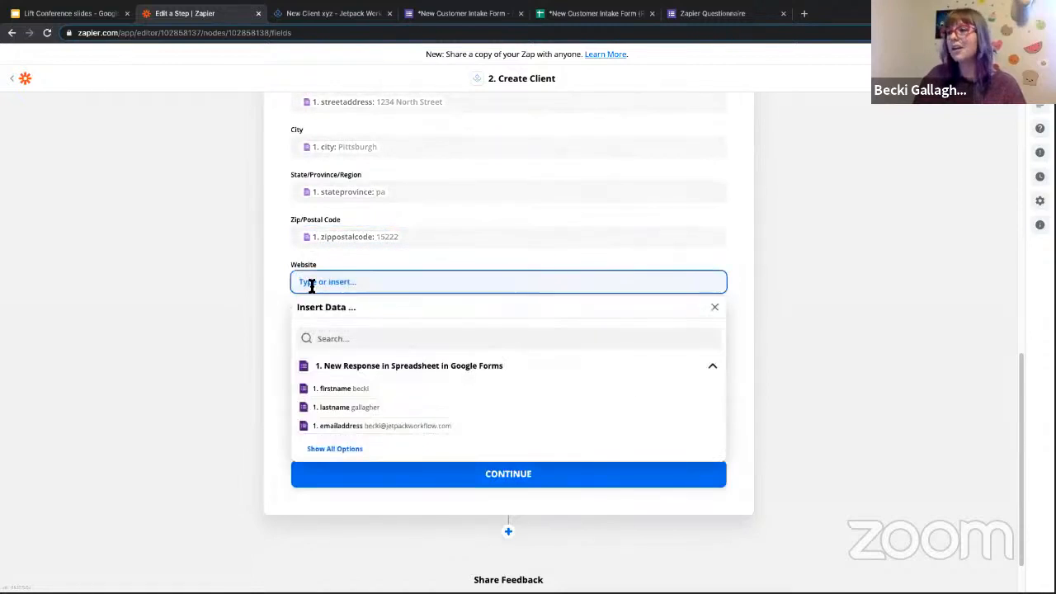
pyautogui.click(342, 453)
pyautogui.scroll(-1, 355, 420)
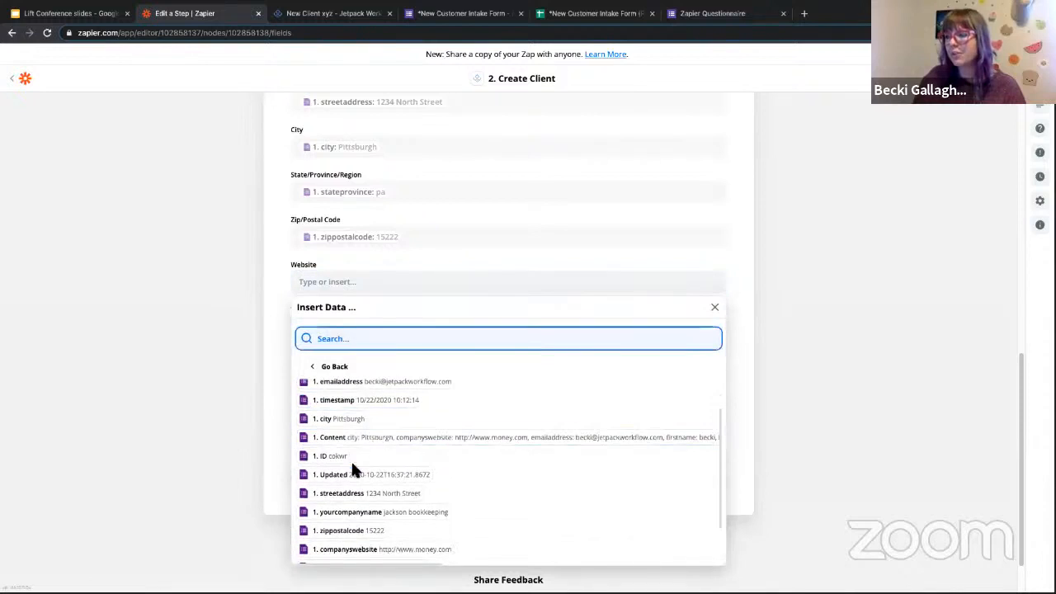
pyautogui.scroll(-1, 353, 469)
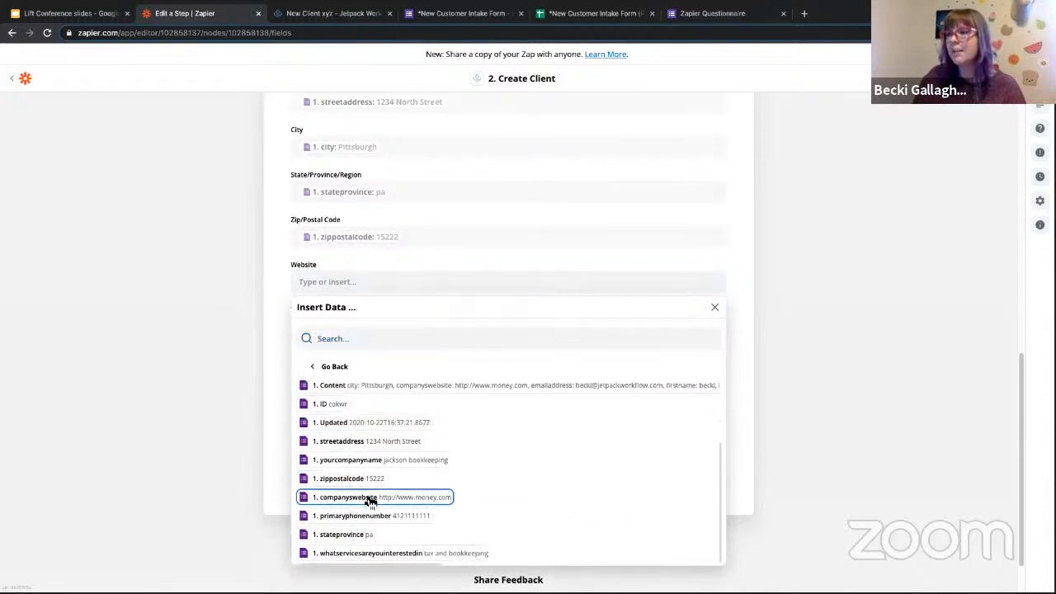
pyautogui.click(370, 498)
pyautogui.click(276, 282)
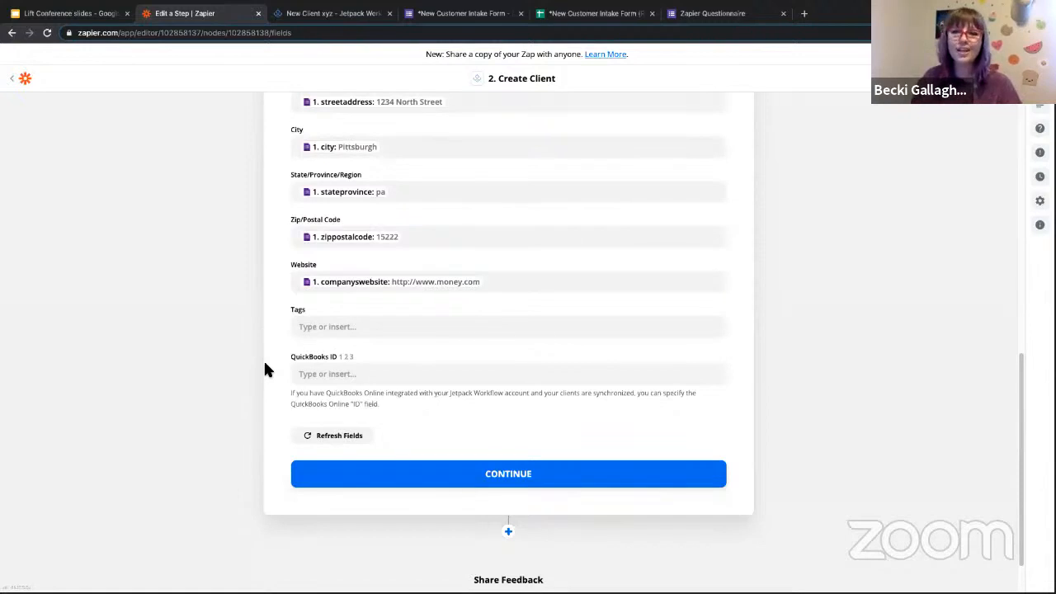
pyautogui.click(511, 482)
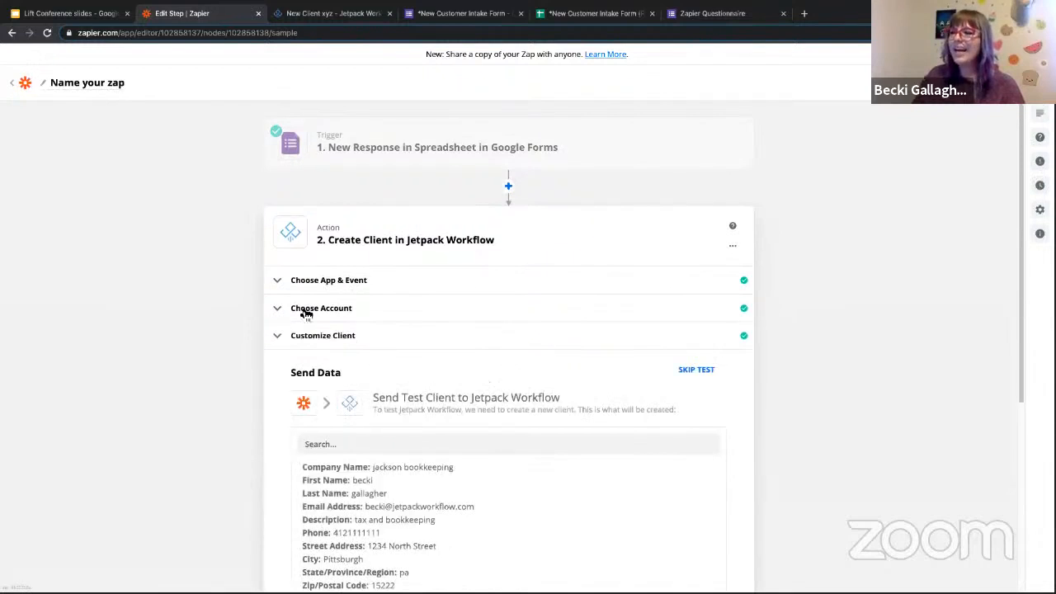
# - Name the Zap "Google form response creates jp client" and send the test client to Jetpack Workflow
pyautogui.click(97, 85)
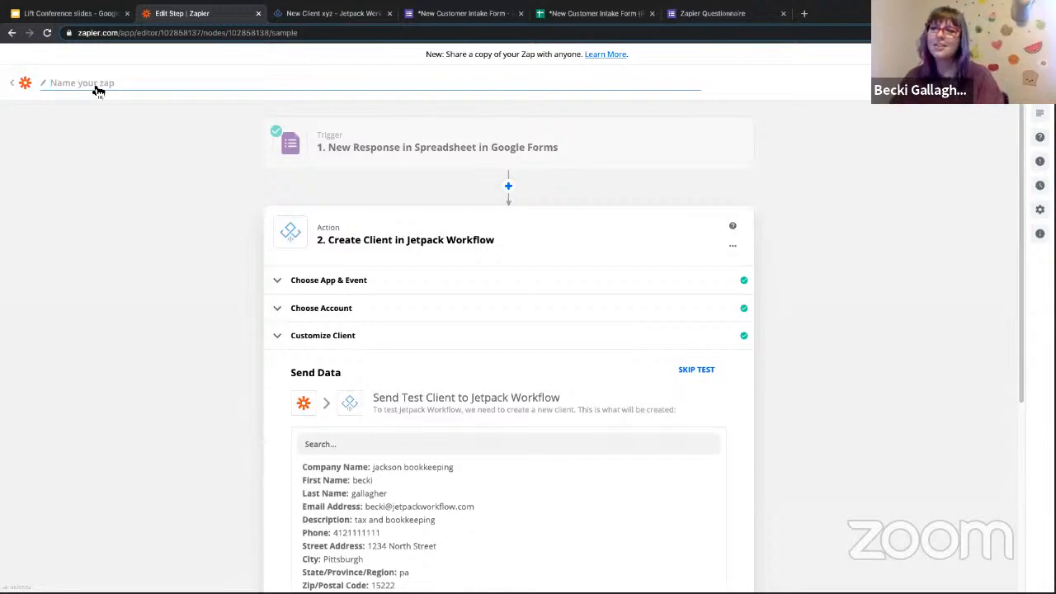
pyautogui.write('Google form response creates jp client')
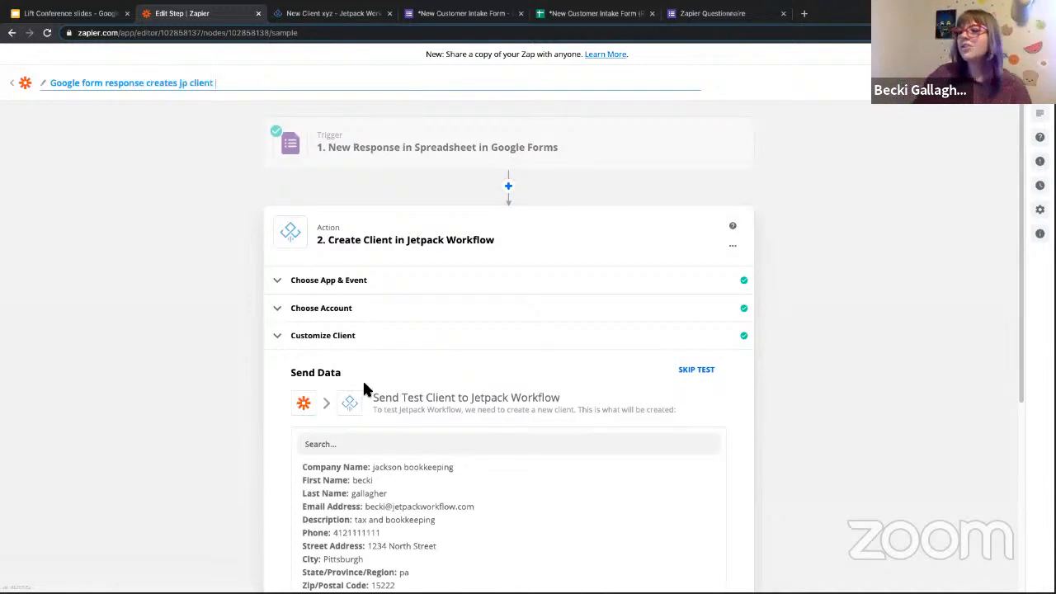
pyautogui.scroll(-3, 420, 389)
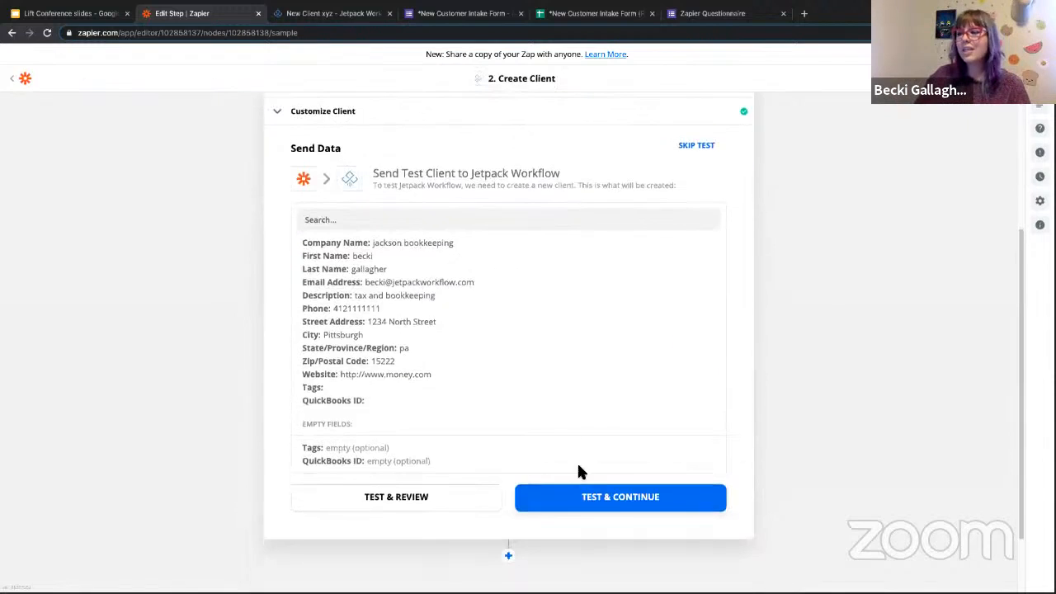
pyautogui.click(617, 500)
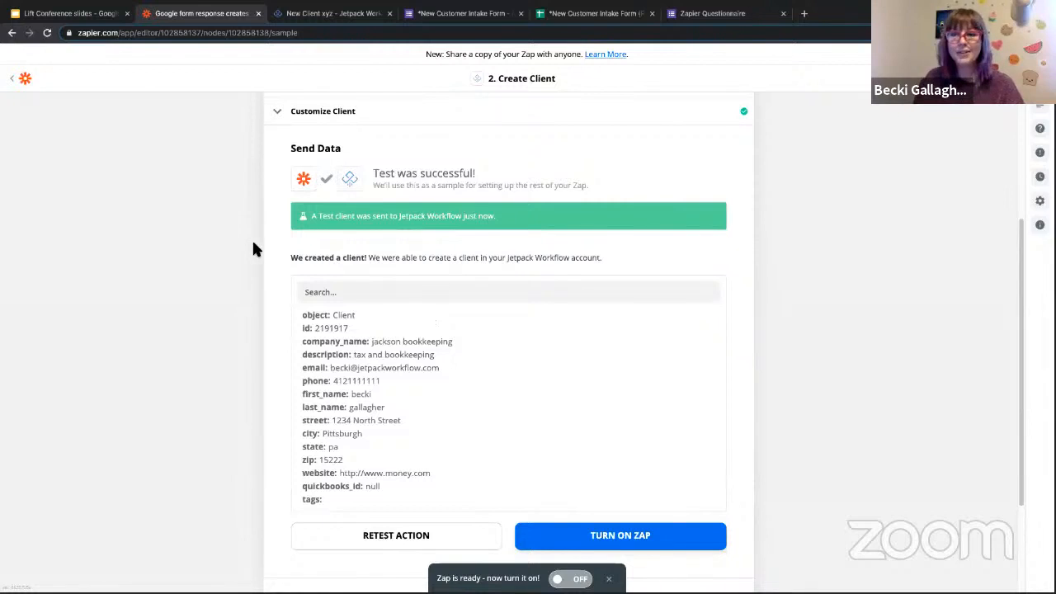
# - Switch to Jetpack Workflow, examine the jackson bookkeeping client's record from the client list, and return to the Lift Conference slides in Google Slides
pyautogui.click(345, 14)
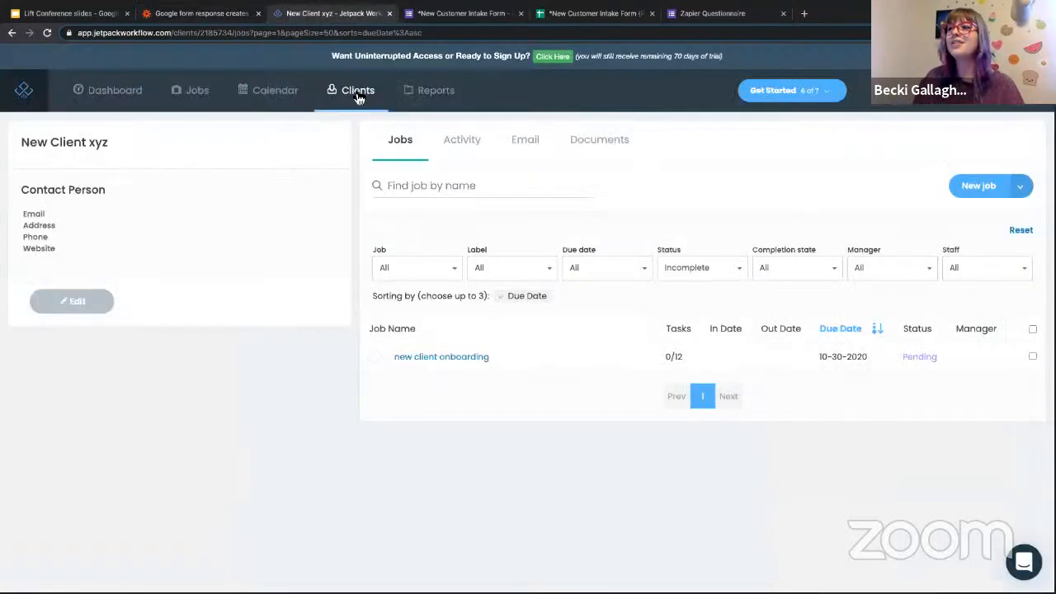
pyautogui.click(358, 97)
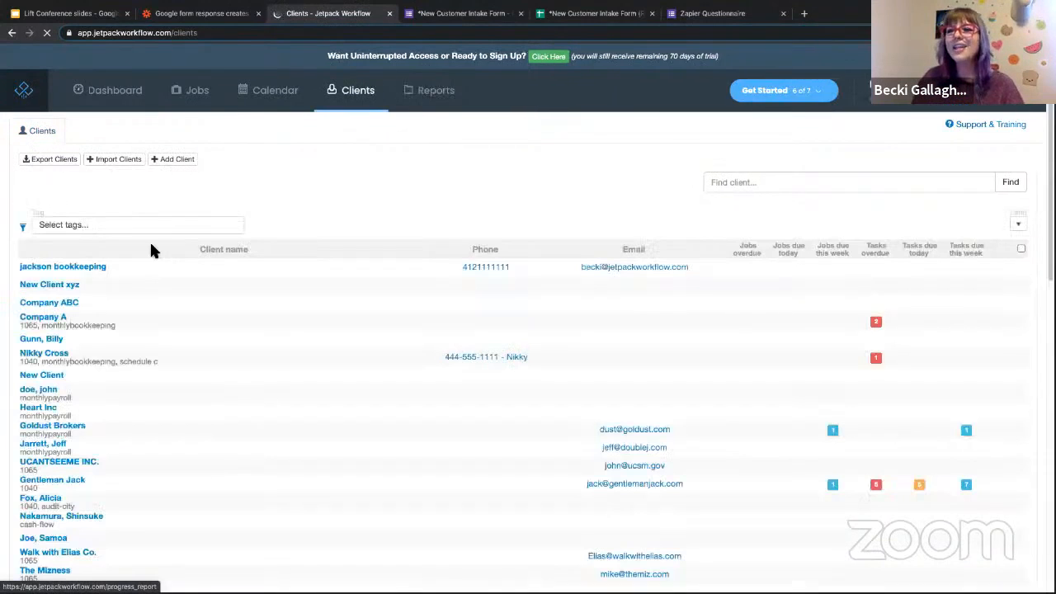
pyautogui.click(97, 276)
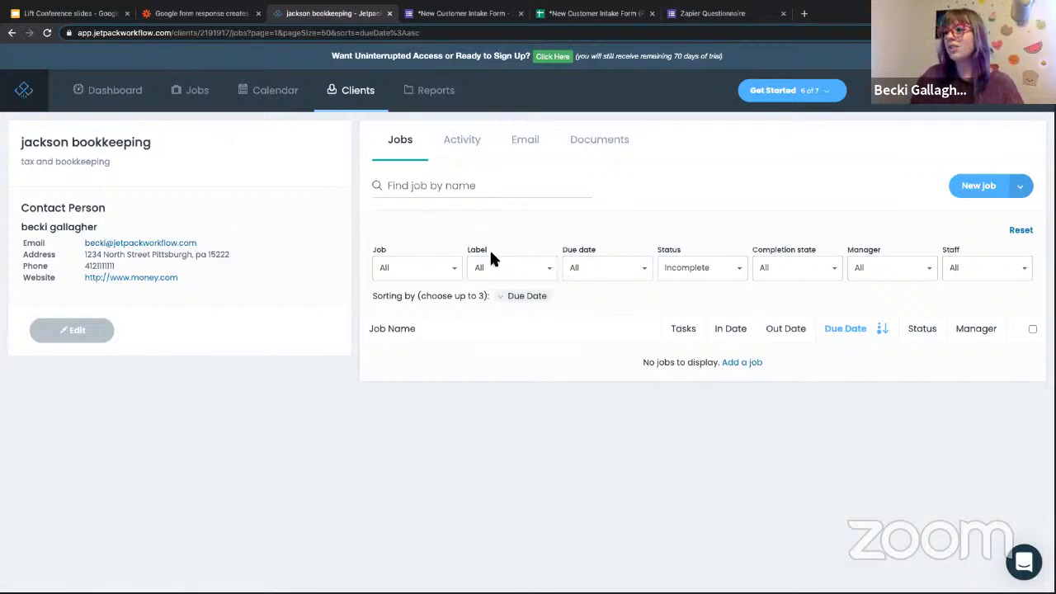
pyautogui.click(51, 15)
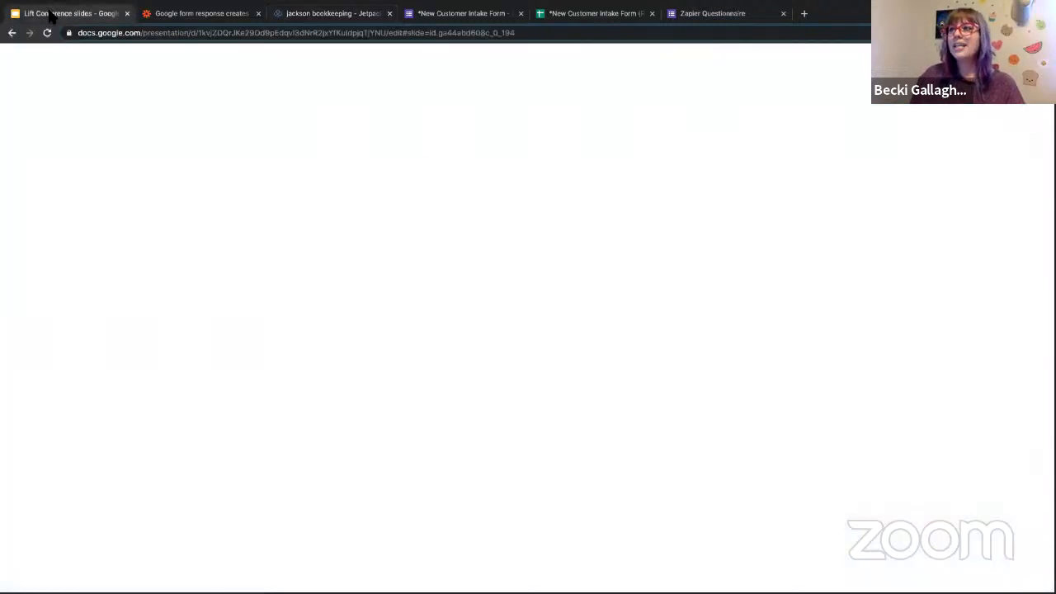